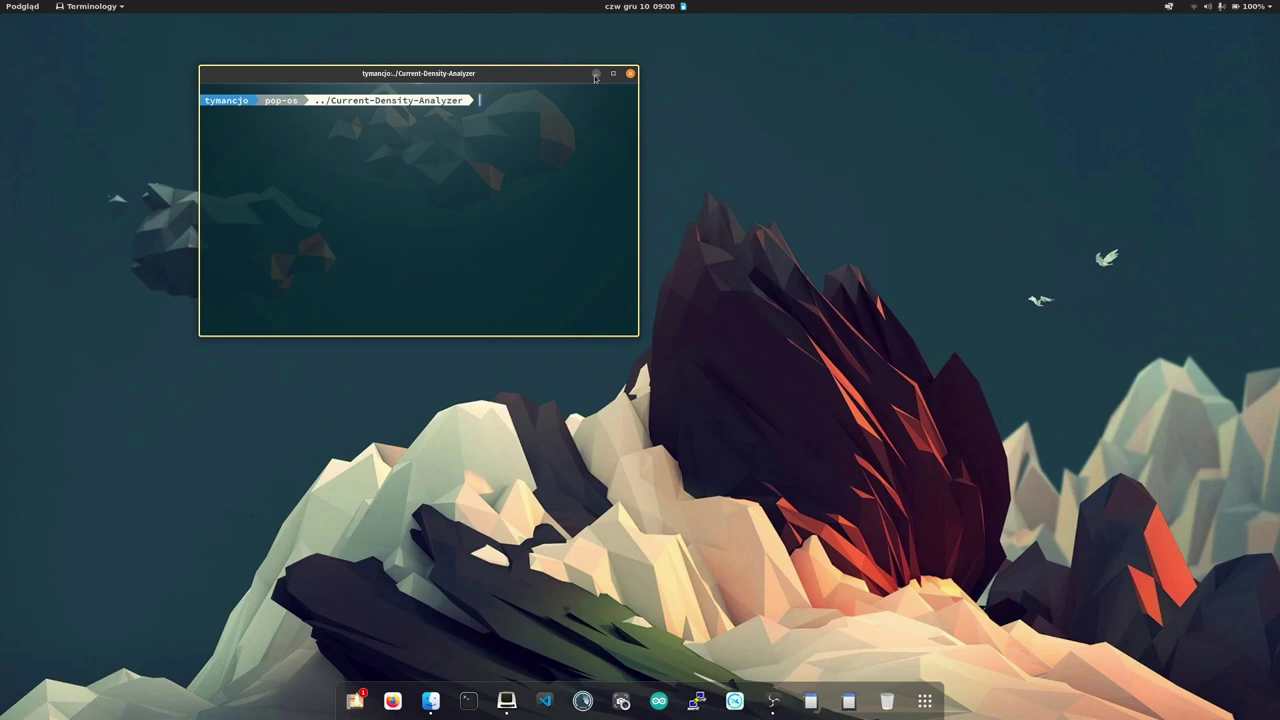
Recall the previous 'python3 csd.py' command at the terminal prompt
{"action": "key", "text": "Up"}
Run python3 csd.py and move the new Cross Section Designer window up and right
{"action": "key", "text": "Return"}
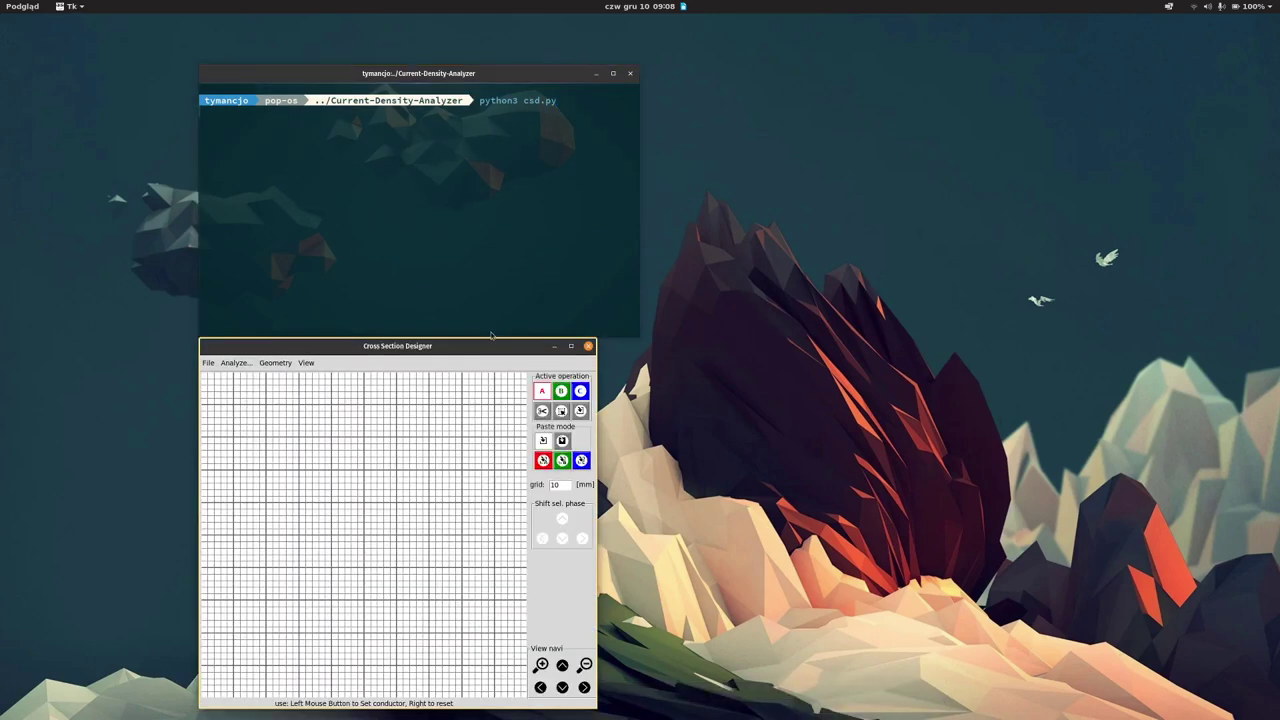
{"action": "left_click_drag", "start_coordinate": [477, 348], "coordinate": [669, 148]}
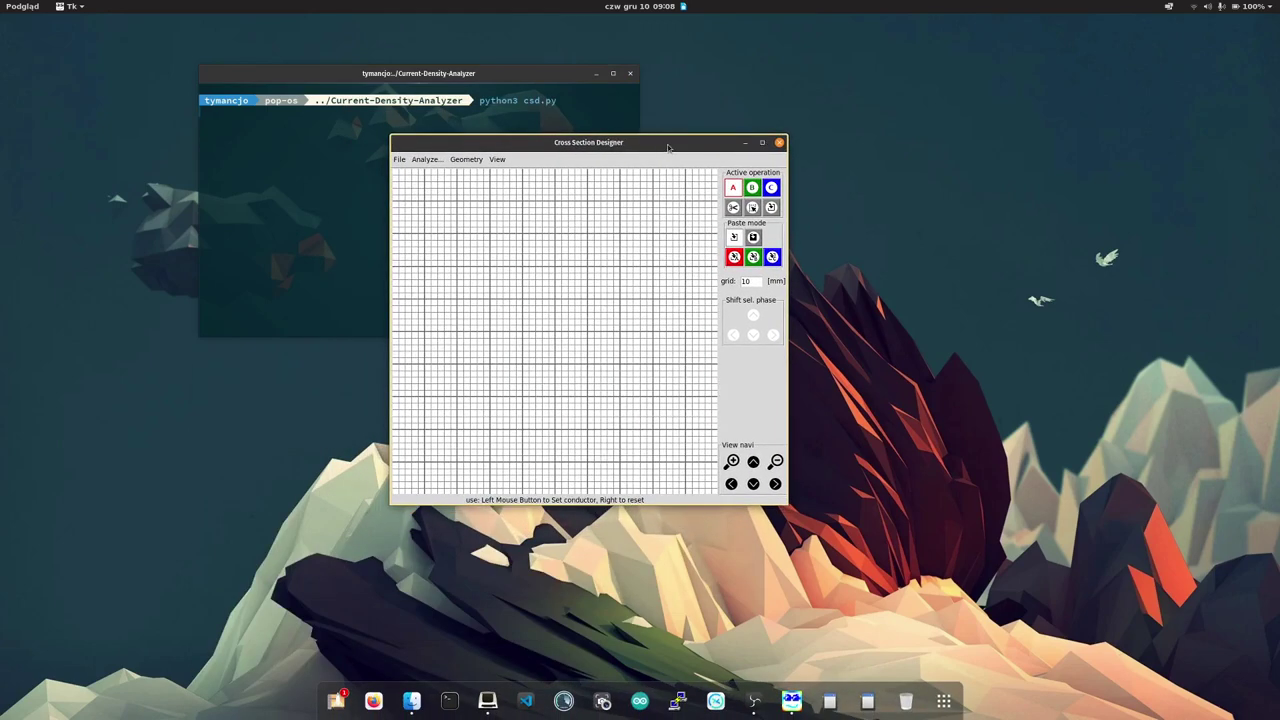
{"action": "double_click", "coordinate": [669, 147]}
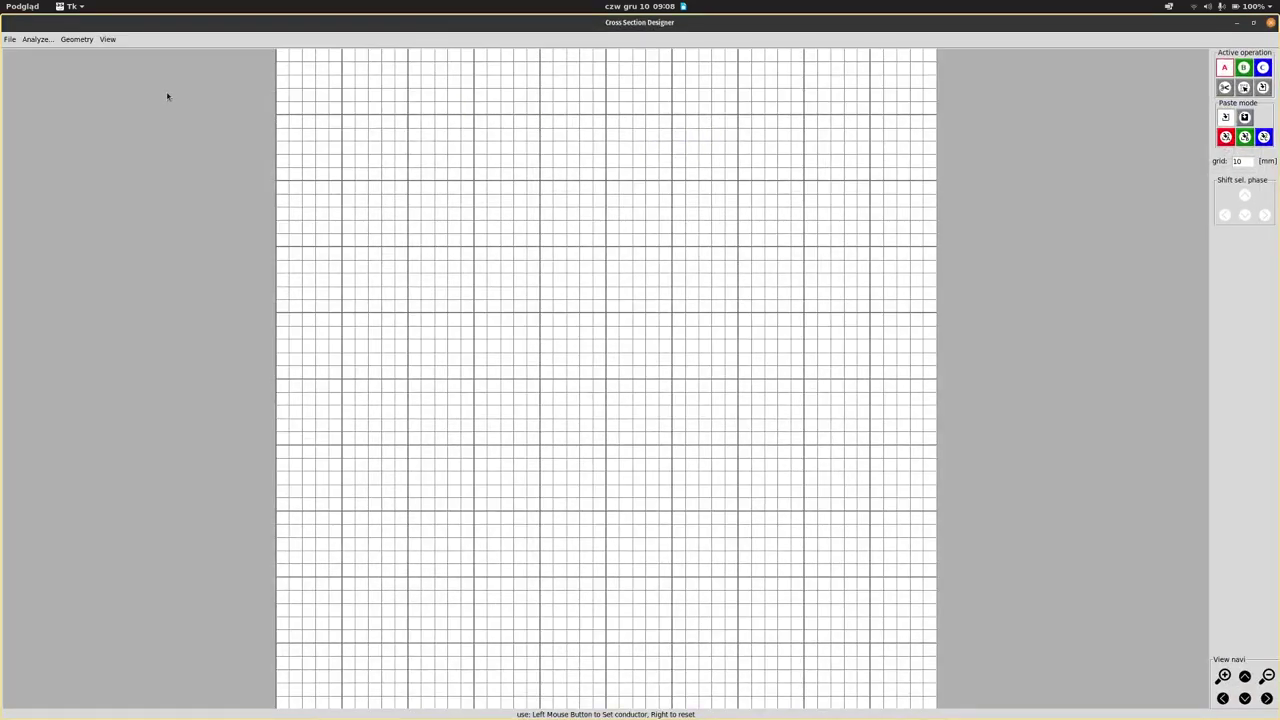
{"action": "left_click", "coordinate": [10, 39]}
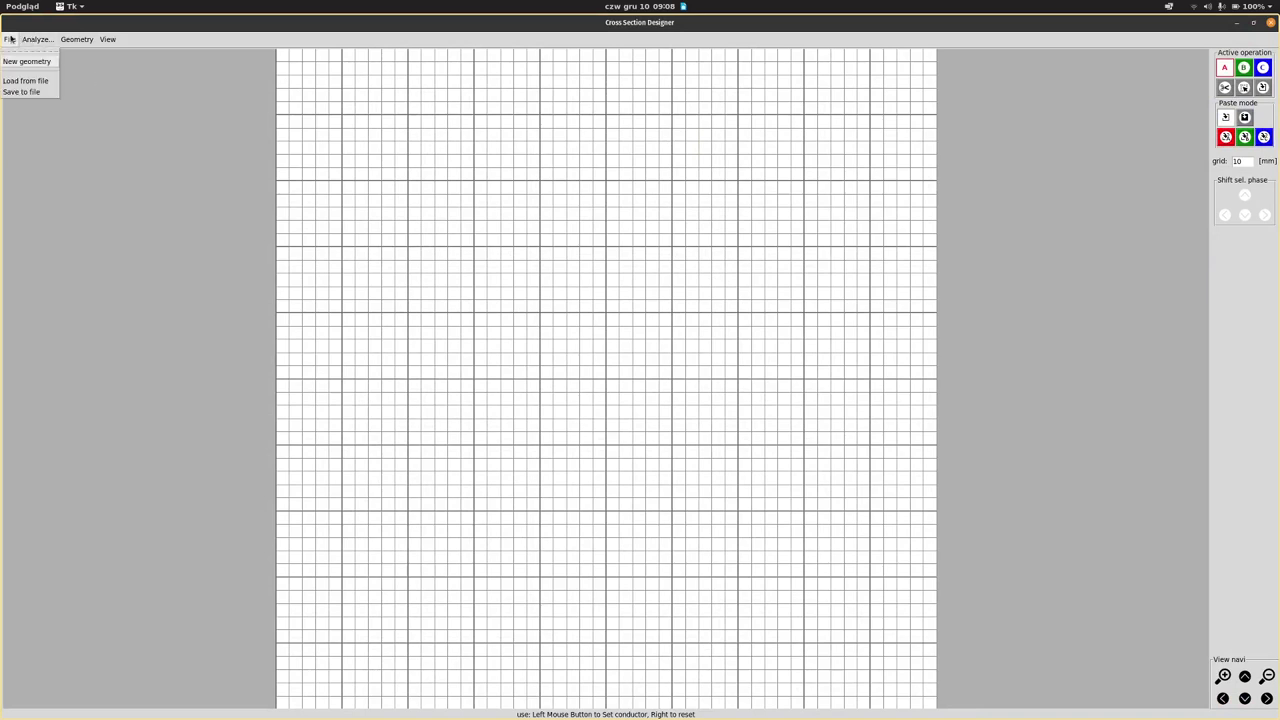
{"action": "mouse_move", "coordinate": [118, 40]}
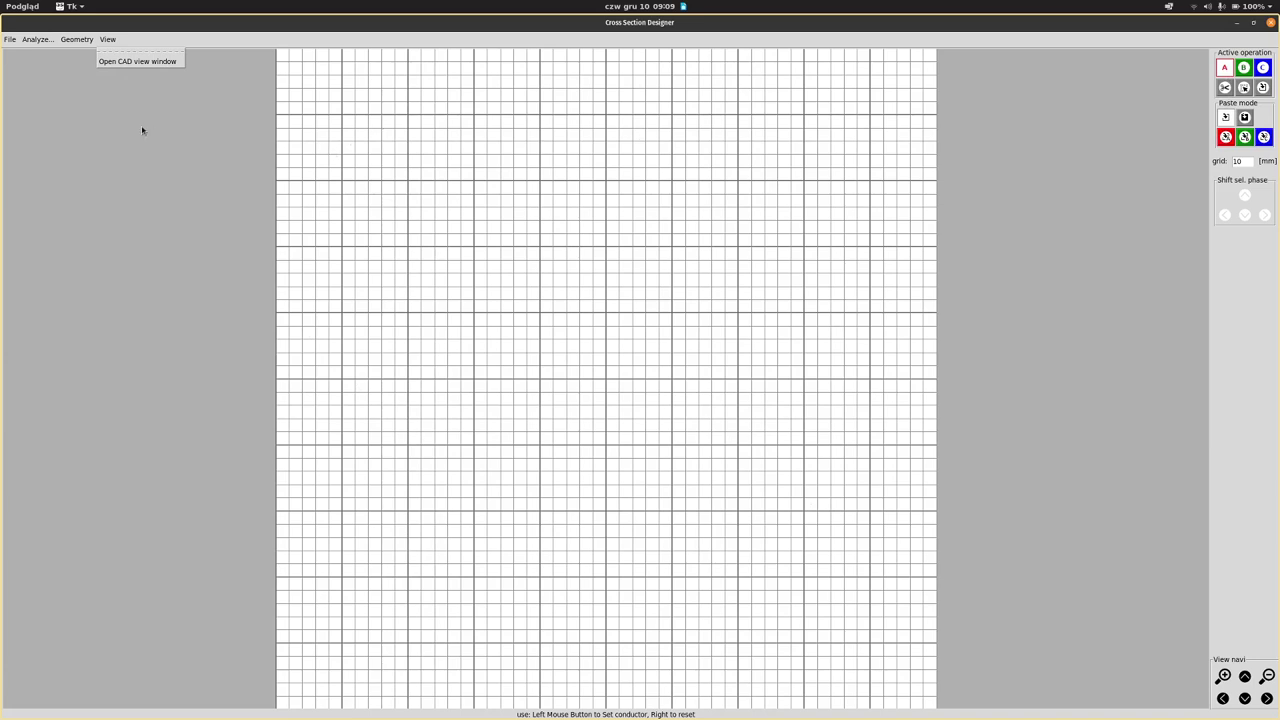
{"action": "left_click", "coordinate": [116, 61]}
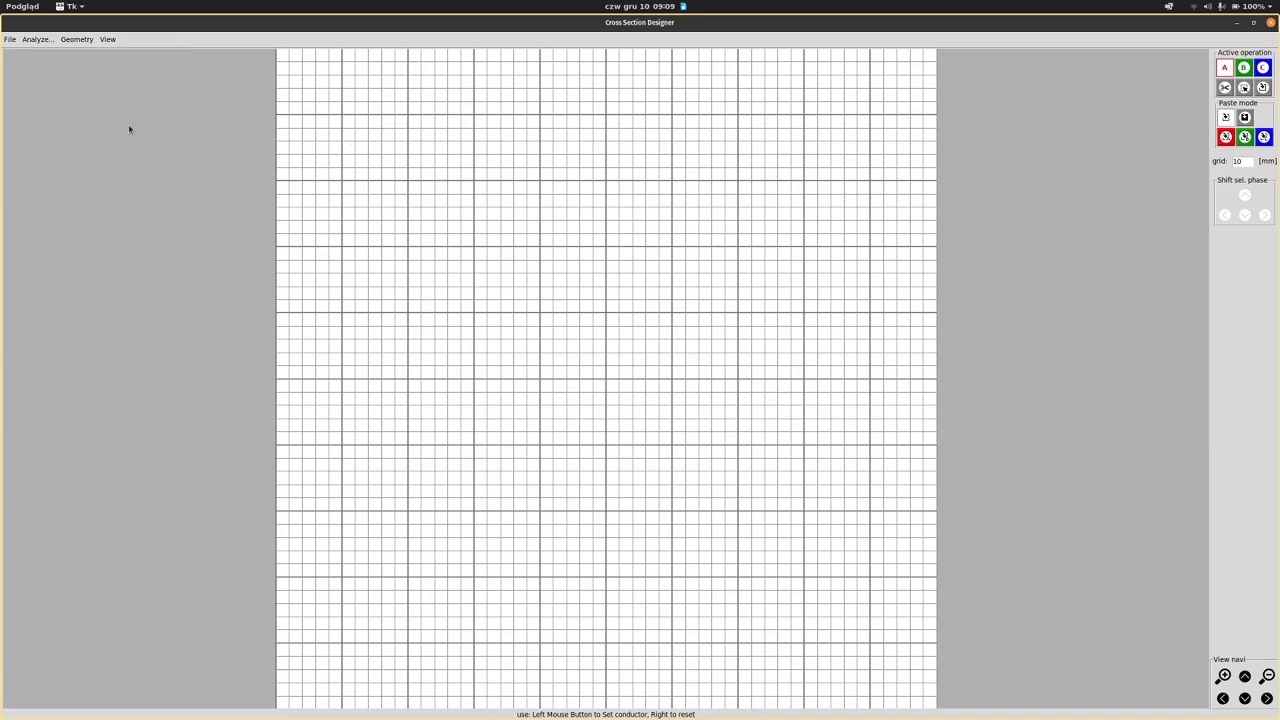
Make phase A active and paint a one-cell-wide vertical red strip near the grid's top-left
{"action": "left_click", "coordinate": [1262, 67]}
{"action": "left_click", "coordinate": [1225, 68]}
{"action": "left_click_drag", "start_coordinate": [348, 121], "coordinate": [348, 242]}
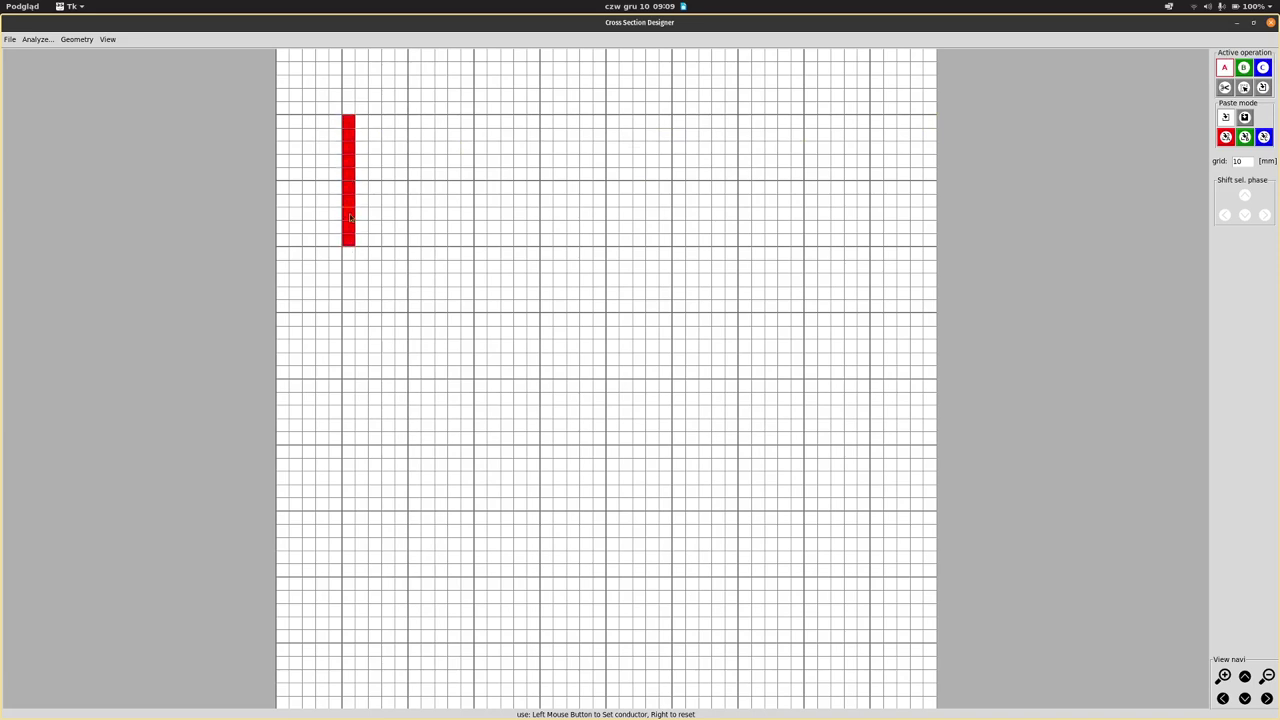
{"action": "left_click", "coordinate": [107, 39]}
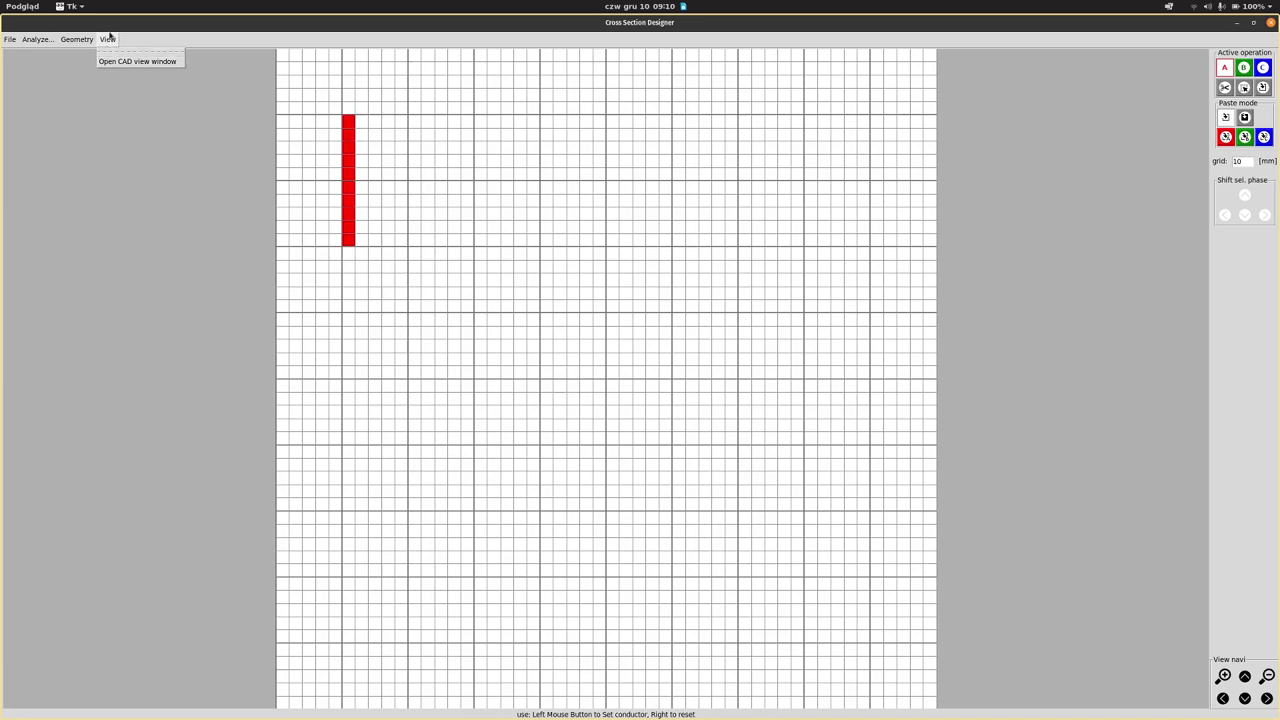
{"action": "left_click", "coordinate": [114, 62]}
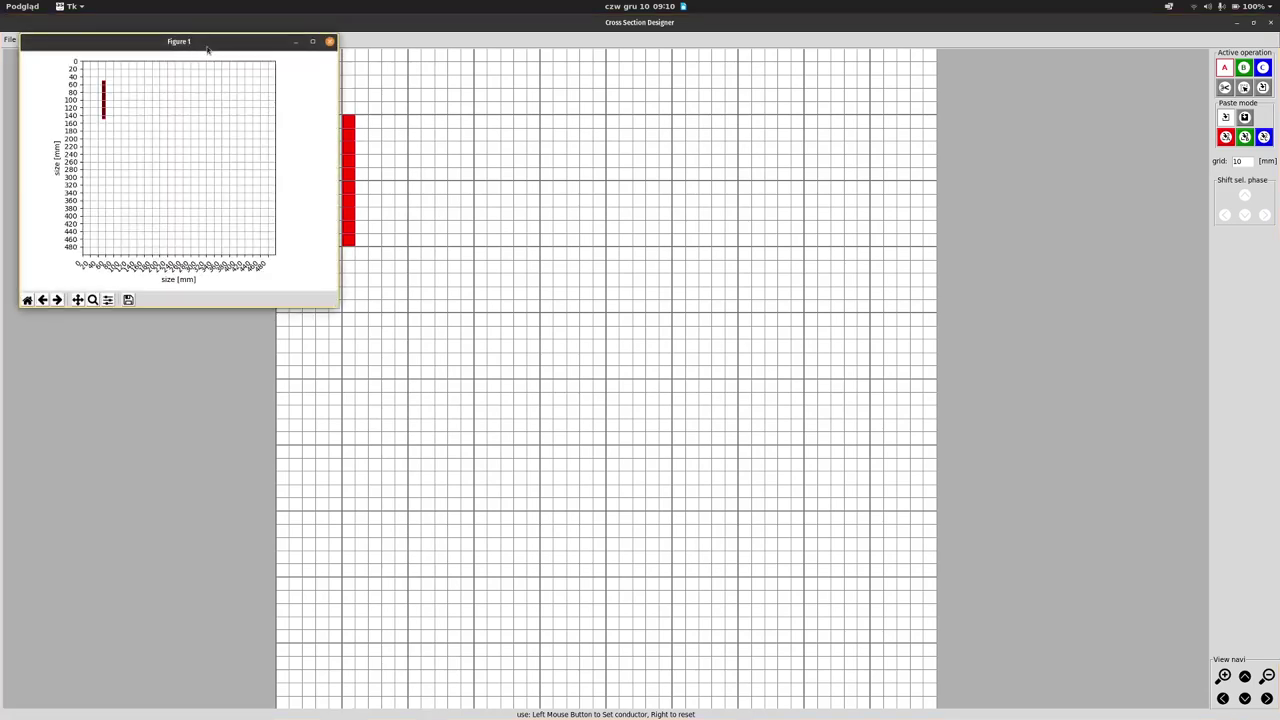
{"action": "left_click_drag", "start_coordinate": [207, 47], "coordinate": [667, 91]}
{"action": "left_click_drag", "start_coordinate": [767, 356], "coordinate": [1127, 550]}
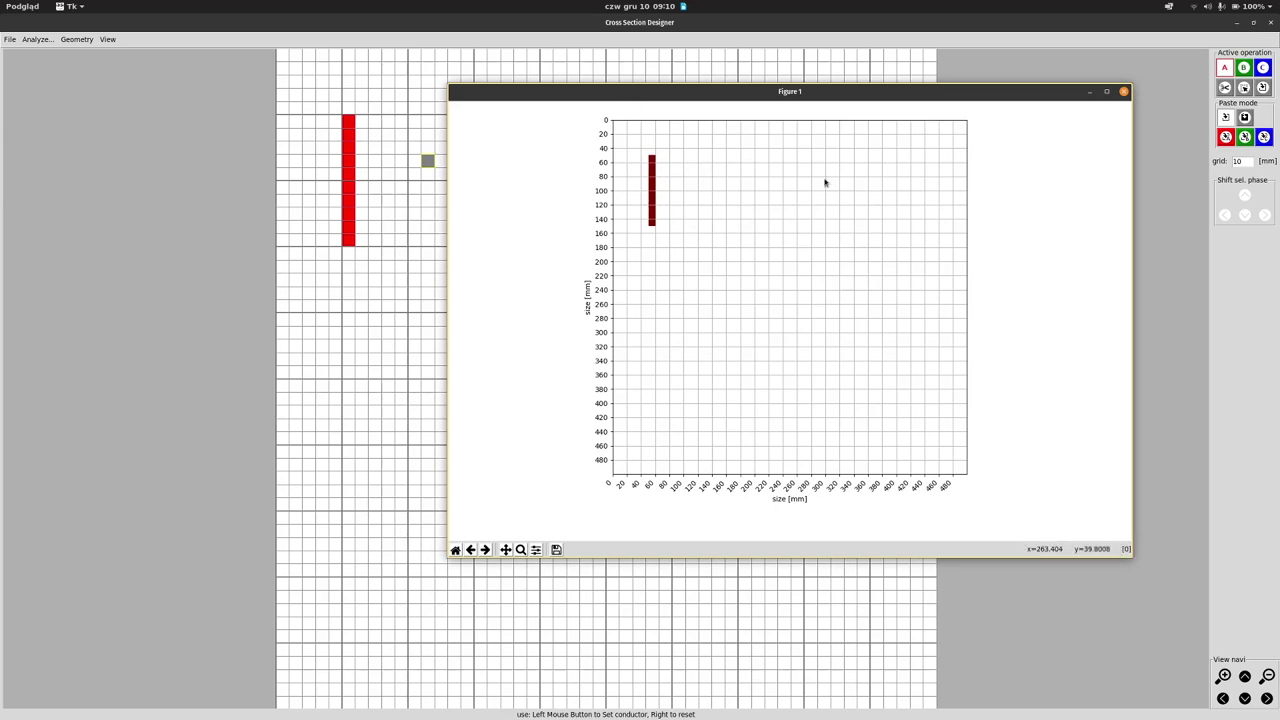
{"action": "left_click", "coordinate": [1124, 92]}
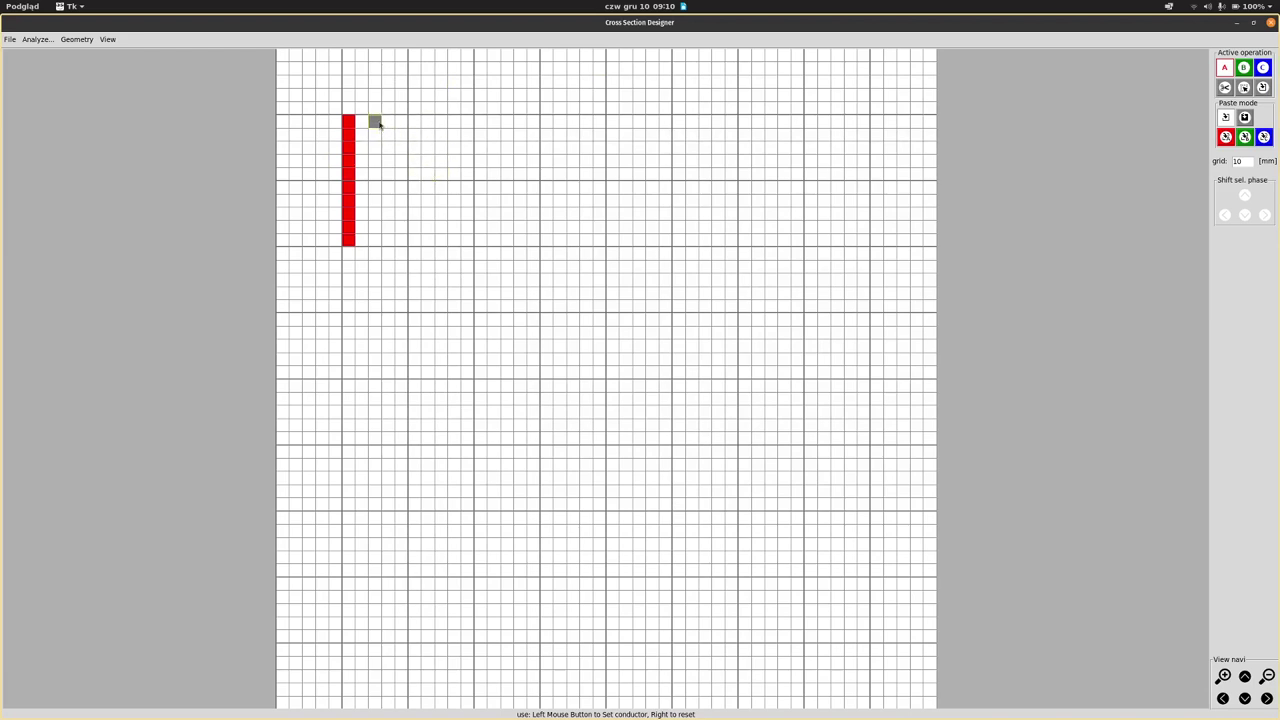
Paint two more red phase-A bars, then switch to phase B and paint three green bars beside them
{"action": "left_click_drag", "start_coordinate": [374, 120], "coordinate": [373, 240]}
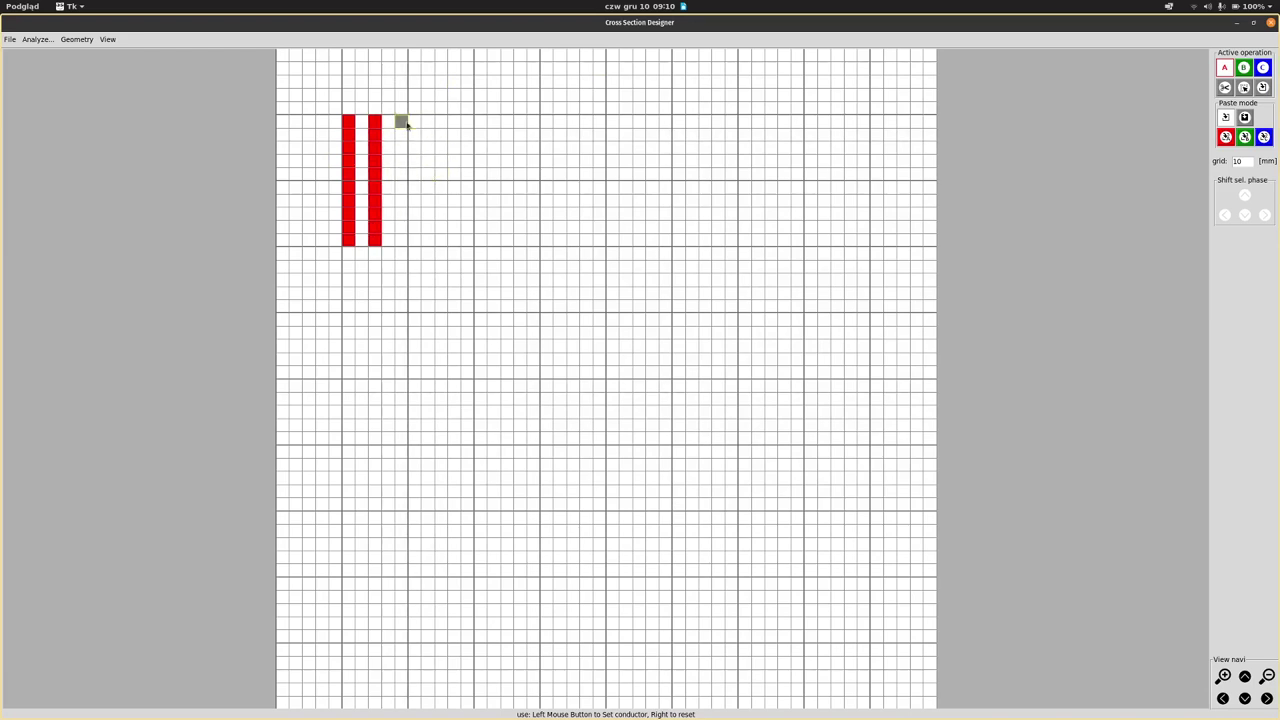
{"action": "left_click_drag", "start_coordinate": [401, 120], "coordinate": [403, 242]}
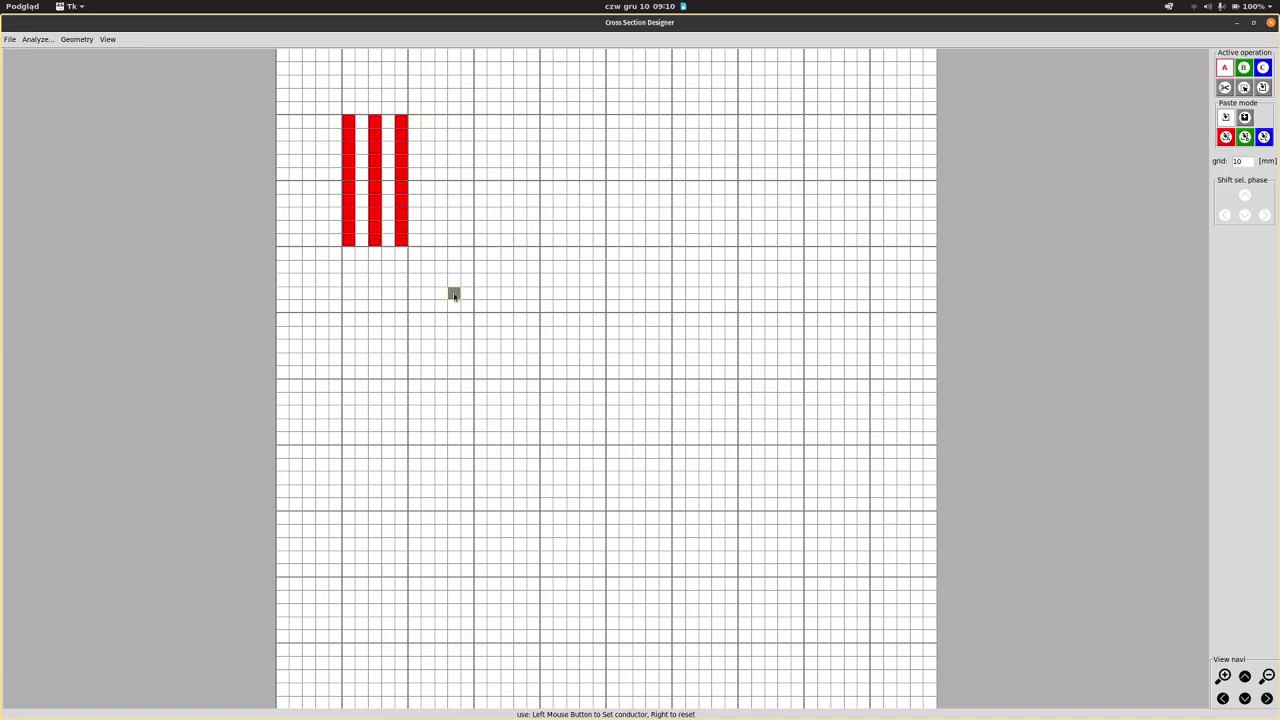
{"action": "left_click", "coordinate": [1243, 68]}
{"action": "left_click", "coordinate": [1224, 68]}
{"action": "mouse_move", "coordinate": [480, 122]}
{"action": "left_mouse_down"}
{"action": "mouse_move", "coordinate": [481, 238]}
{"action": "mouse_move", "coordinate": [480, 215]}
{"action": "left_mouse_up"}
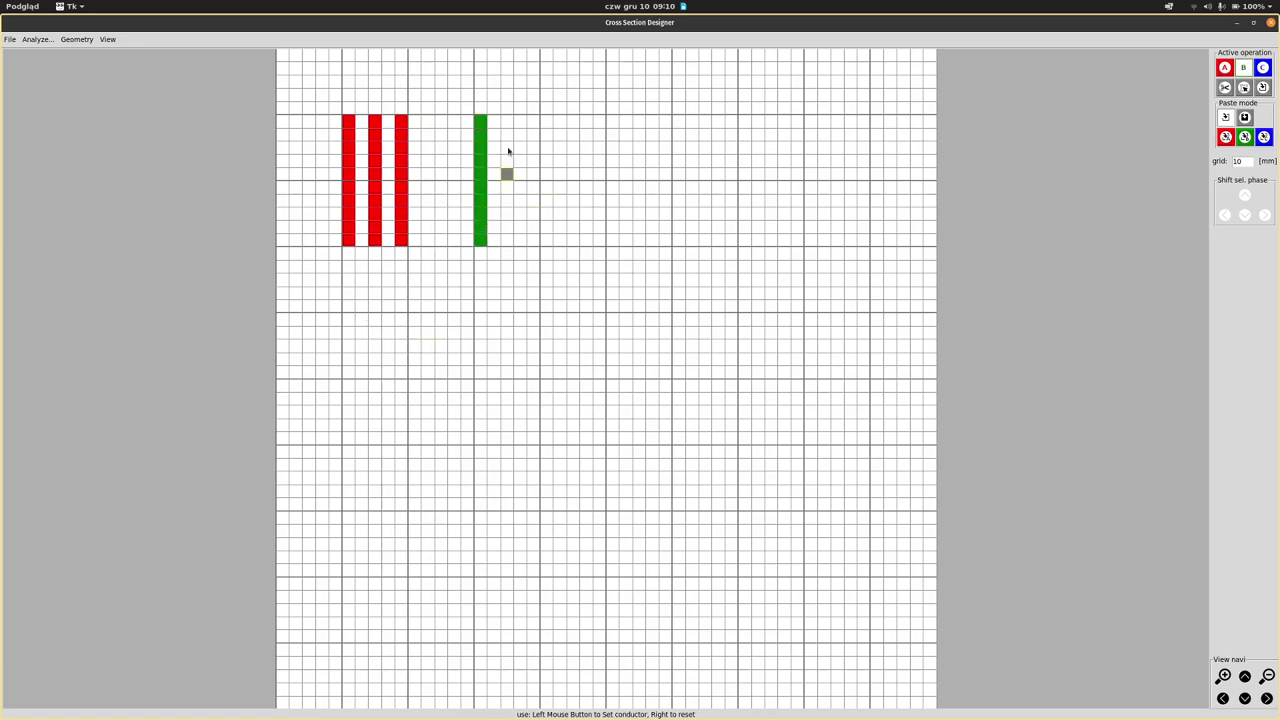
{"action": "left_click_drag", "start_coordinate": [506, 118], "coordinate": [509, 241]}
{"action": "left_click_drag", "start_coordinate": [531, 119], "coordinate": [534, 243]}
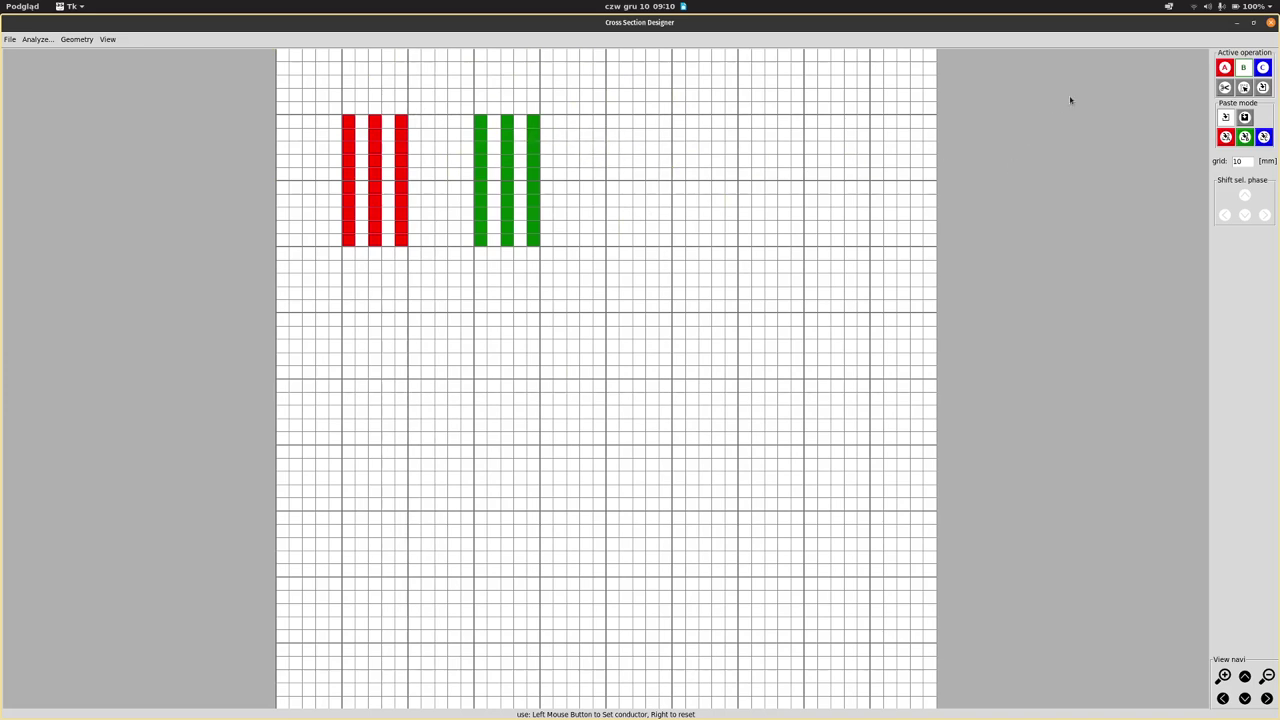
Box-select the three red phase-A bars and paste copies to the right of the green bars
{"action": "left_click", "coordinate": [1243, 89]}
{"action": "left_click_drag", "start_coordinate": [348, 121], "coordinate": [402, 239]}
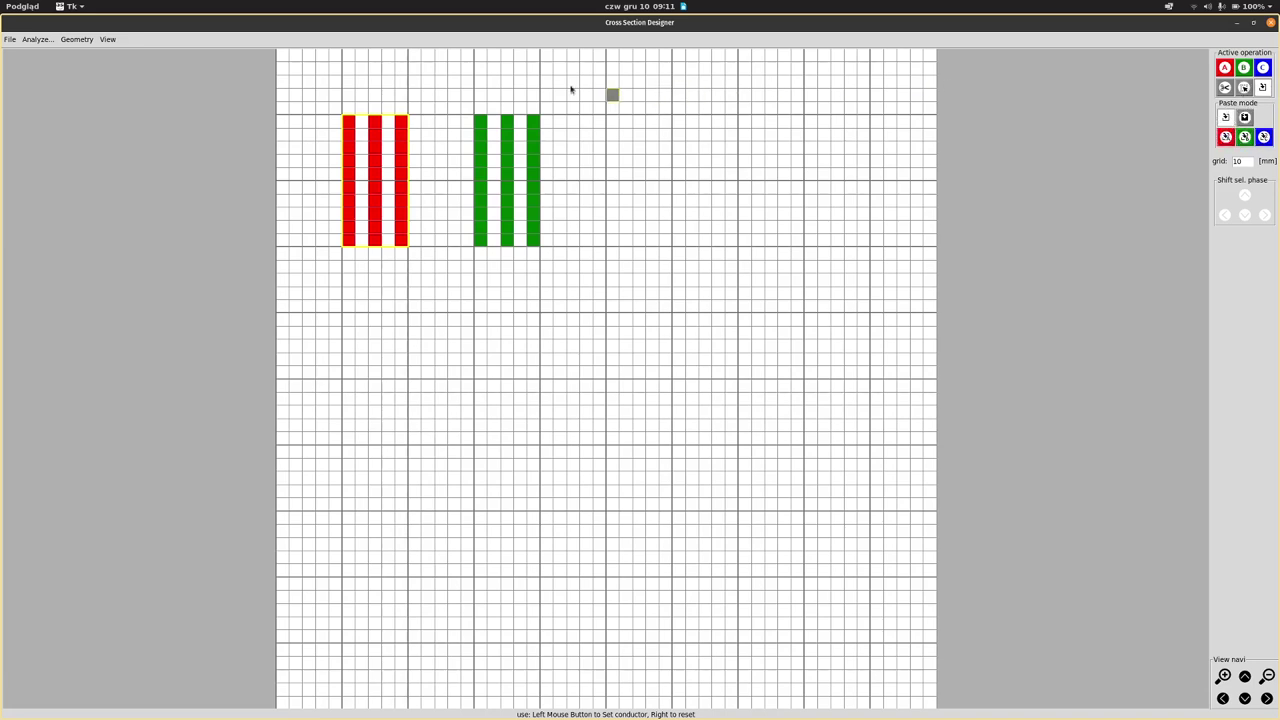
{"action": "left_click", "coordinate": [615, 124]}
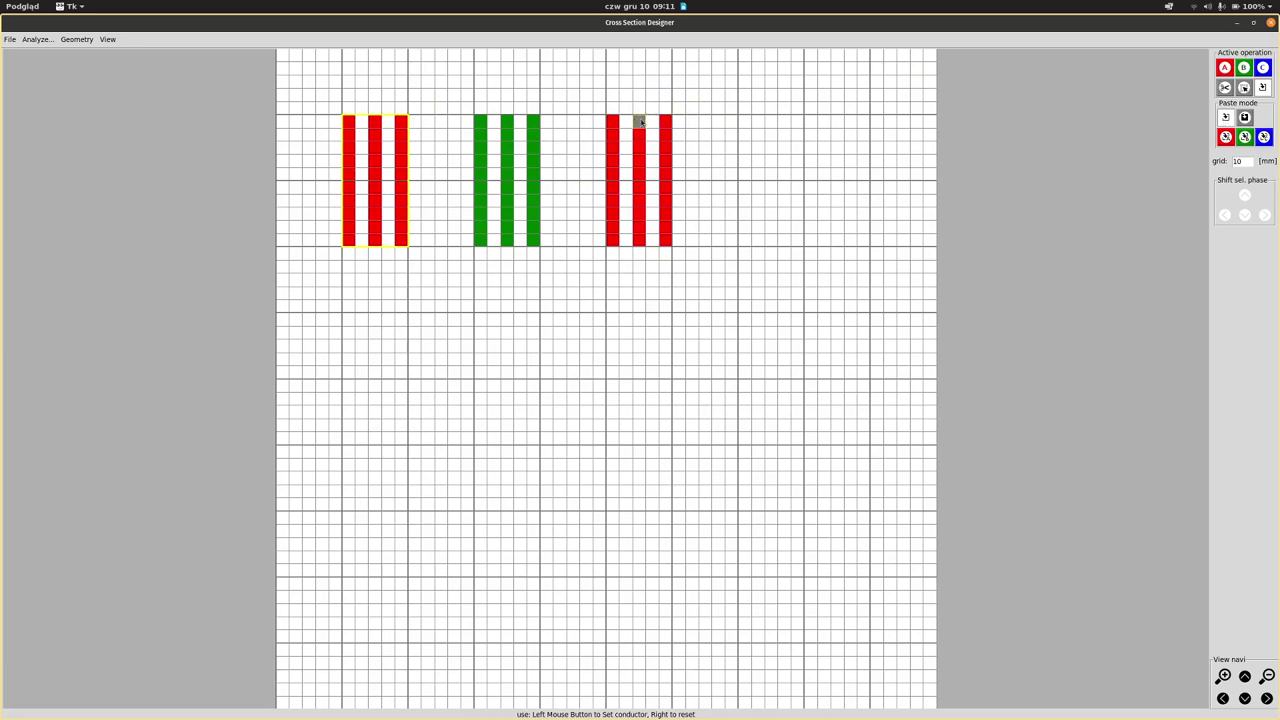
{"action": "left_click", "coordinate": [587, 110]}
{"action": "left_click", "coordinate": [626, 83]}
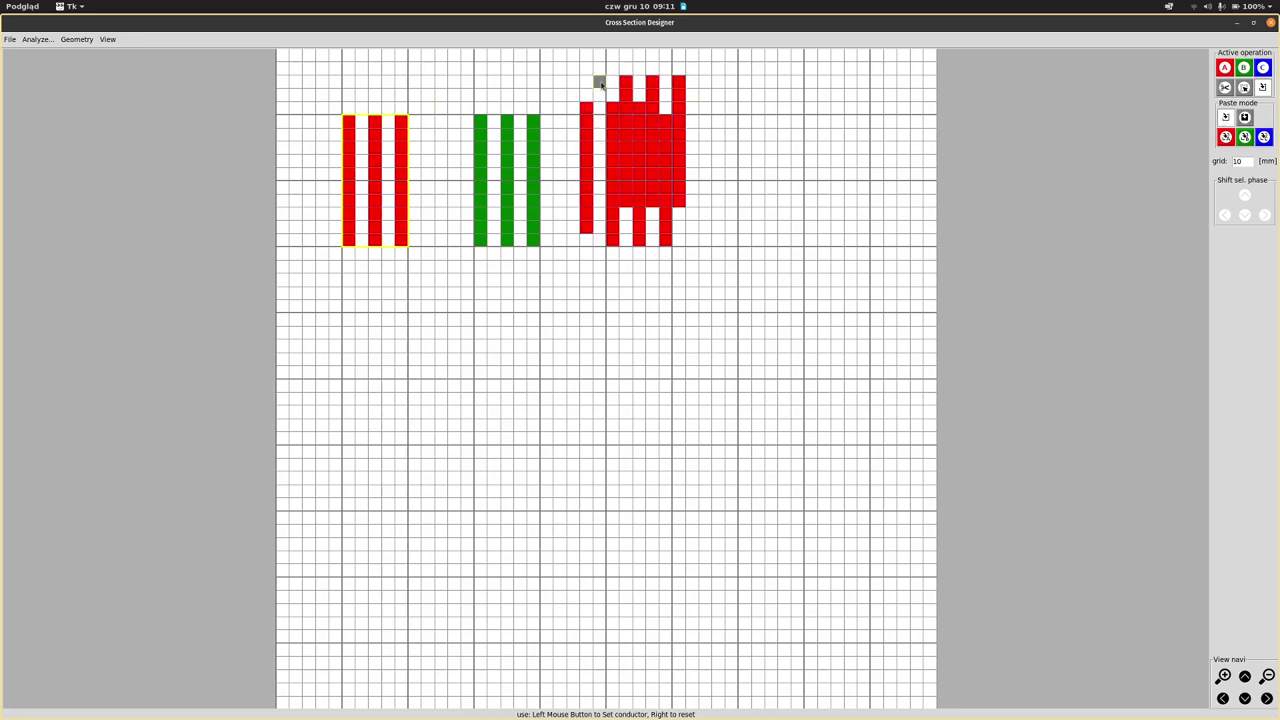
{"action": "left_click", "coordinate": [600, 85]}
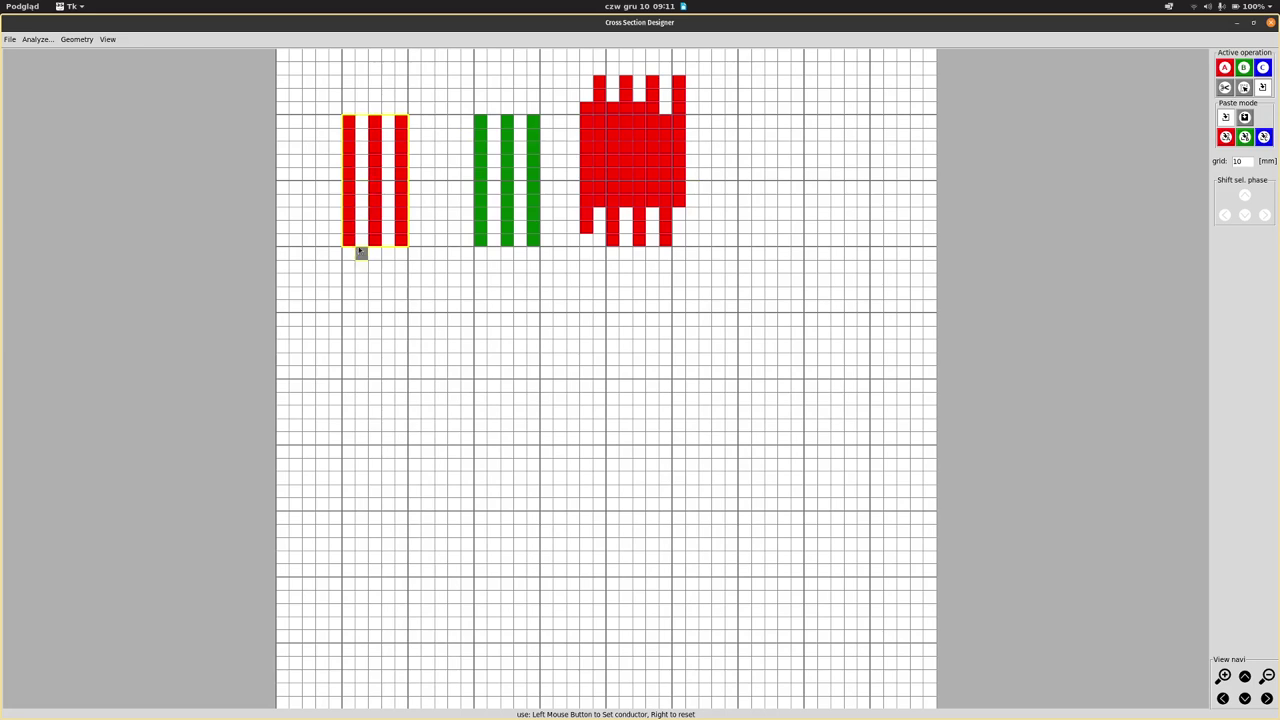
Change the Paste mode and paste the bar pattern again to form vertical red stripes
{"action": "left_click", "coordinate": [1242, 118]}
{"action": "left_click", "coordinate": [591, 111]}
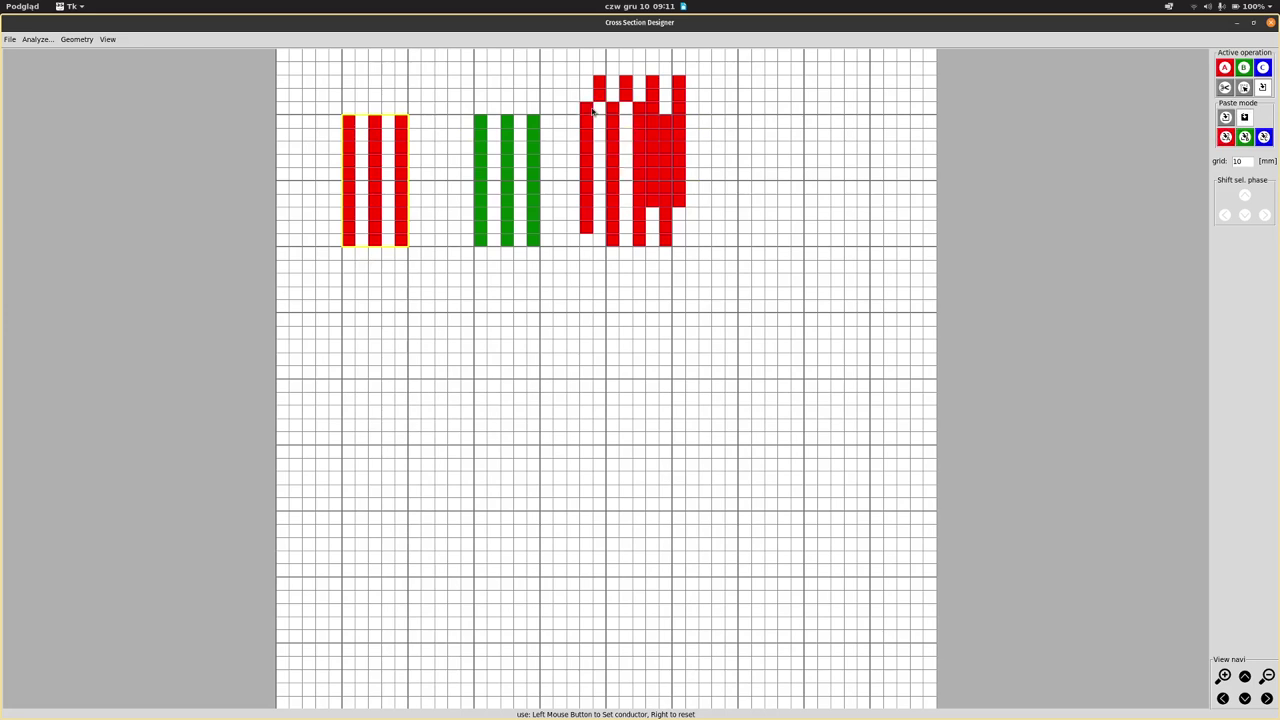
{"action": "left_click", "coordinate": [645, 111]}
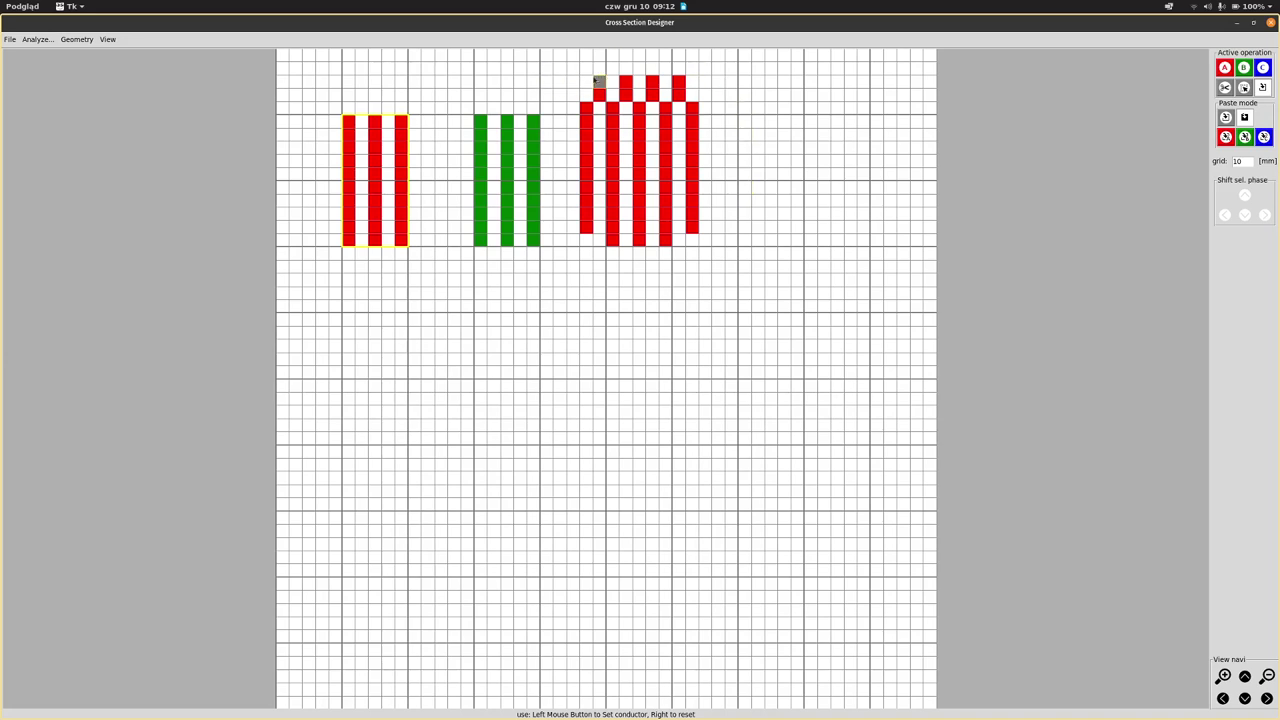
Erase the stray top cells, cut away the extra red group, and reselect the three red bars
{"action": "mouse_move", "coordinate": [599, 81]}
{"action": "left_mouse_down"}
{"action": "mouse_move", "coordinate": [682, 92]}
{"action": "mouse_move", "coordinate": [601, 96]}
{"action": "mouse_move", "coordinate": [581, 114]}
{"action": "mouse_move", "coordinate": [688, 110]}
{"action": "mouse_move", "coordinate": [652, 98]}
{"action": "left_mouse_up"}
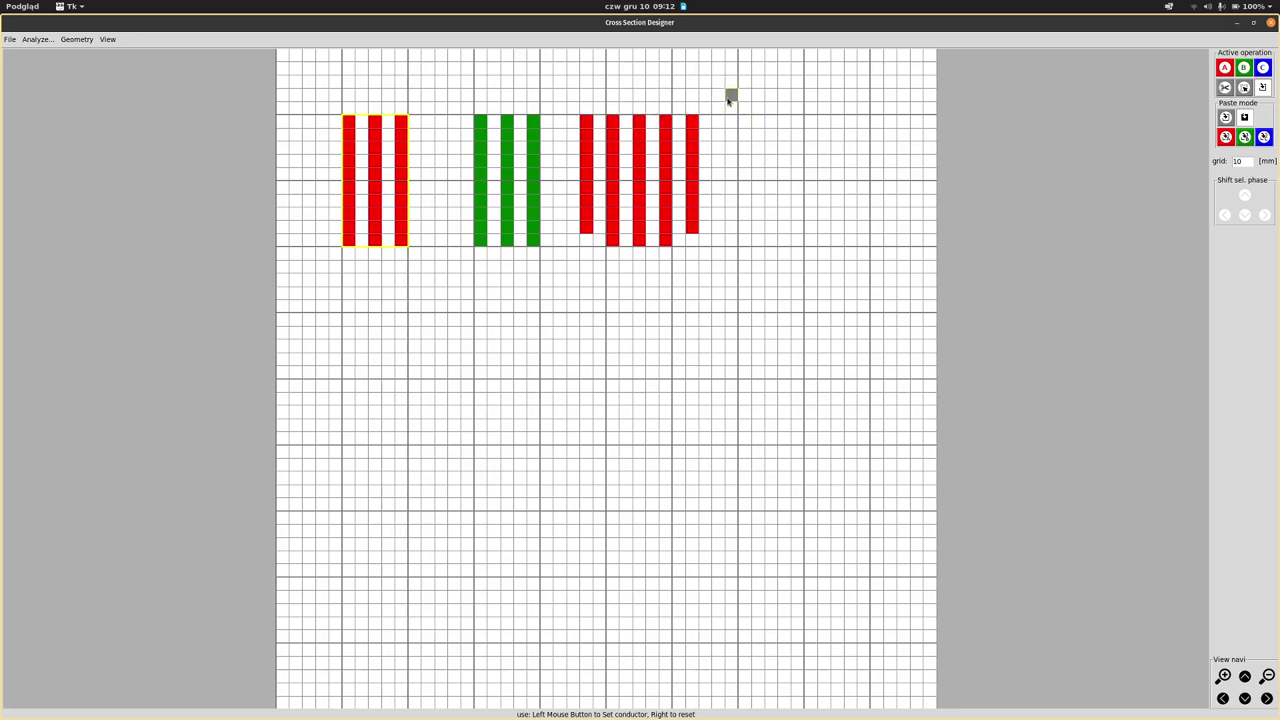
{"action": "left_click", "coordinate": [1243, 88]}
{"action": "left_click_drag", "start_coordinate": [745, 107], "coordinate": [897, 383]}
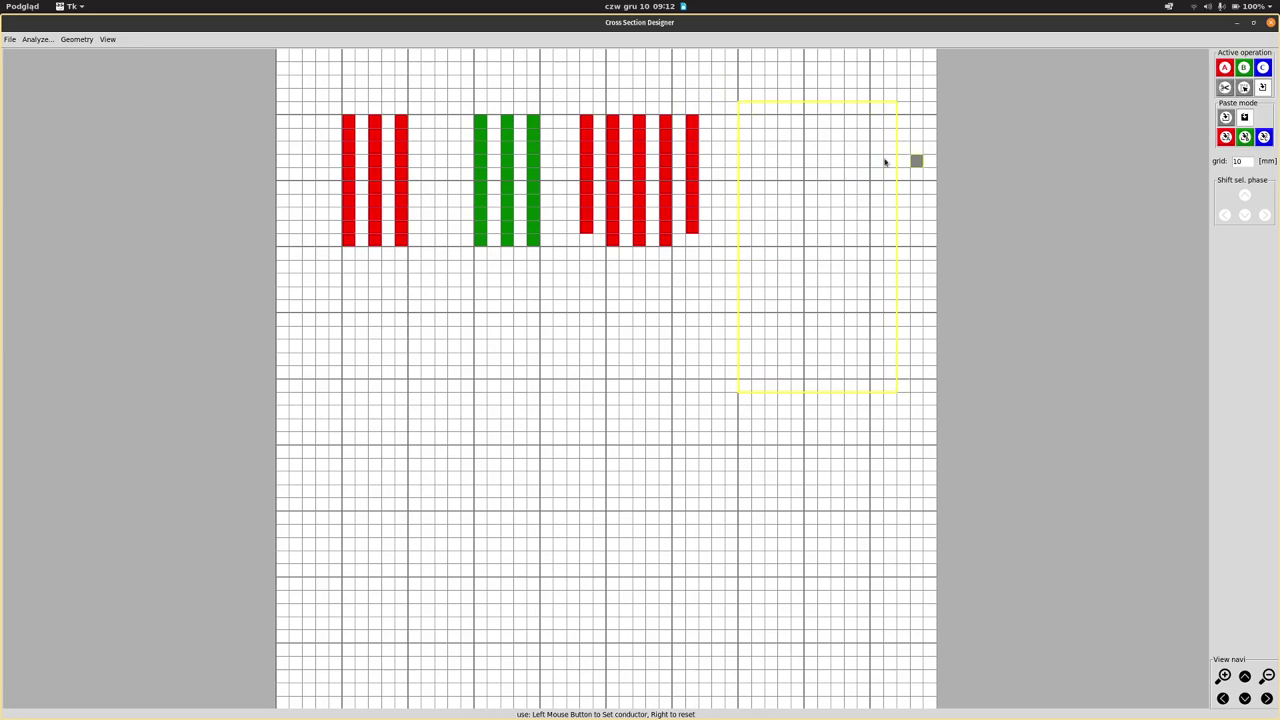
{"action": "left_click", "coordinate": [588, 124]}
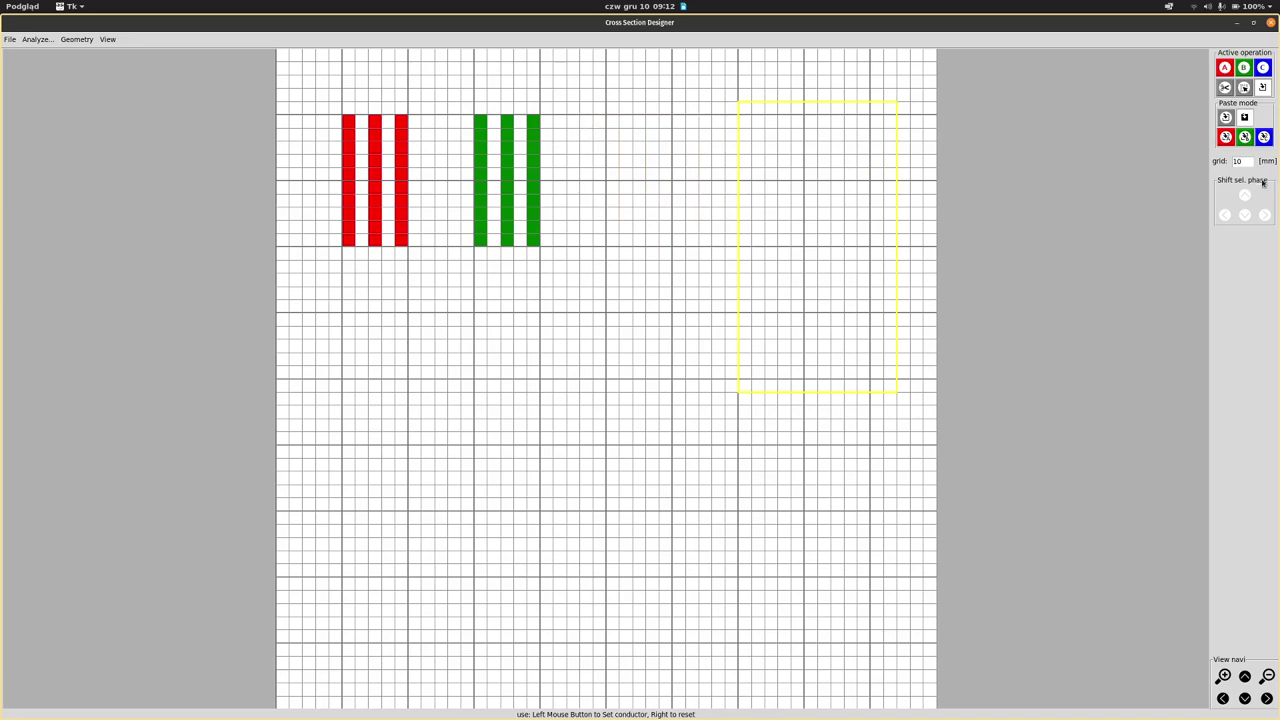
{"action": "left_click", "coordinate": [1262, 87]}
{"action": "left_click_drag", "start_coordinate": [345, 117], "coordinate": [399, 240]}
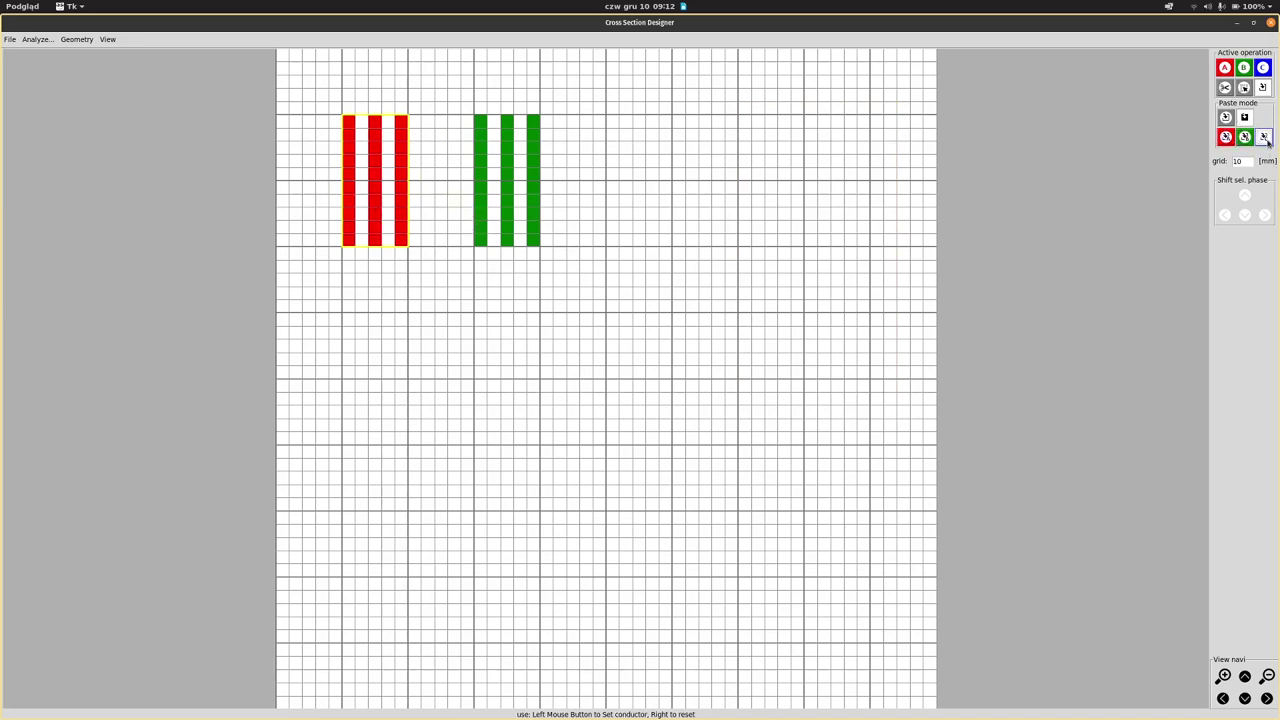
Set Paste mode to phase C and paste a blue copy of the three bars right of green
{"action": "left_click", "coordinate": [1266, 140]}
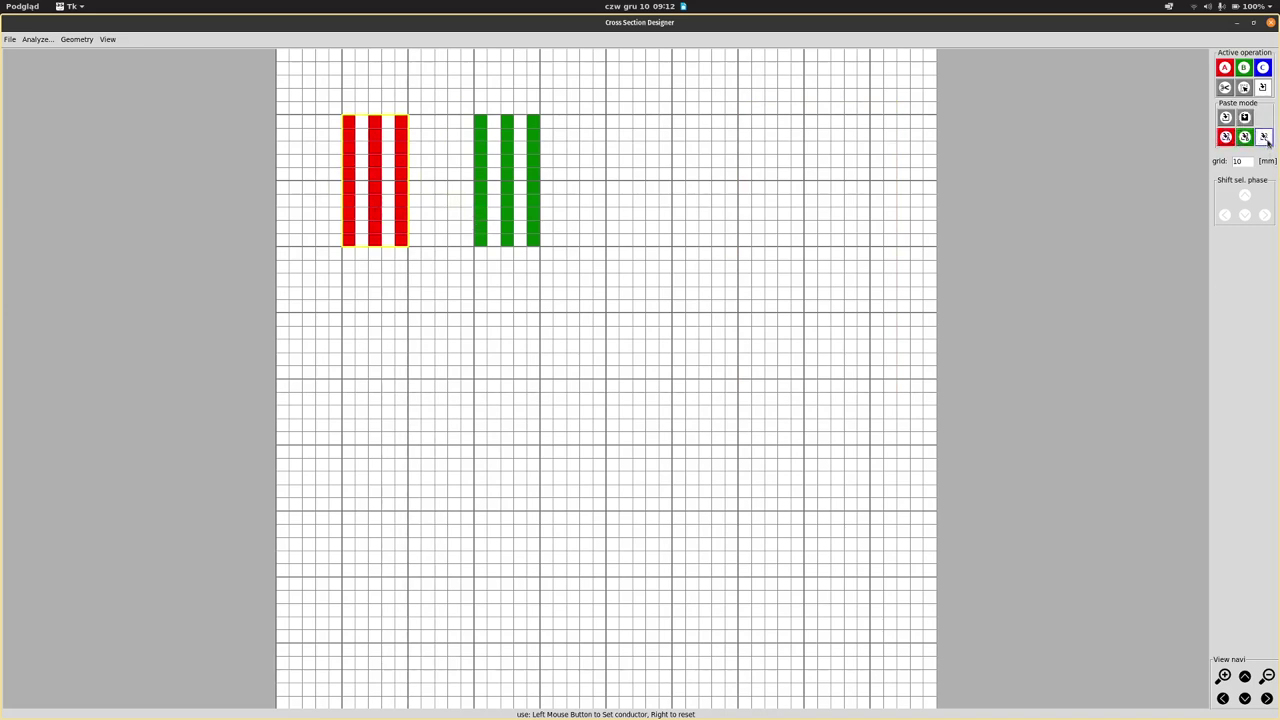
{"action": "left_click", "coordinate": [612, 121]}
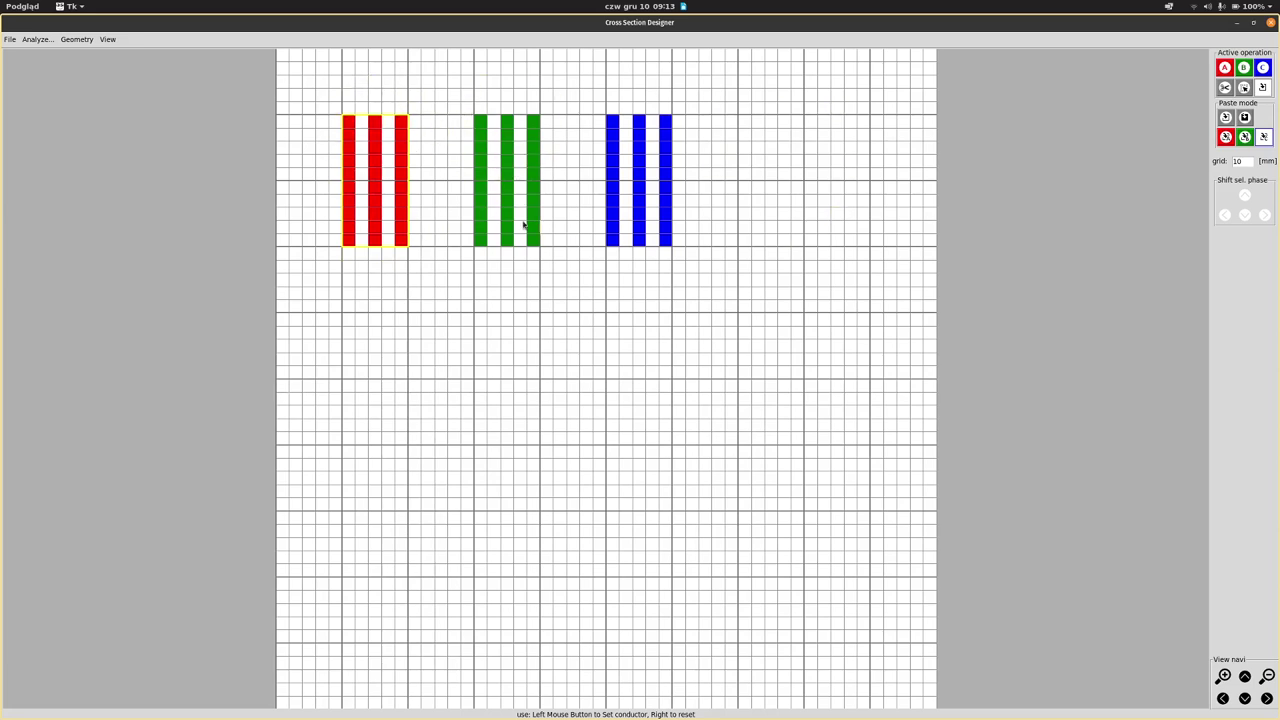
Subdivide the grid into 5 mm cells, then zoom and pan until red, green and blue groups show
{"action": "left_click", "coordinate": [76, 40]}
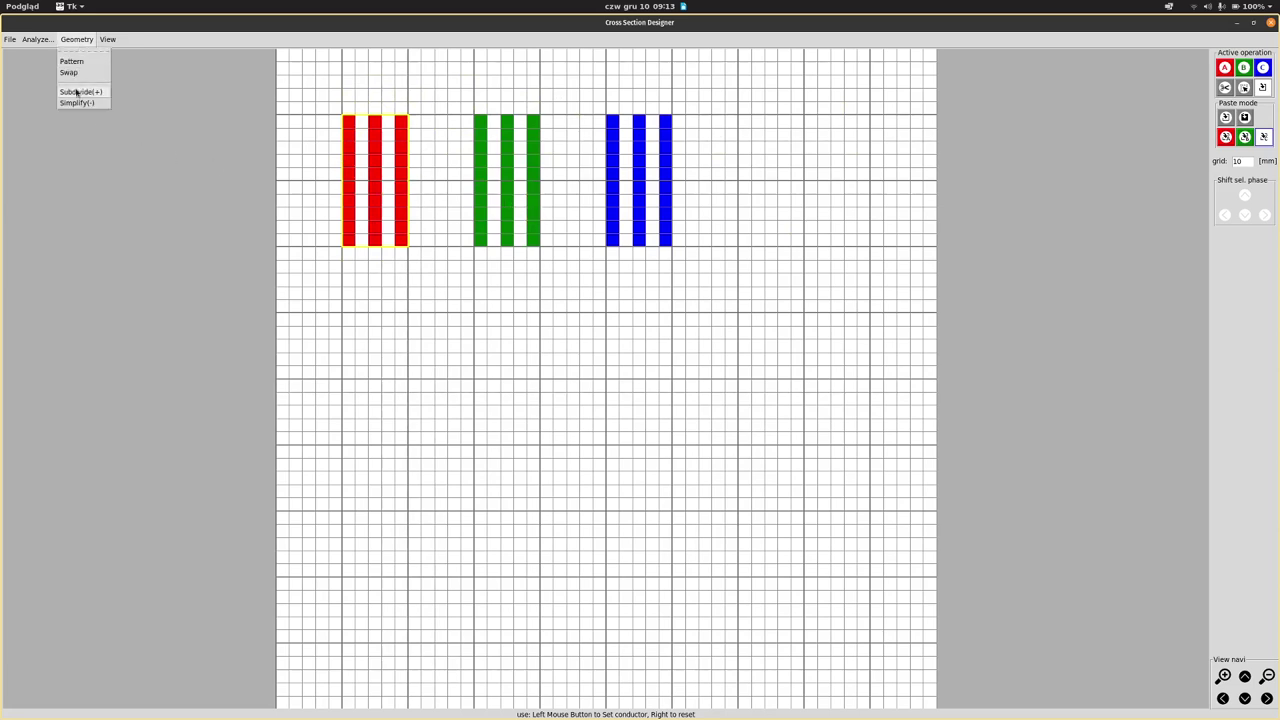
{"action": "left_click", "coordinate": [76, 92]}
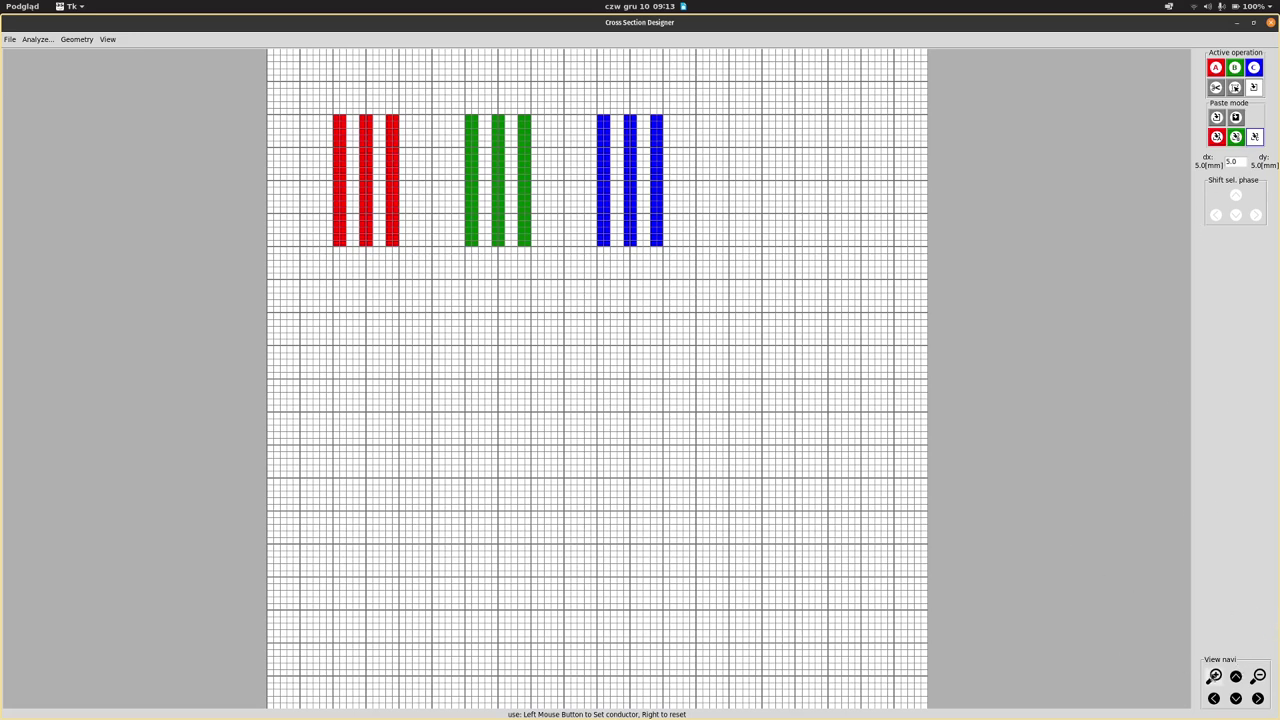
{"action": "left_click", "coordinate": [1214, 676]}
{"action": "left_click", "coordinate": [1214, 676]}
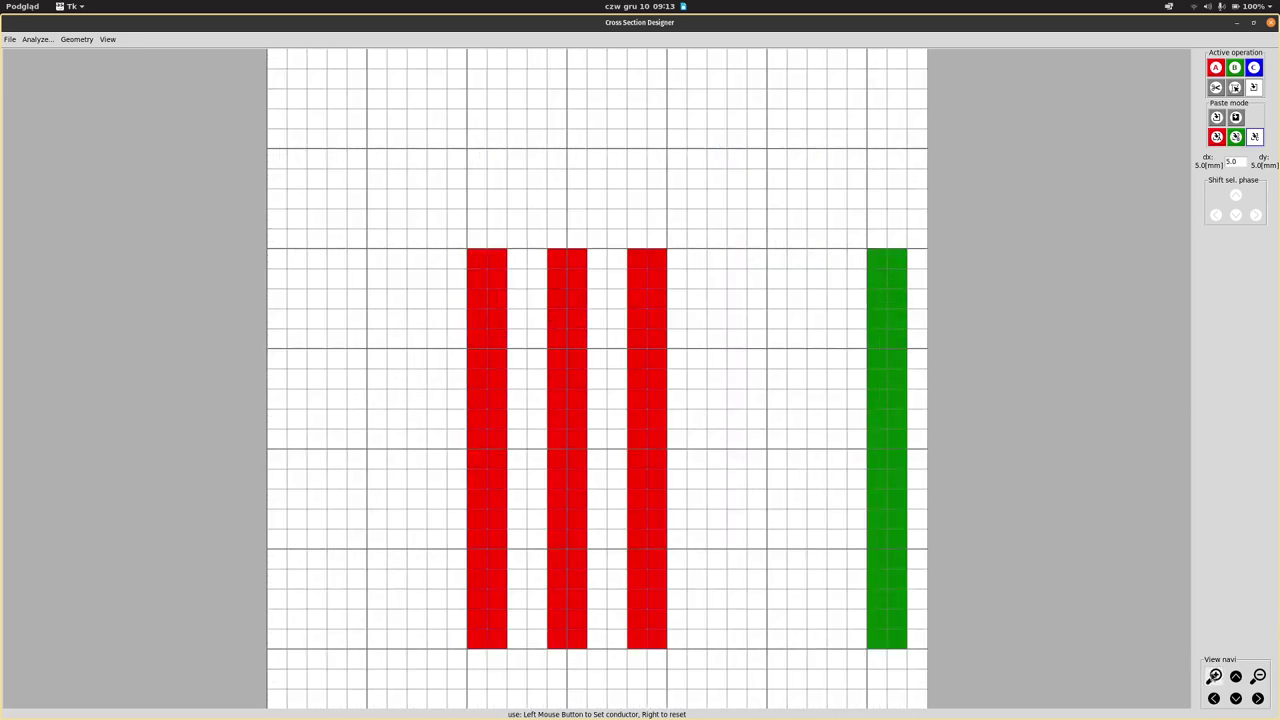
{"action": "left_click", "coordinate": [1259, 698]}
{"action": "left_click", "coordinate": [1259, 698]}
{"action": "left_click", "coordinate": [1259, 698]}
{"action": "left_click", "coordinate": [1214, 698]}
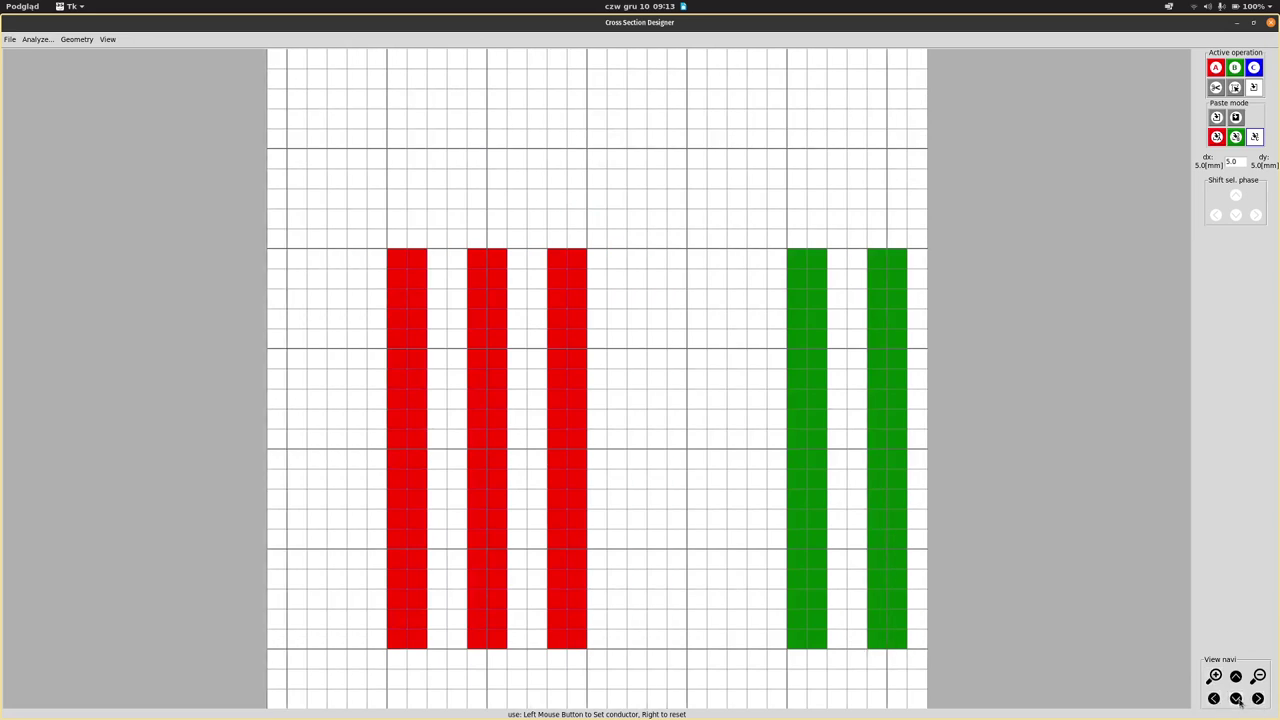
{"action": "left_click", "coordinate": [1236, 698]}
{"action": "left_click", "coordinate": [1237, 699]}
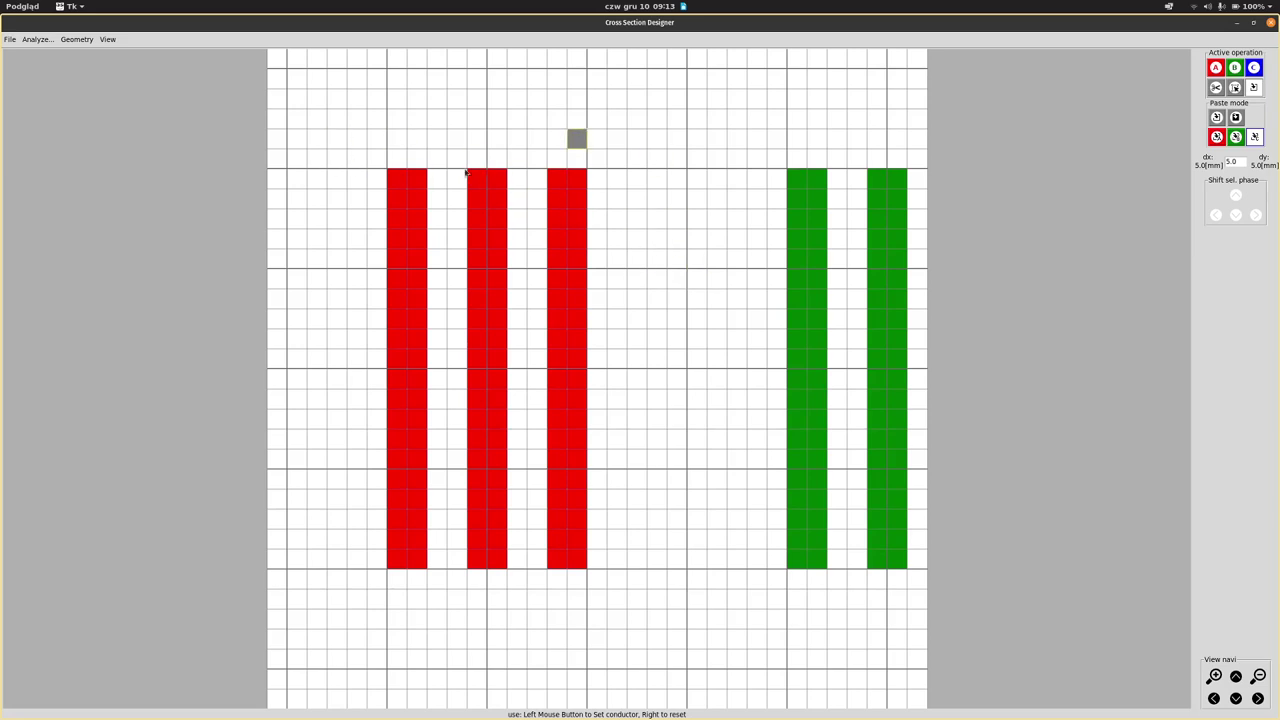
{"action": "left_click", "coordinate": [1259, 676]}
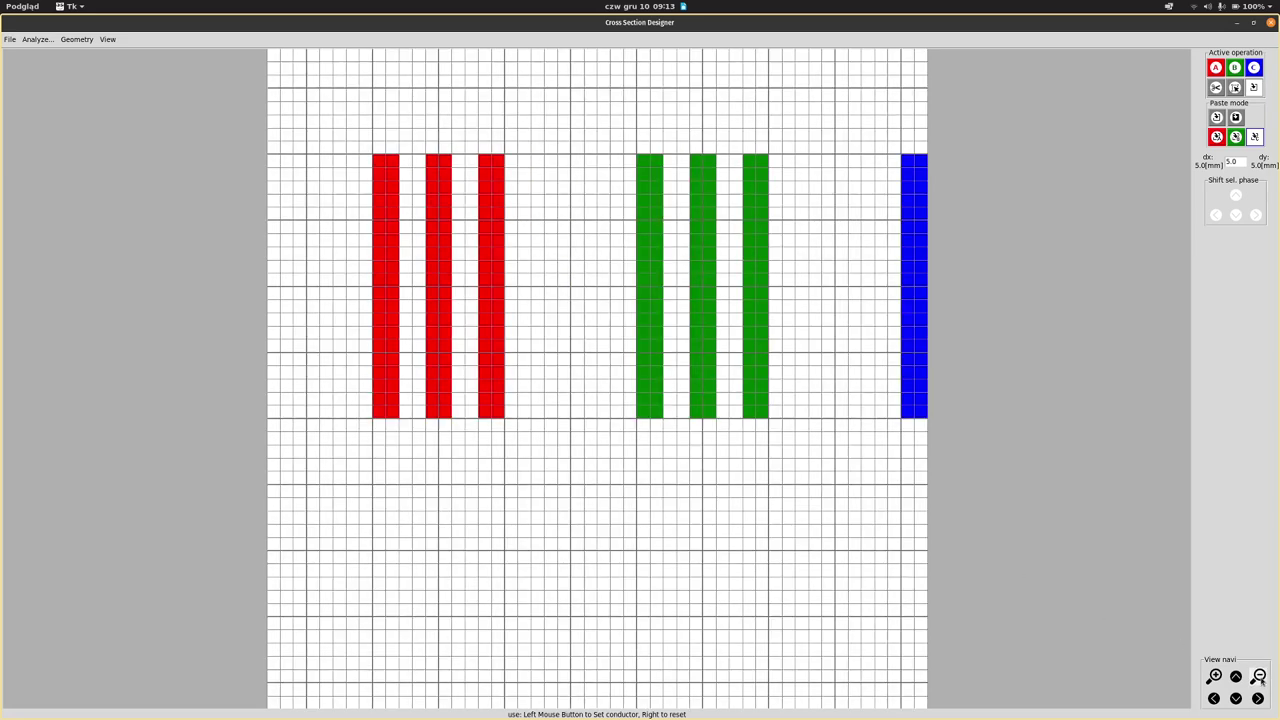
{"action": "left_click", "coordinate": [1259, 676]}
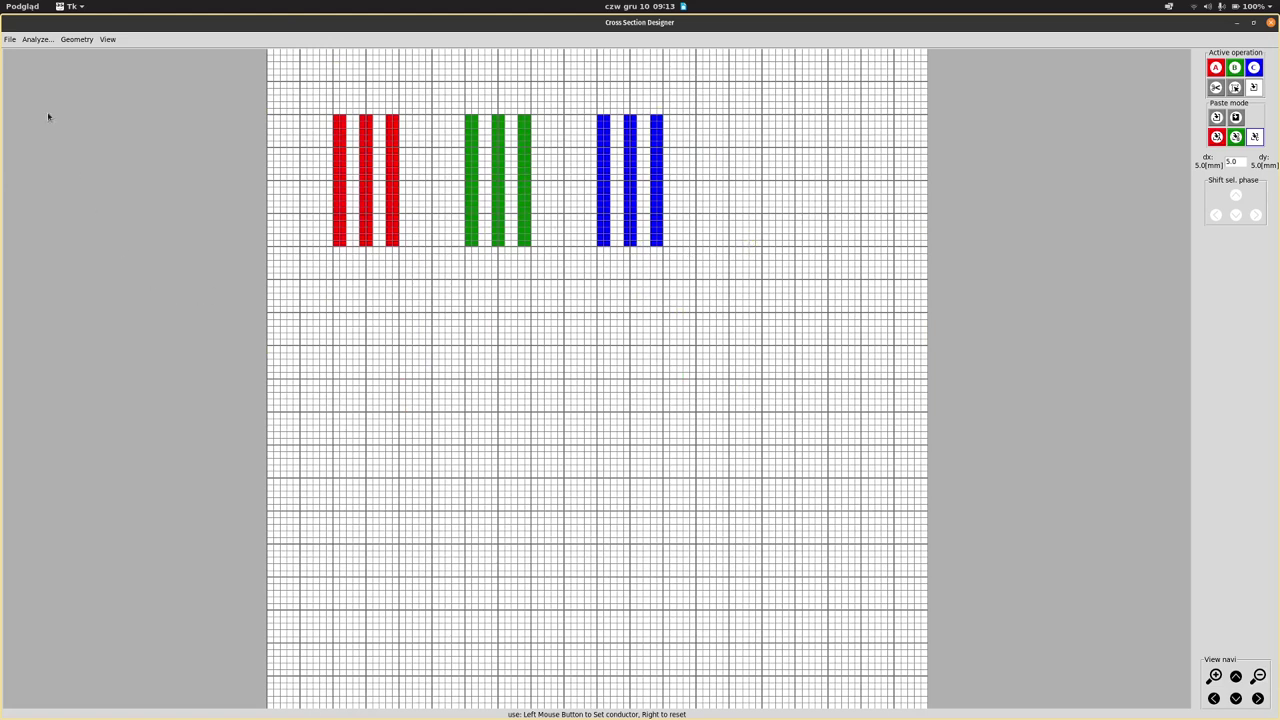
Open the Power Losses ProSolver from the Analyze menu and move its window to the left
{"action": "left_click", "coordinate": [25, 39]}
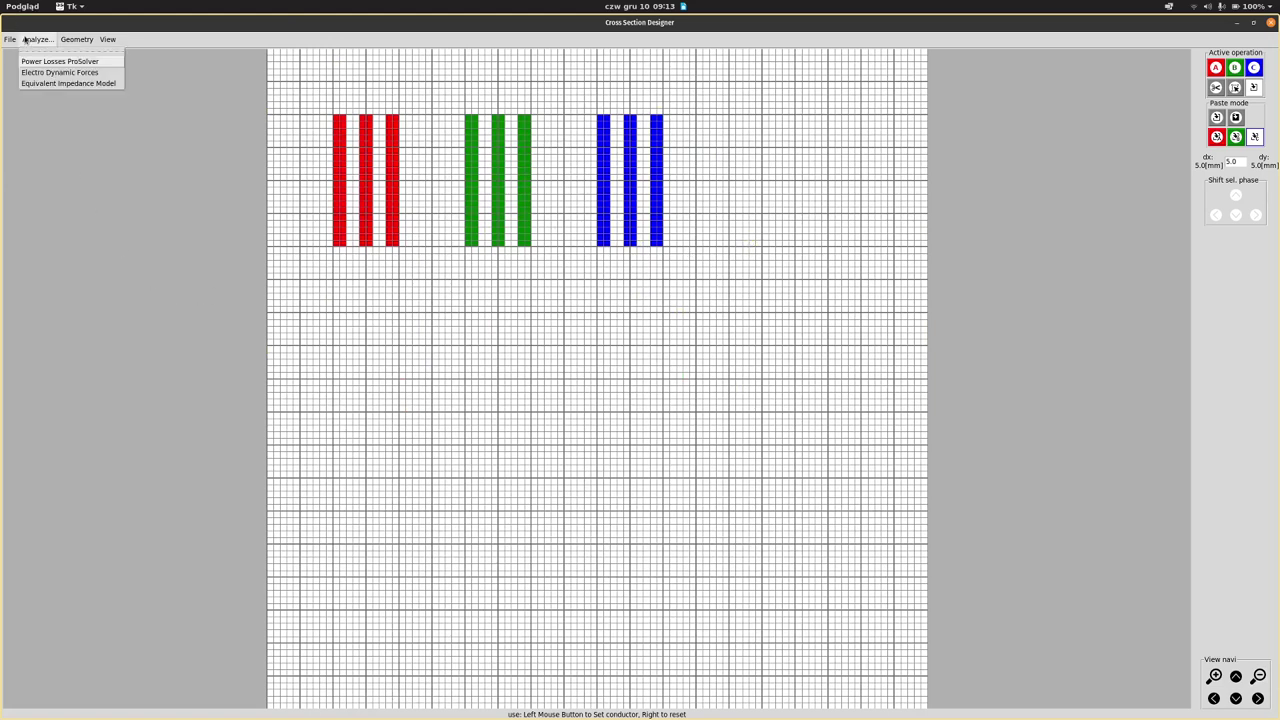
{"action": "left_click", "coordinate": [90, 64]}
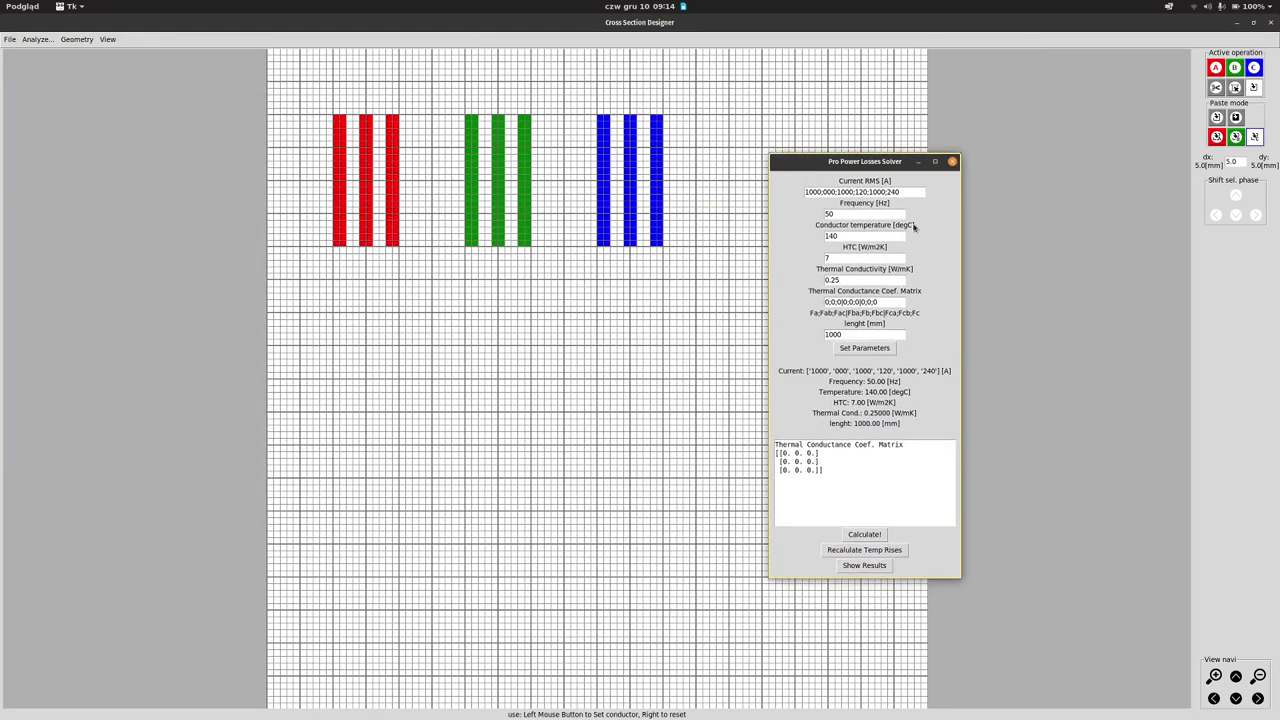
{"action": "left_click_drag", "start_coordinate": [867, 172], "coordinate": [837, 164]}
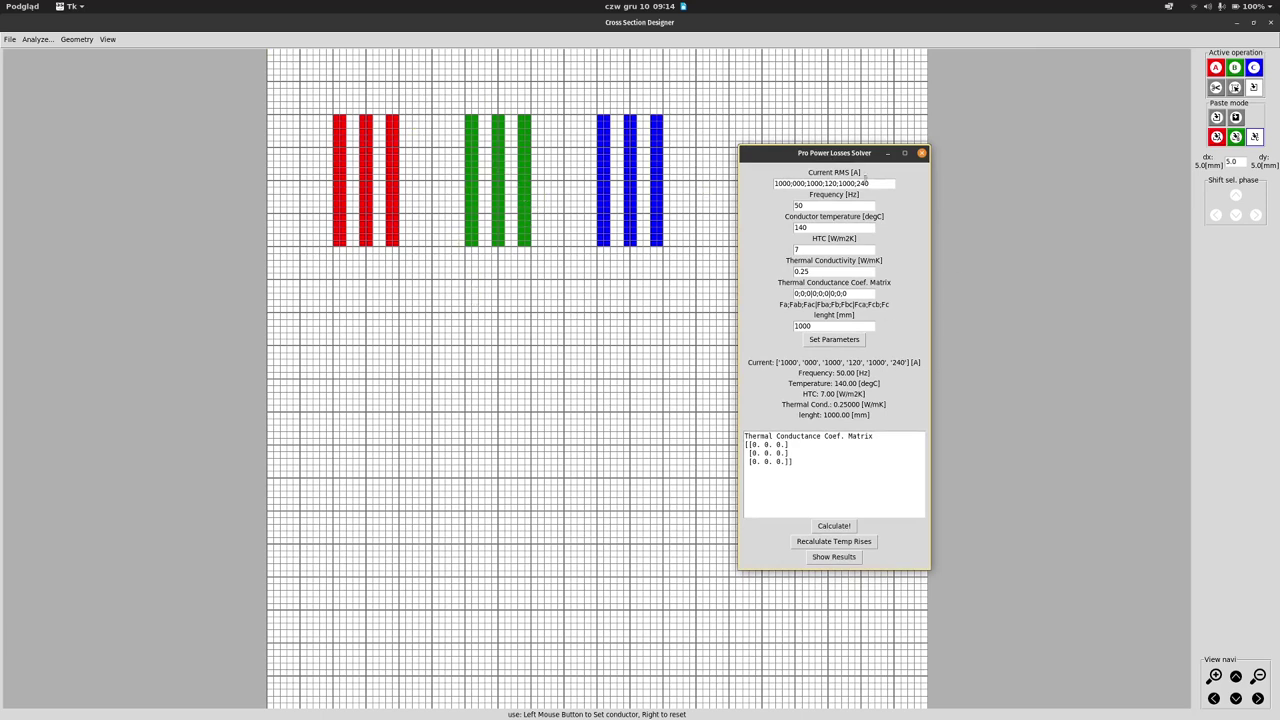
{"action": "left_click_drag", "start_coordinate": [844, 161], "coordinate": [782, 161]}
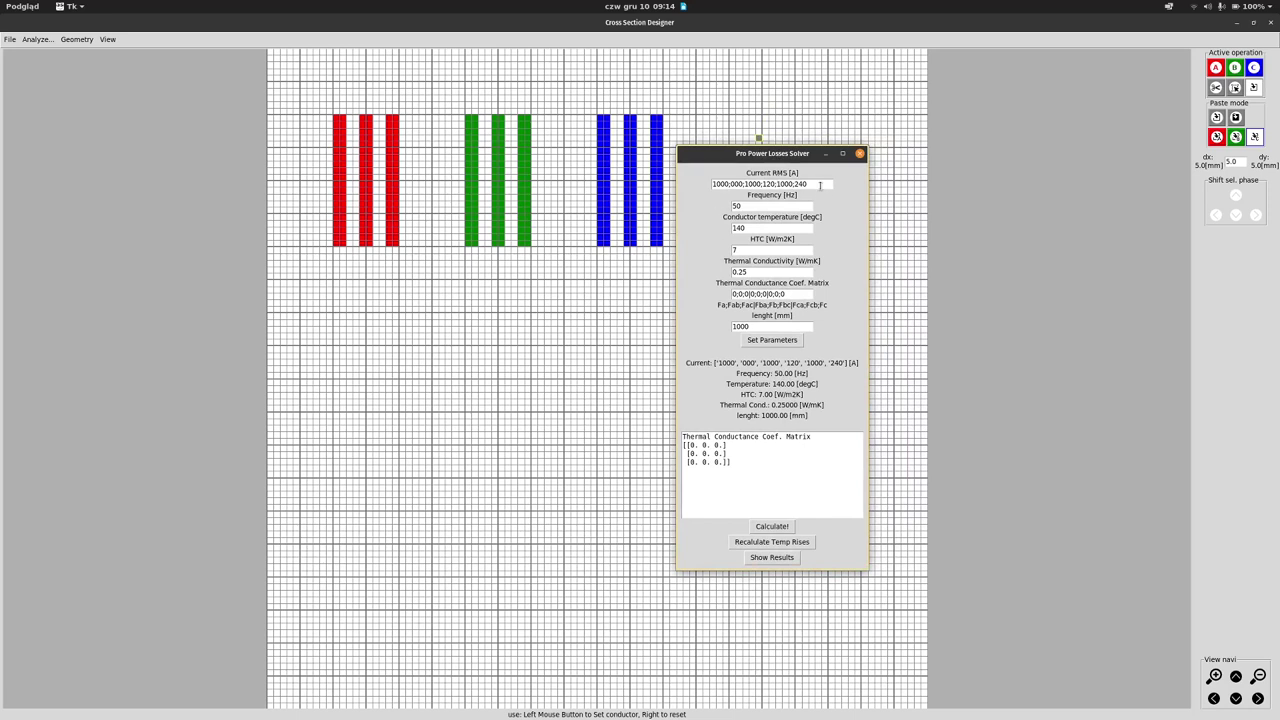
{"action": "left_click_drag", "start_coordinate": [820, 185], "coordinate": [714, 184]}
{"action": "key", "text": "Tab"}
{"action": "left_click", "coordinate": [746, 184]}
{"action": "left_click", "coordinate": [737, 184]}
{"action": "left_click", "coordinate": [759, 183]}
{"action": "left_click_drag", "start_coordinate": [814, 183], "coordinate": [711, 184]}
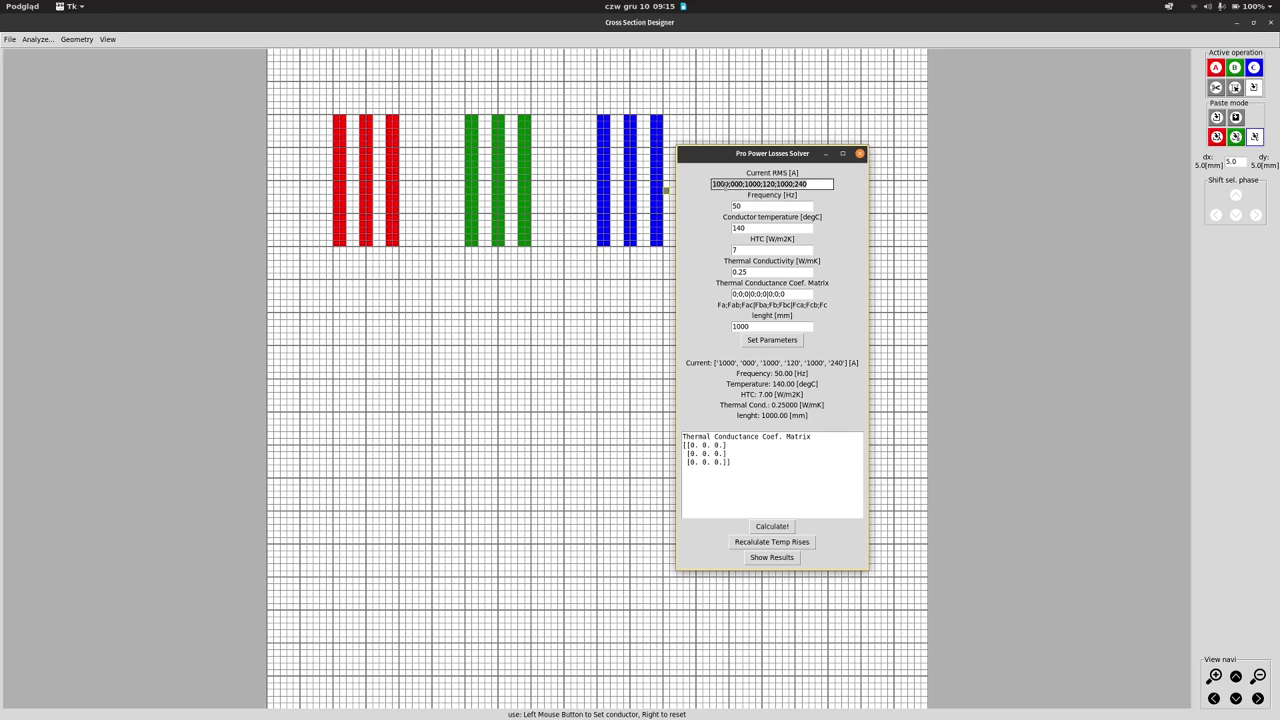
{"action": "left_click", "coordinate": [718, 184]}
{"action": "left_click", "coordinate": [743, 206]}
{"action": "double_click", "coordinate": [743, 206]}
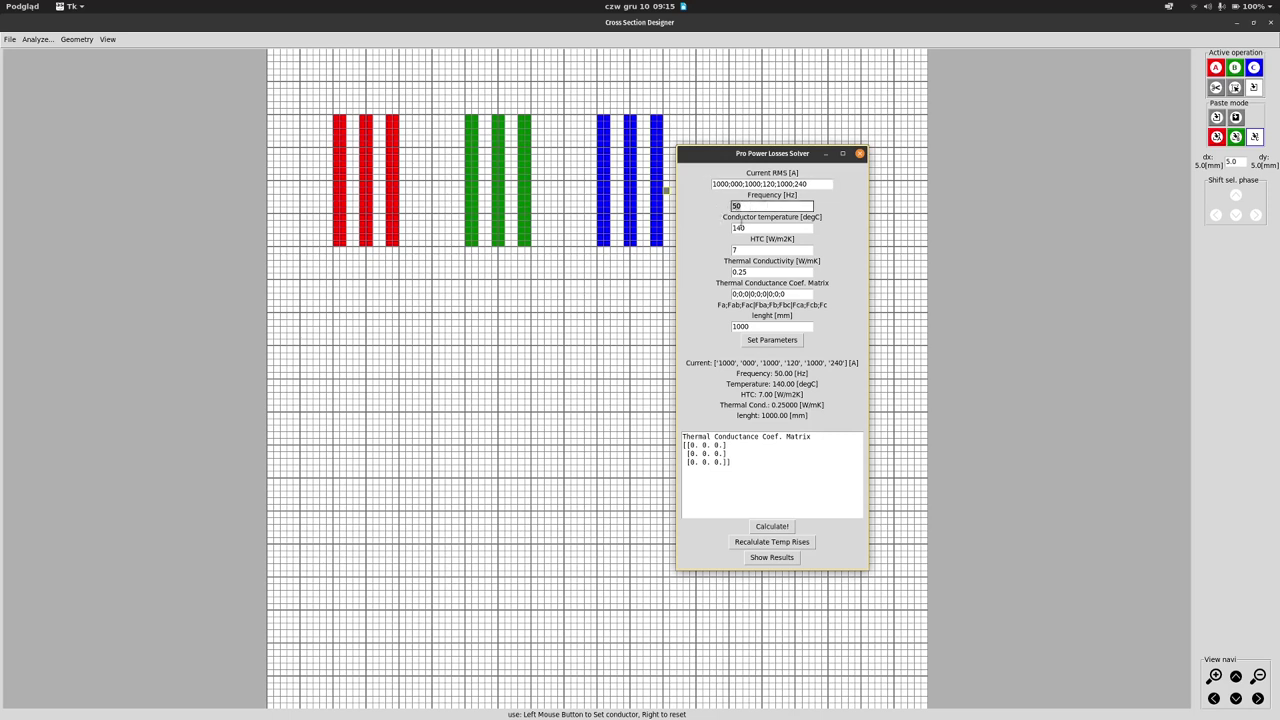
{"action": "double_click", "coordinate": [758, 228]}
{"action": "left_click", "coordinate": [748, 229]}
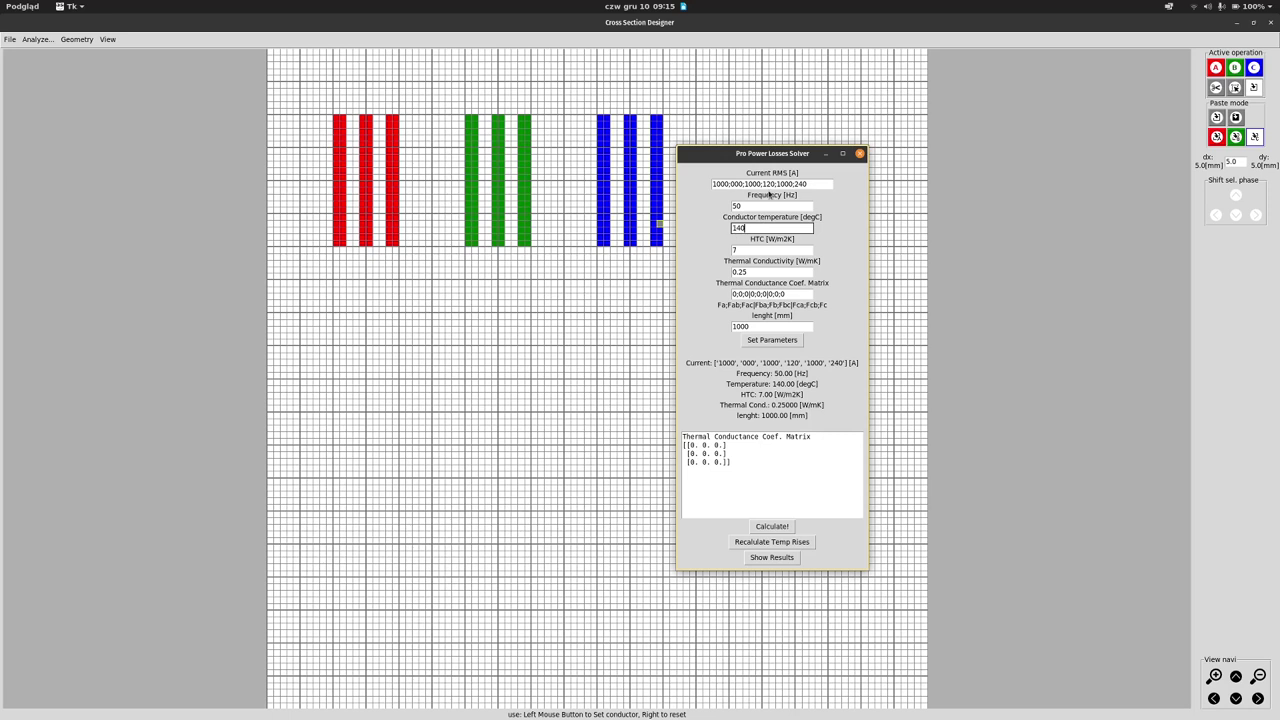
Apply the solver parameters: HTC 7 W/m2K, conductivity 0.25 W/mK, length 1000 mm
{"action": "left_click", "coordinate": [785, 345]}
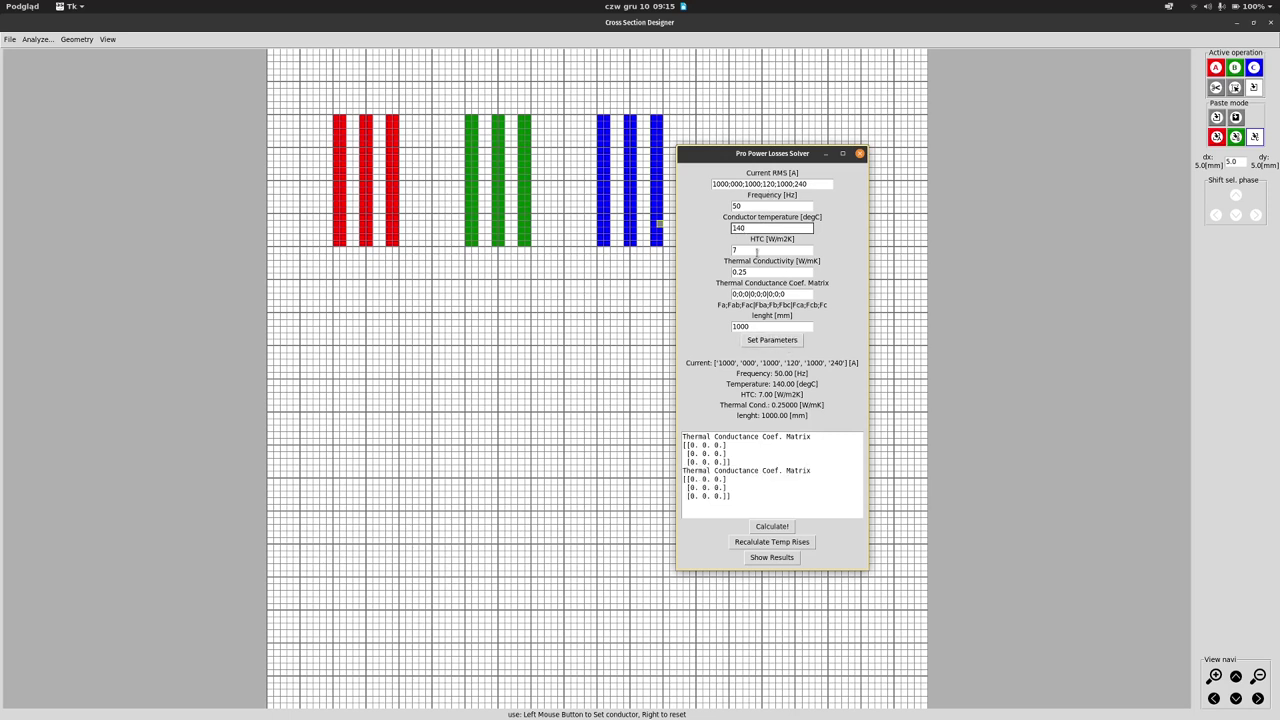
{"action": "key", "text": "Tab"}
{"action": "key", "text": "Tab"}
{"action": "key", "text": "Tab"}
{"action": "key", "text": "Tab"}
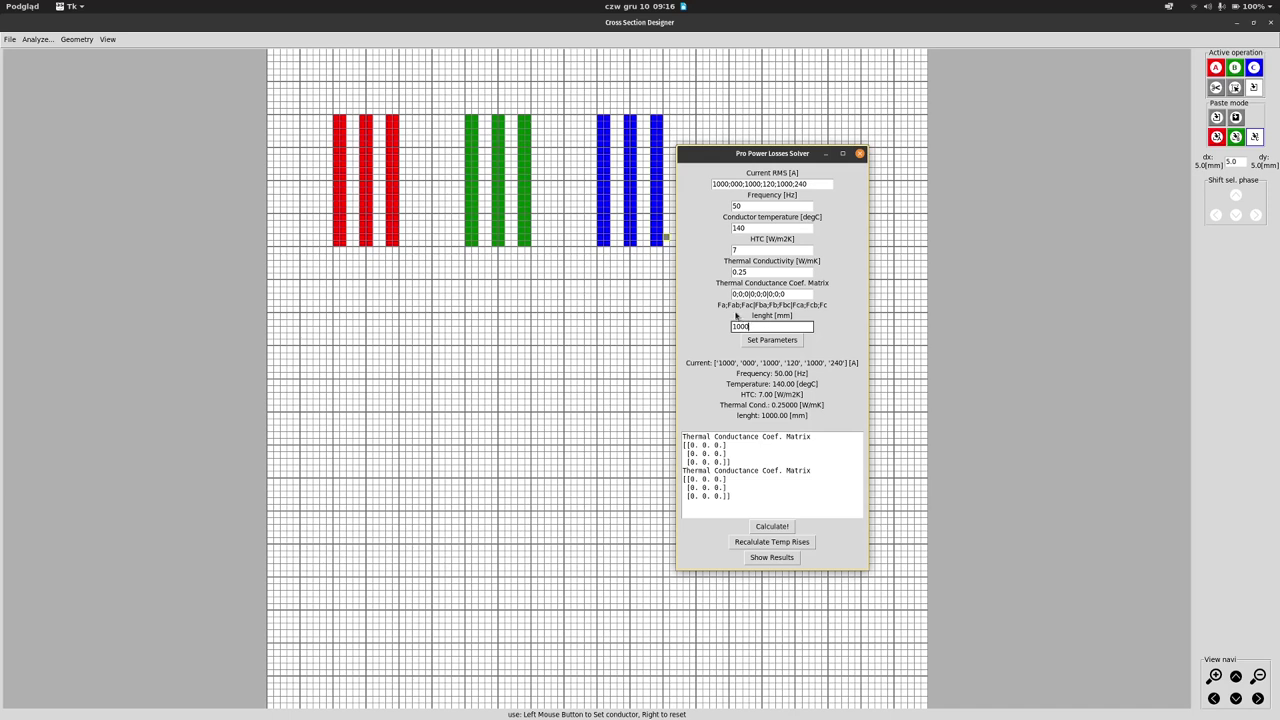
Calculate the power losses (45.00 W total), closing Figure 1 and the temperature plot but keeping current density
{"action": "left_click", "coordinate": [762, 526]}
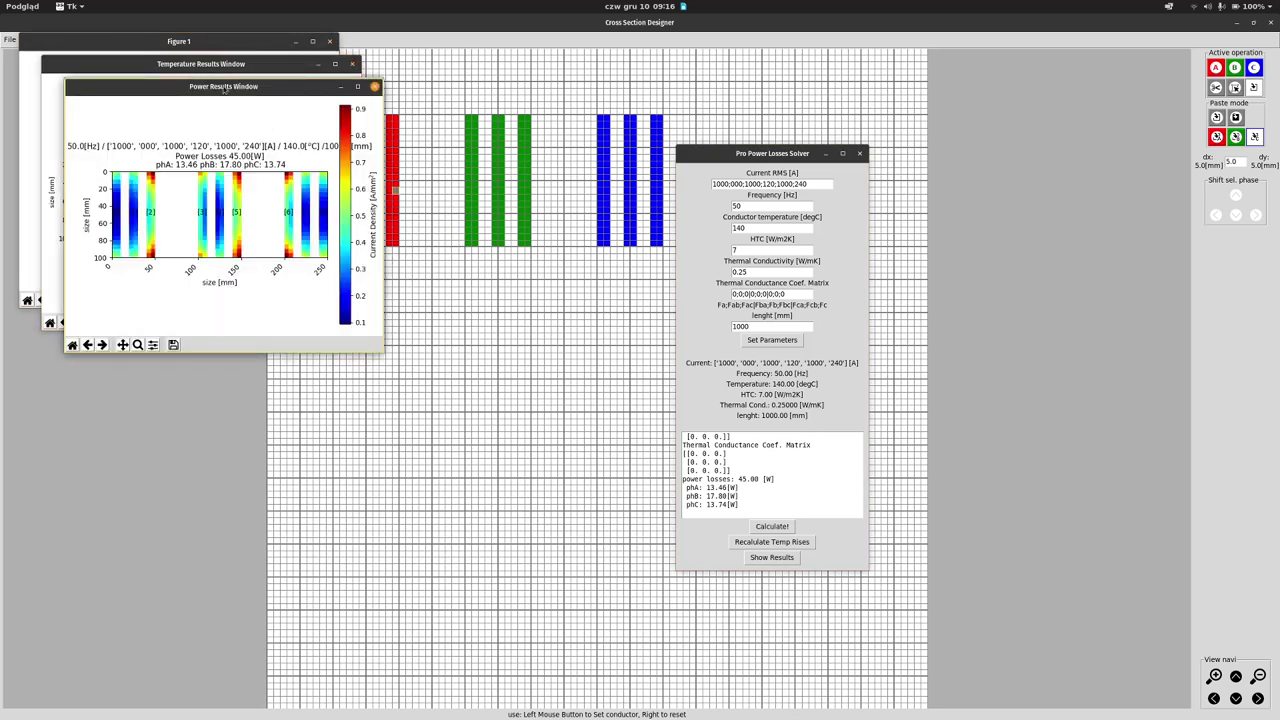
{"action": "left_click", "coordinate": [329, 41]}
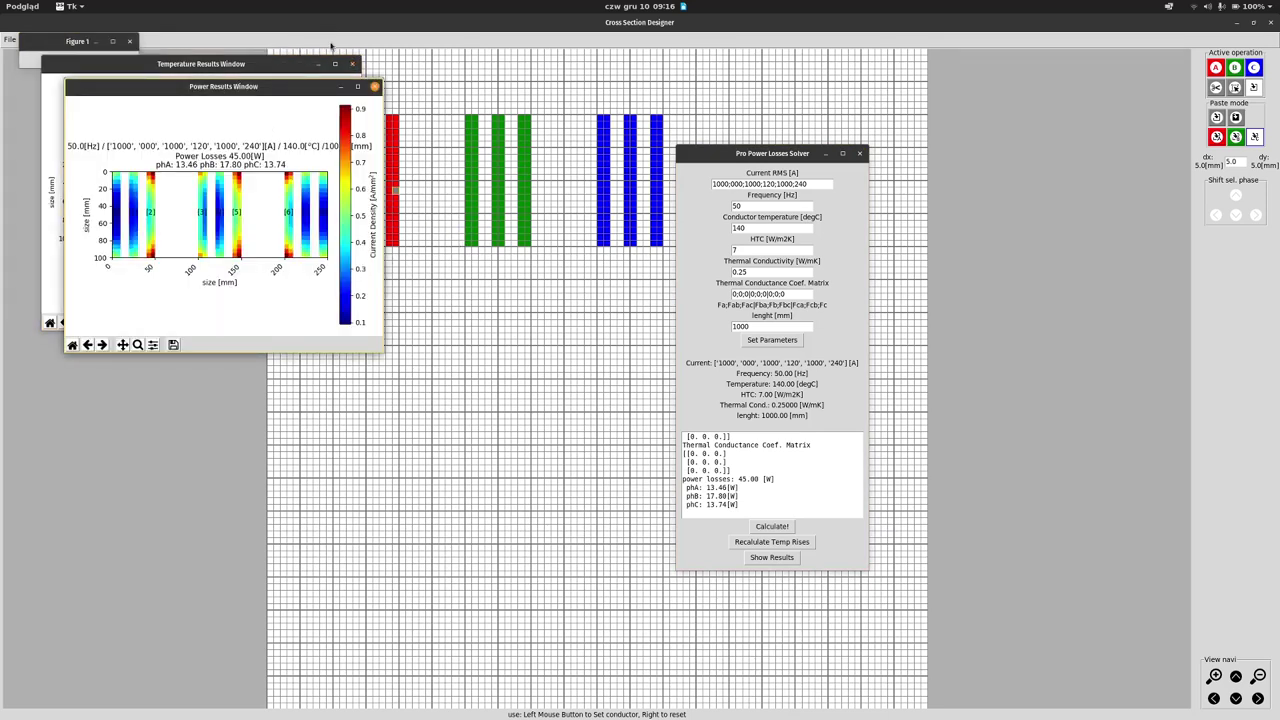
{"action": "left_click_drag", "start_coordinate": [267, 90], "coordinate": [787, 173]}
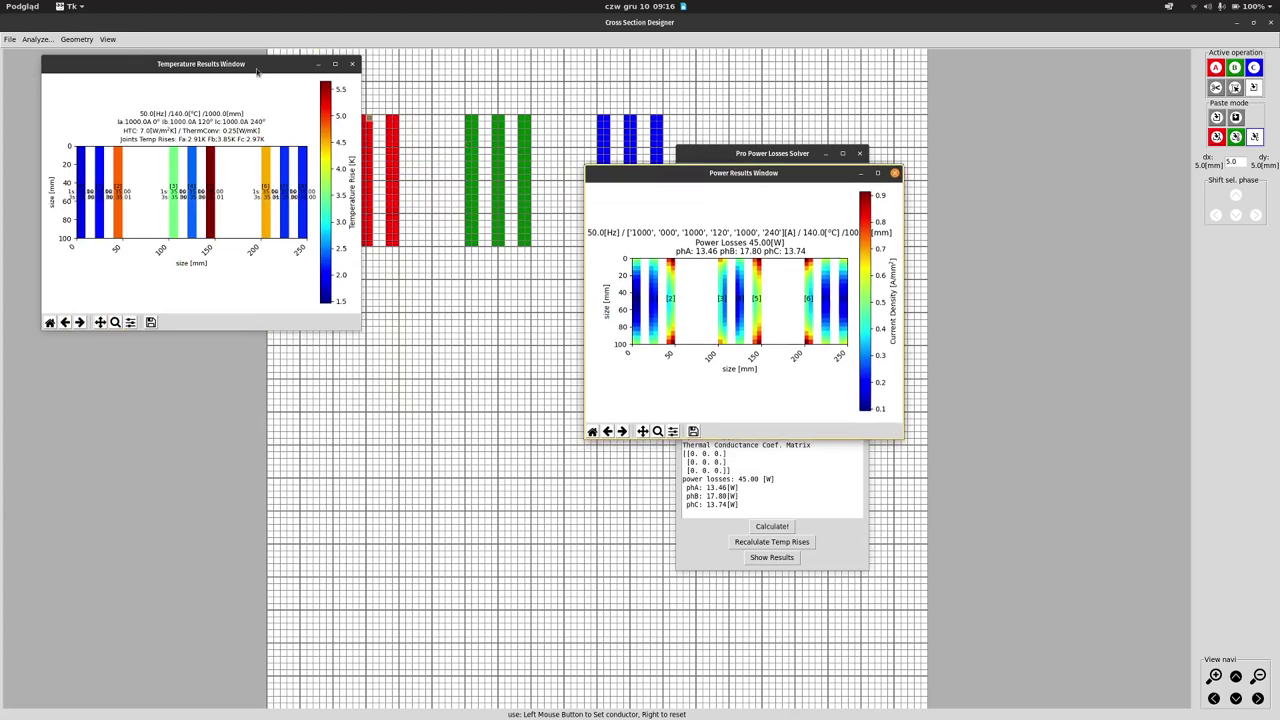
{"action": "left_click_drag", "start_coordinate": [281, 64], "coordinate": [482, 177]}
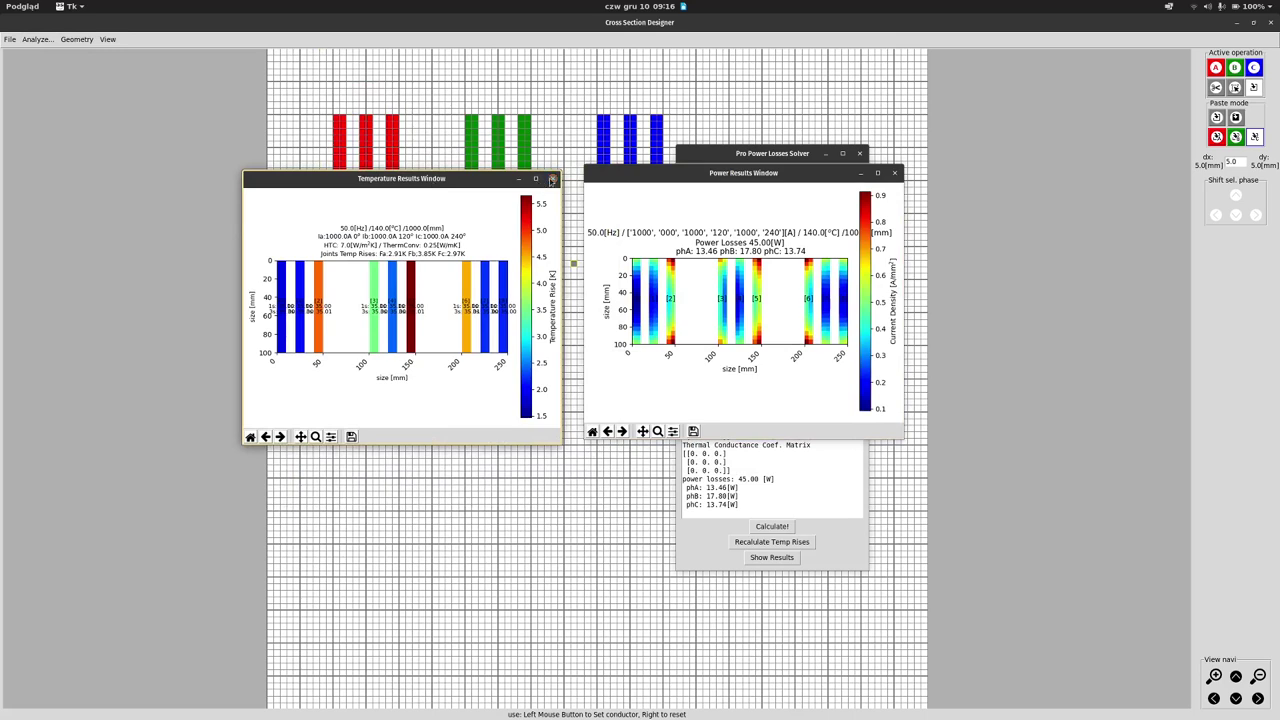
{"action": "left_click", "coordinate": [552, 178]}
{"action": "left_click_drag", "start_coordinate": [620, 178], "coordinate": [285, 113]}
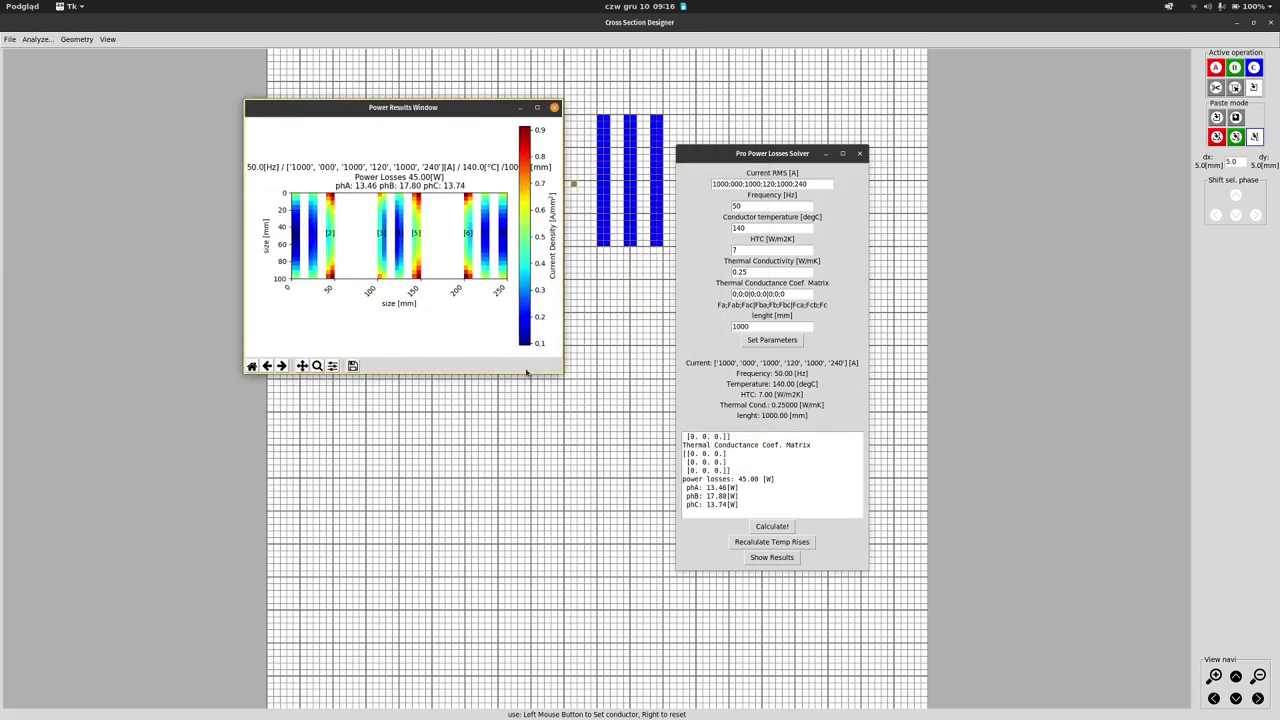
Enlarge the current density plot to show the roughly 0.9 A/mm² peaks at the bar ends
{"action": "left_click_drag", "start_coordinate": [562, 376], "coordinate": [984, 620]}
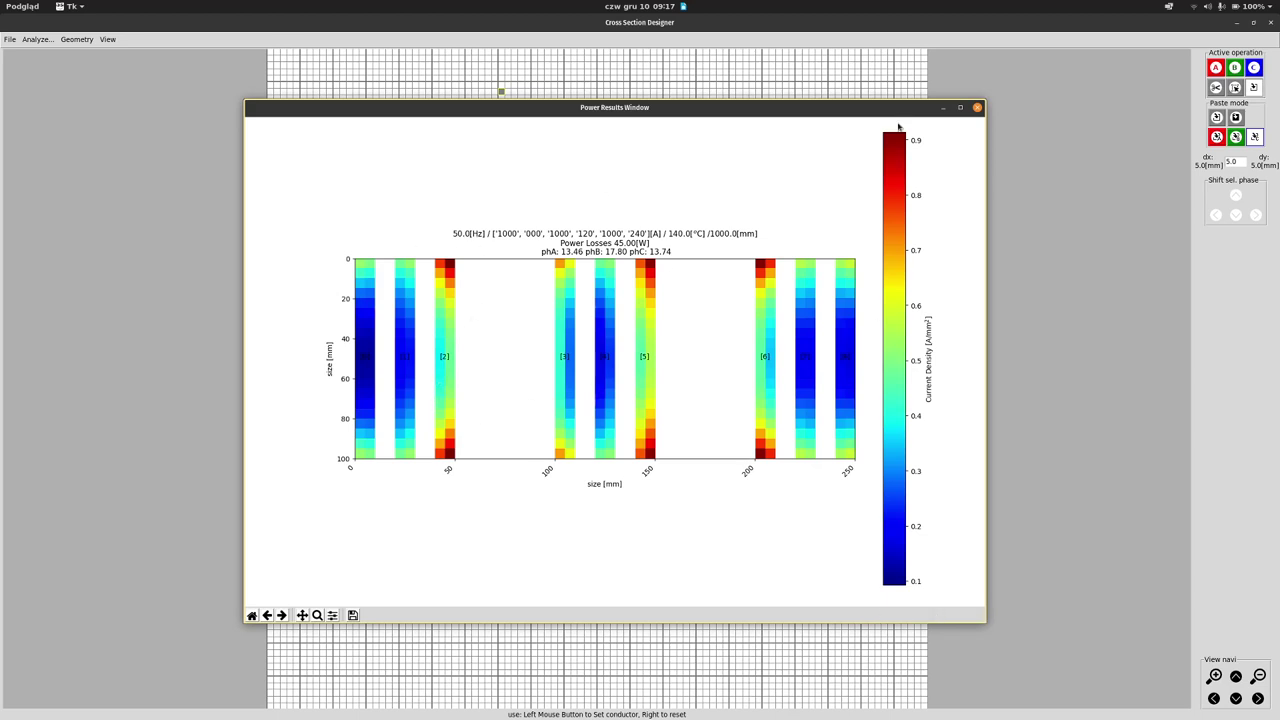
Close the current density plot and the Pro Power Losses Solver window
{"action": "left_click", "coordinate": [978, 108]}
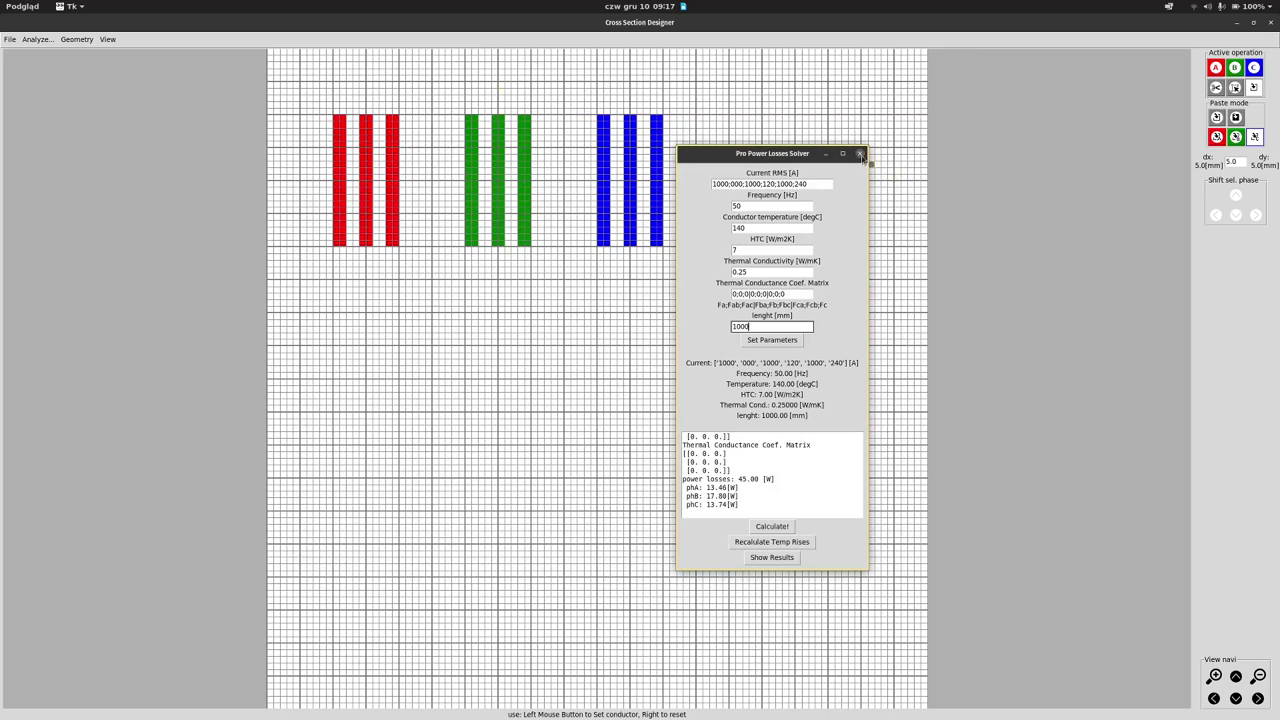
{"action": "left_click", "coordinate": [860, 154]}
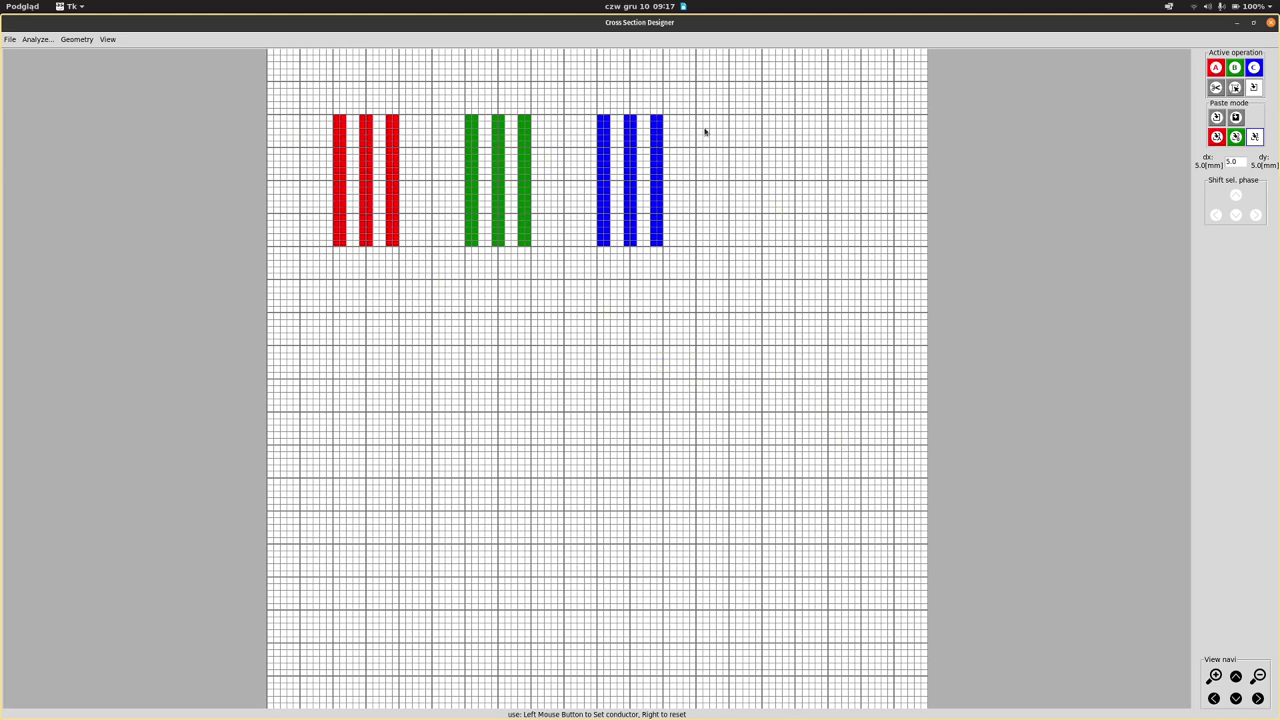
Subdivide the grid from 5.0 mm to 2.5 mm cells and zoom in and out to check
{"action": "left_click", "coordinate": [77, 40]}
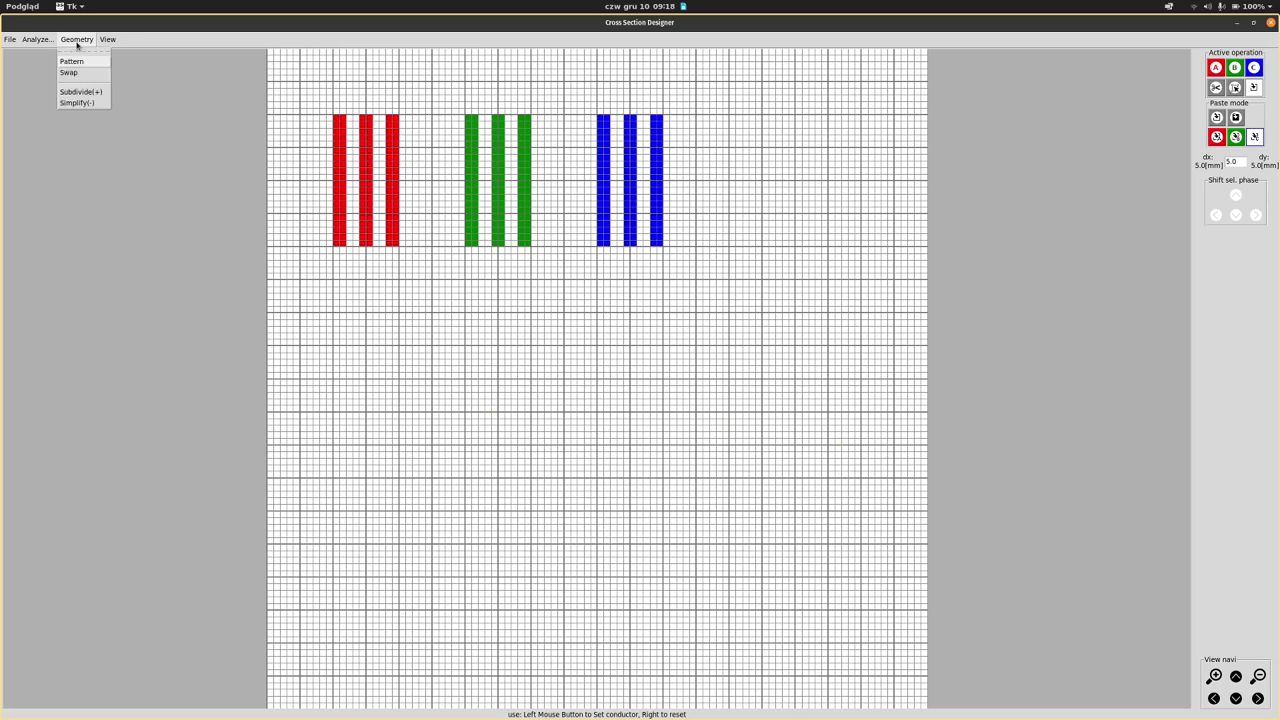
{"action": "left_click", "coordinate": [80, 92]}
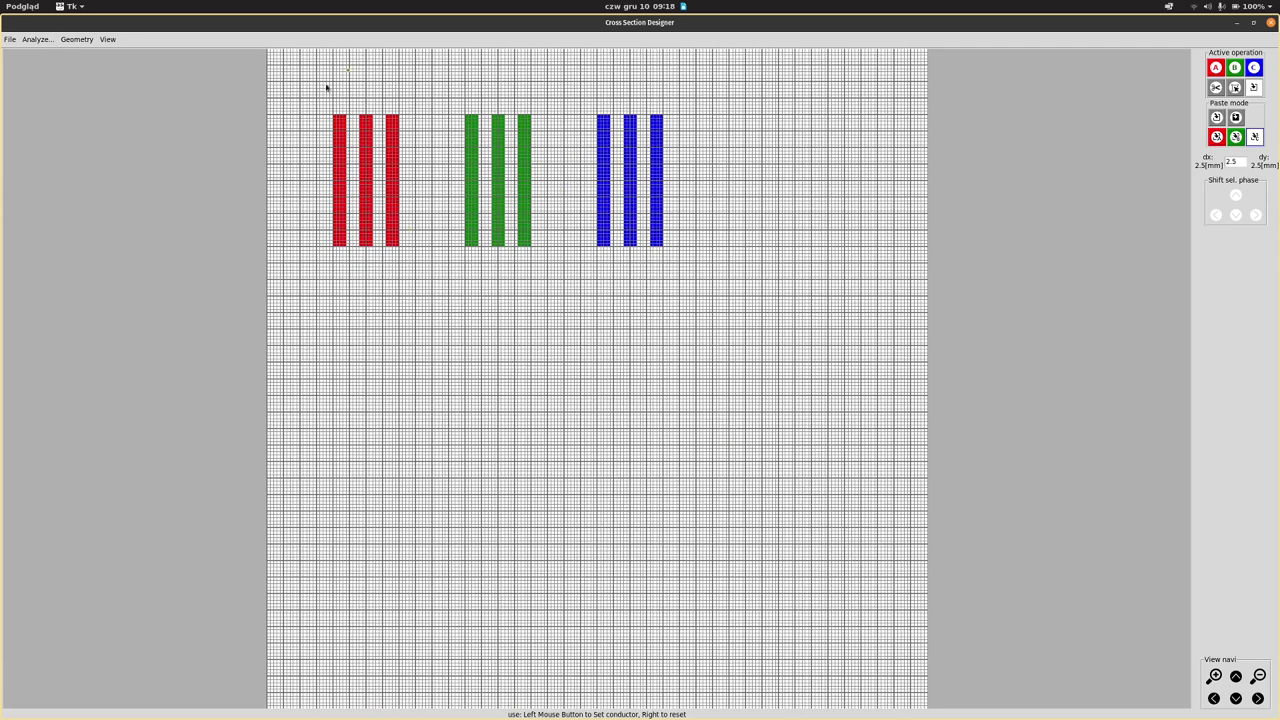
{"action": "left_click", "coordinate": [1214, 676]}
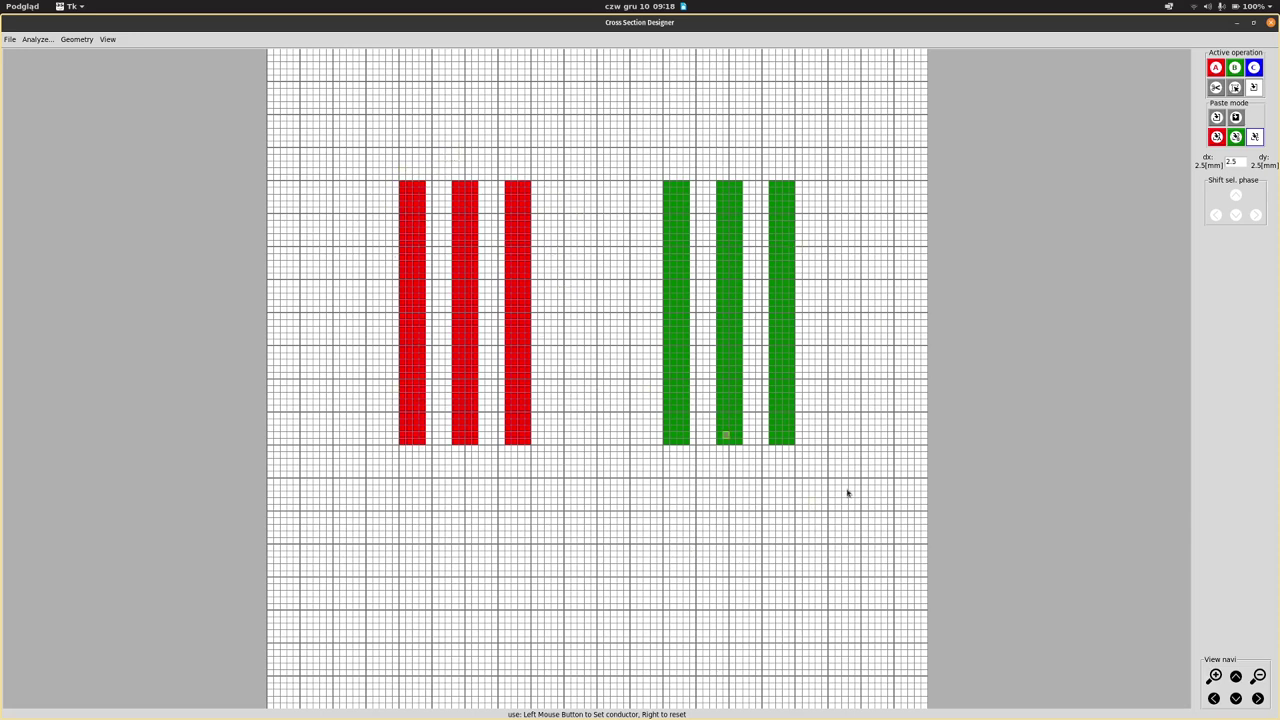
{"action": "left_click", "coordinate": [1258, 678]}
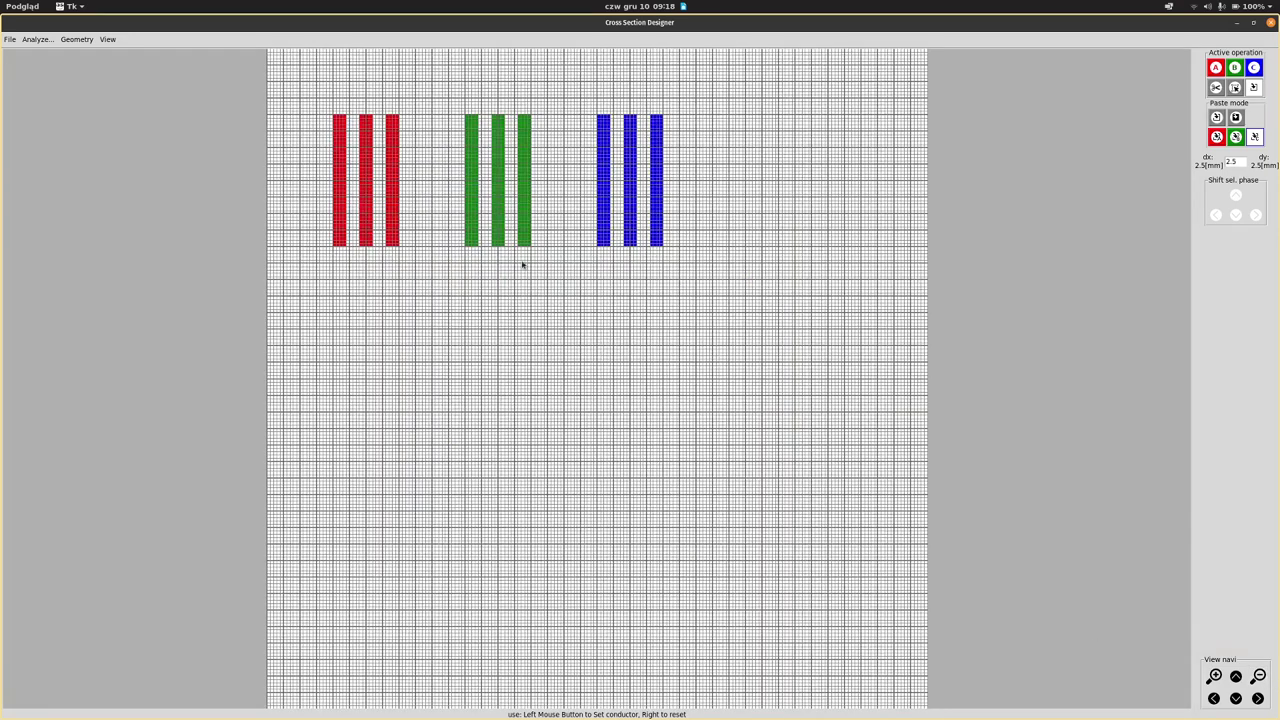
{"action": "left_click", "coordinate": [75, 39]}
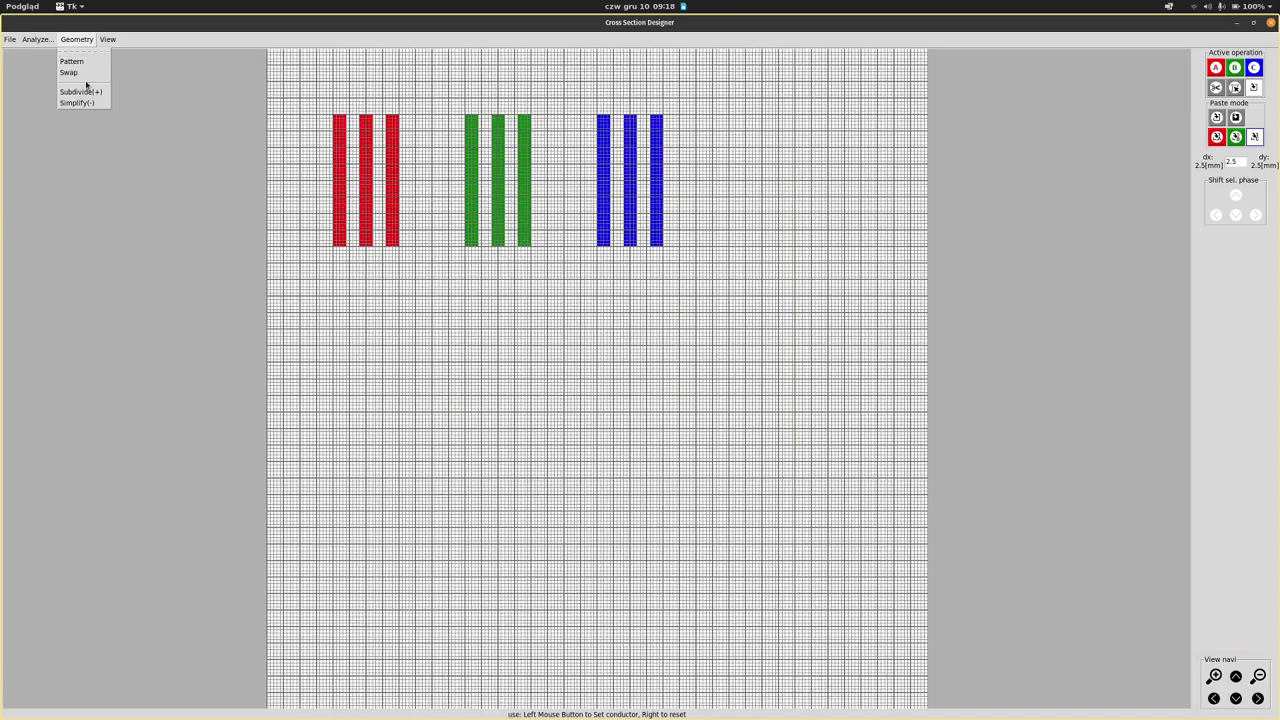
{"action": "mouse_move", "coordinate": [42, 40]}
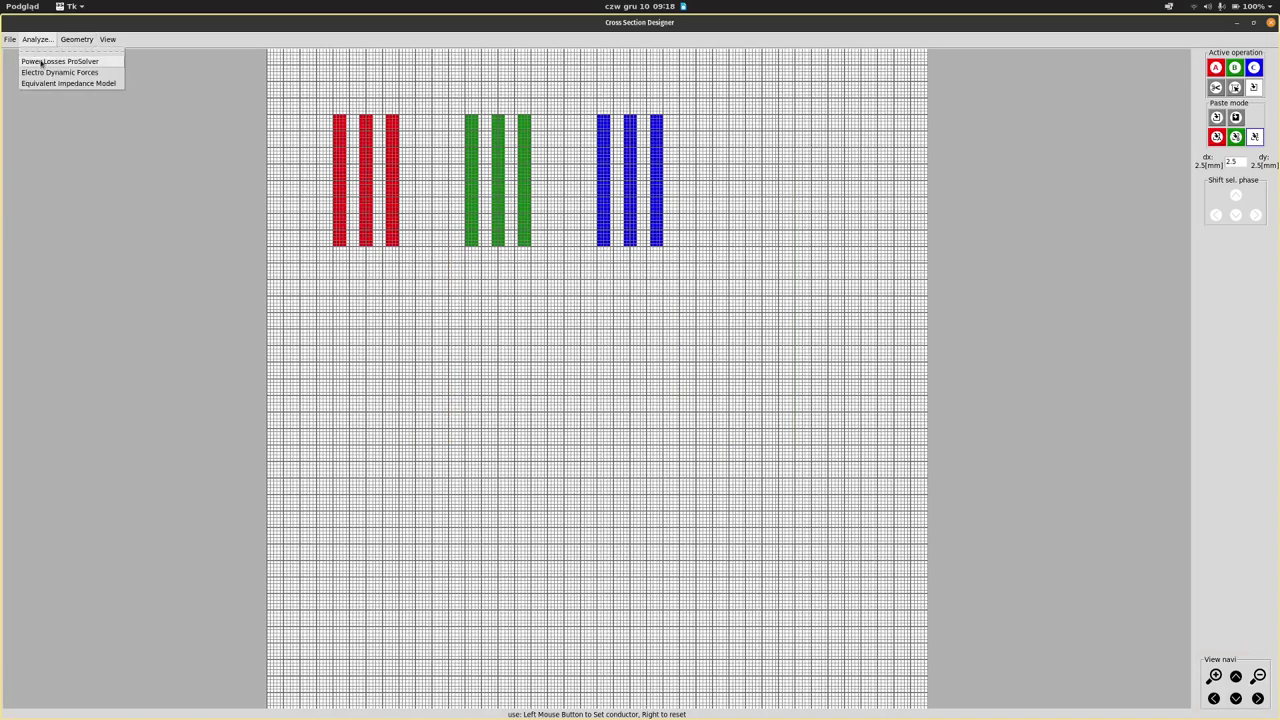
Reopen the Power Losses ProSolver at 1000 A, 50 Hz, 140 °C and rerun the calculation
{"action": "left_click", "coordinate": [42, 62]}
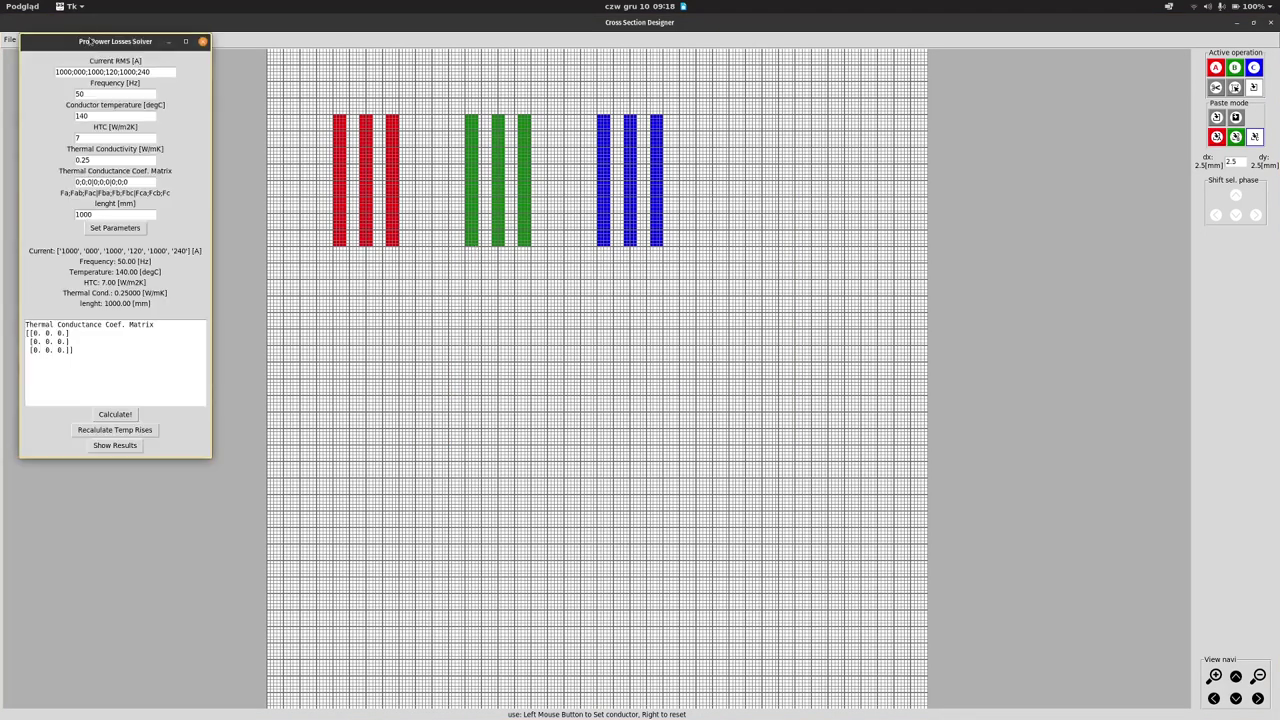
{"action": "left_click_drag", "start_coordinate": [62, 44], "coordinate": [593, 156]}
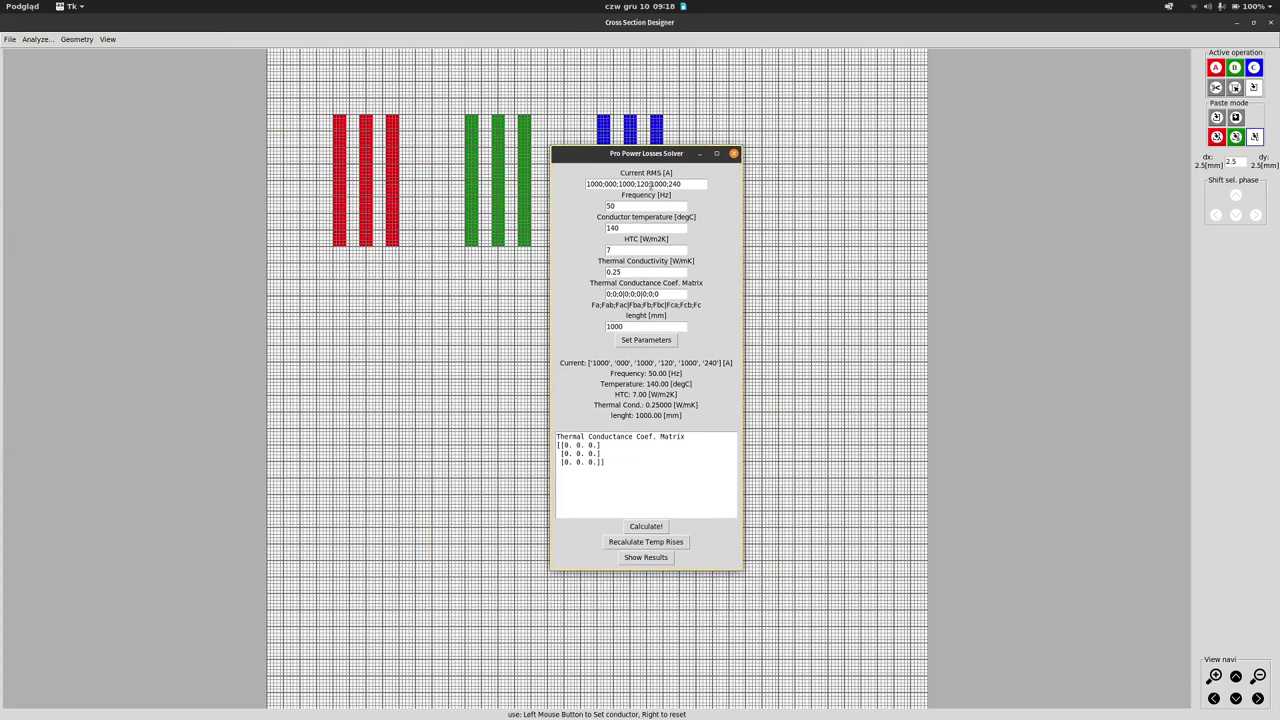
{"action": "left_click", "coordinate": [656, 527]}
{"action": "mouse_move", "coordinate": [624, 712]}
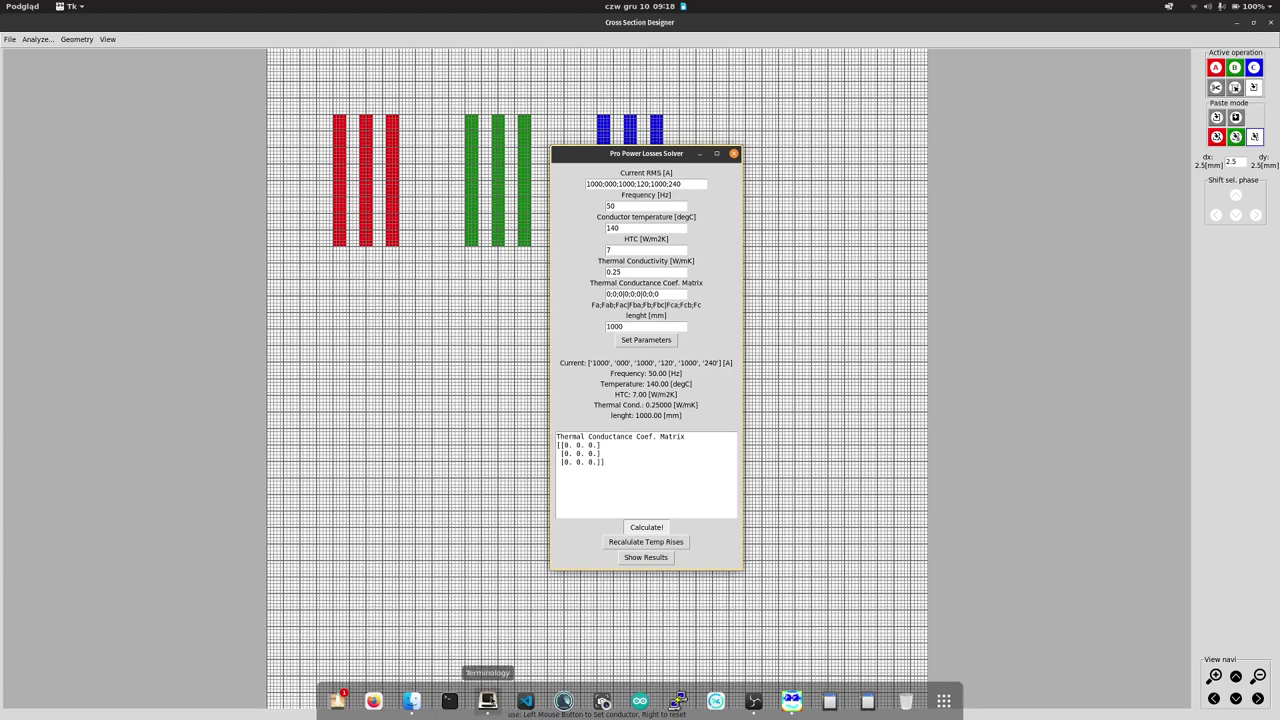
Bring the Terminology terminal forward and move it down-left, clear of the conductor bars
{"action": "left_click", "coordinate": [487, 700]}
{"action": "left_click_drag", "start_coordinate": [496, 79], "coordinate": [376, 326]}
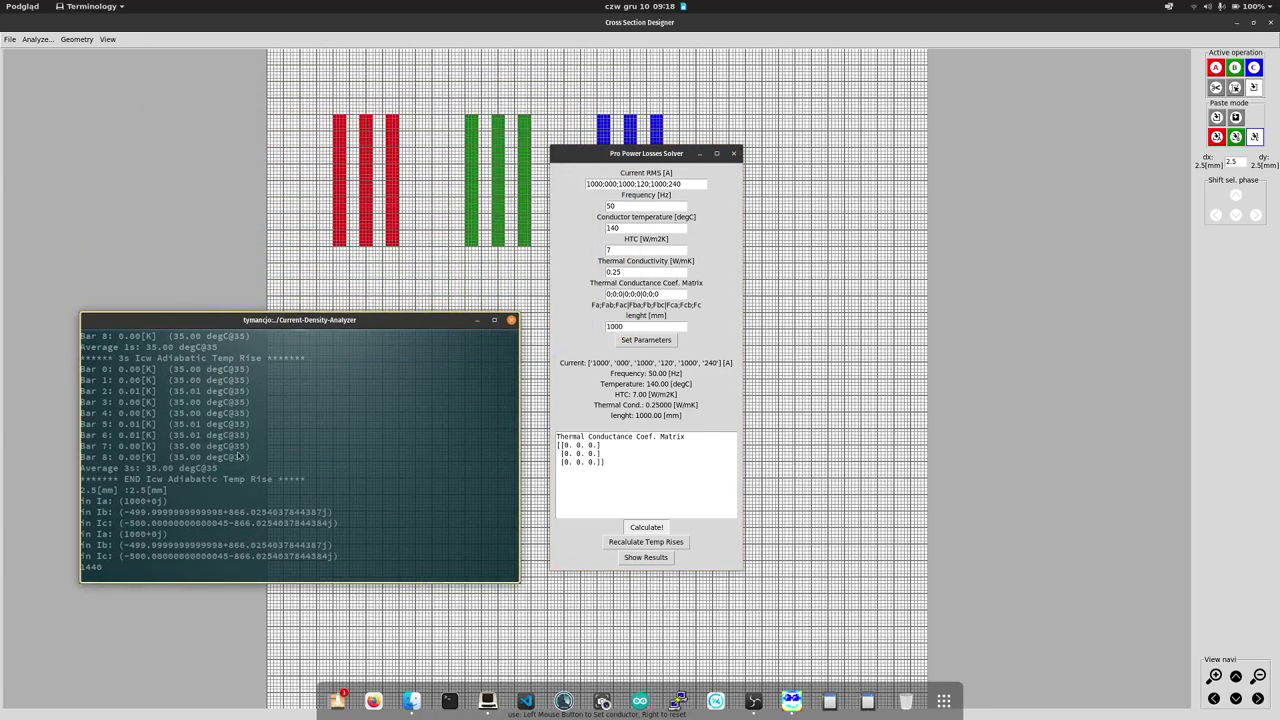
{"action": "scroll", "coordinate": [260, 428], "scroll_direction": "up", "scroll_amount": 3}
{"action": "scroll", "coordinate": [260, 428], "scroll_direction": "down", "scroll_amount": 3}
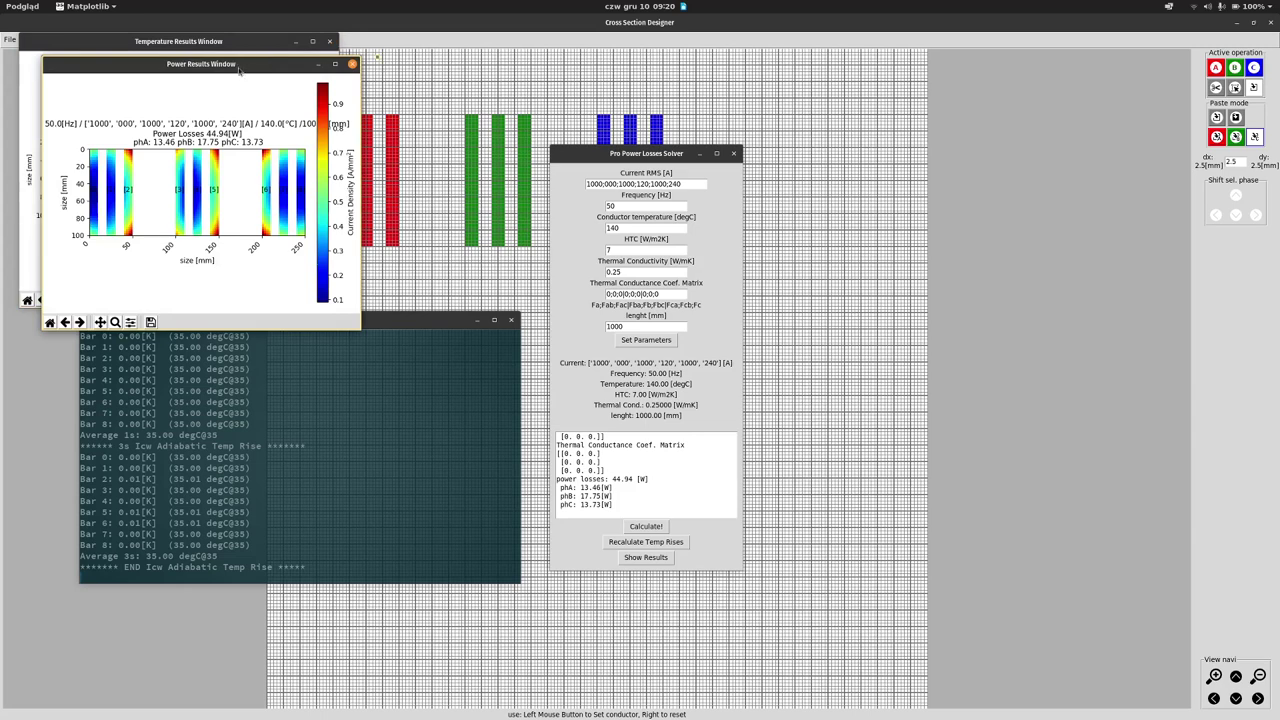
Close the temperature rise plot, then reposition and enlarge the 44.94 W current density plot
{"action": "left_click_drag", "start_coordinate": [240, 67], "coordinate": [694, 211]}
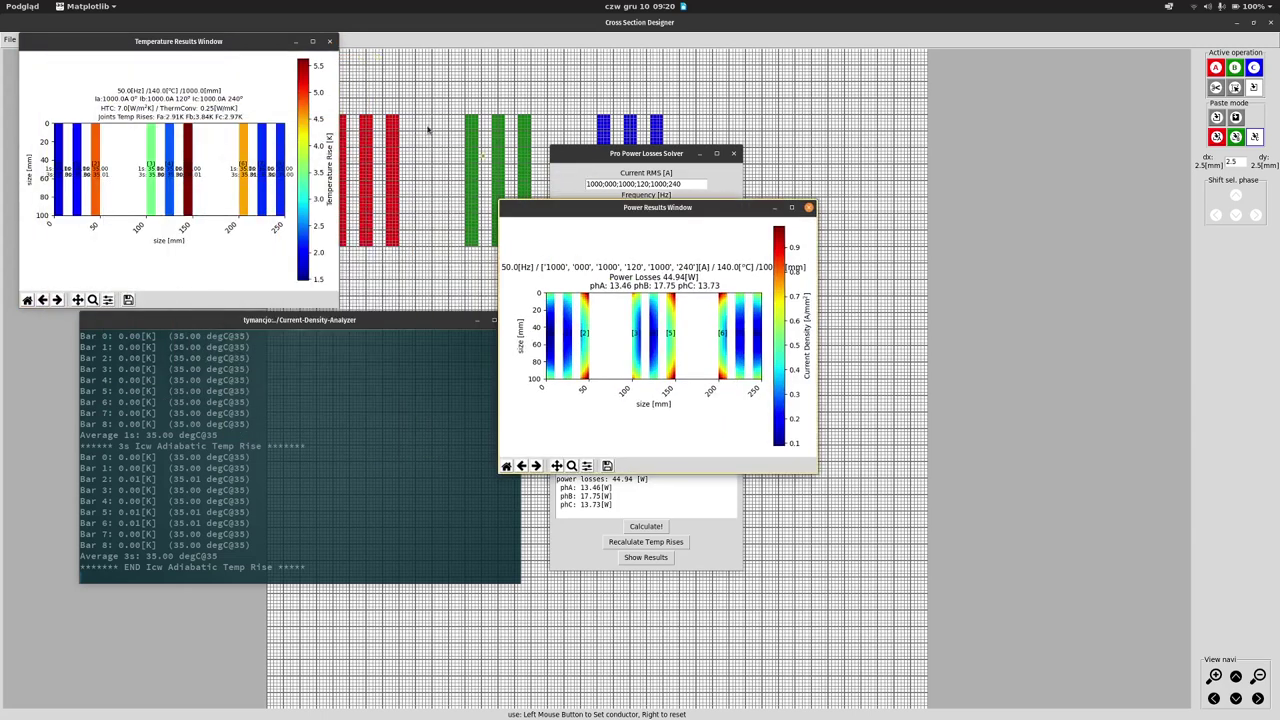
{"action": "left_click", "coordinate": [330, 42]}
{"action": "left_click_drag", "start_coordinate": [576, 209], "coordinate": [339, 140]}
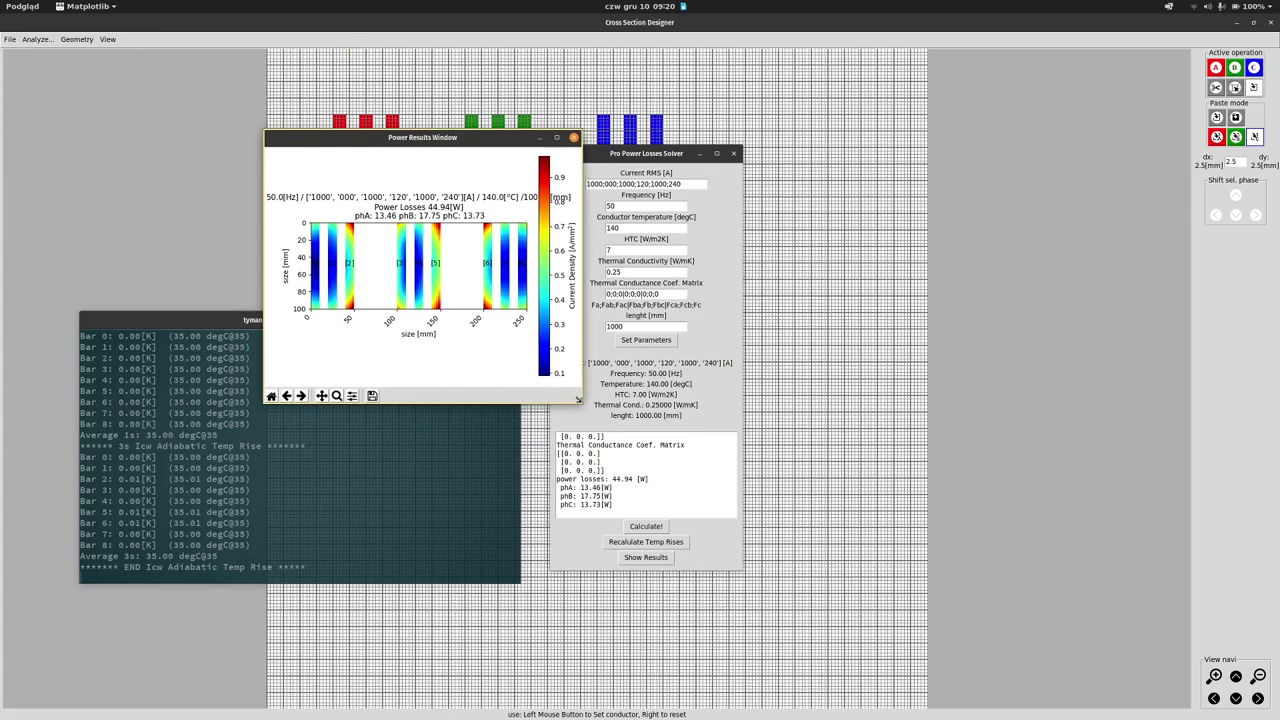
{"action": "left_click_drag", "start_coordinate": [582, 404], "coordinate": [1045, 636]}
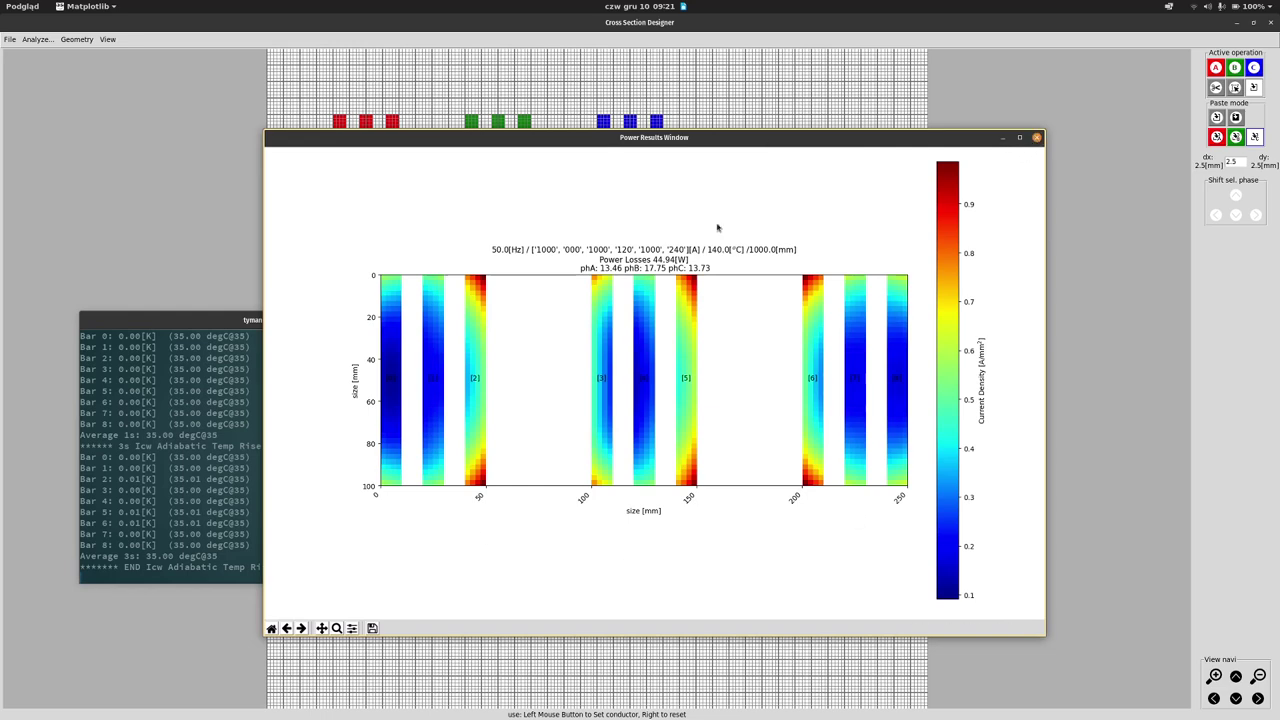
Close the current density plot, minimize the terminal, and select the power losses lines in the solver
{"action": "left_click", "coordinate": [1037, 138]}
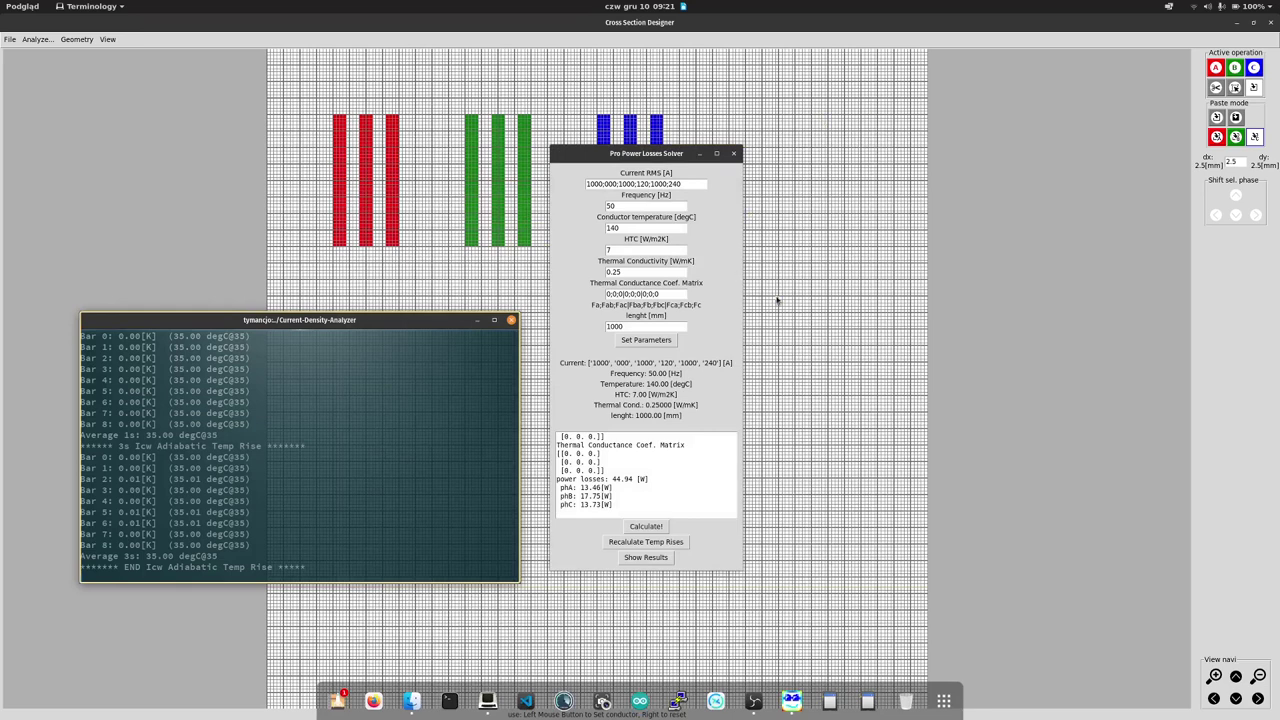
{"action": "left_click_drag", "start_coordinate": [658, 157], "coordinate": [683, 164]}
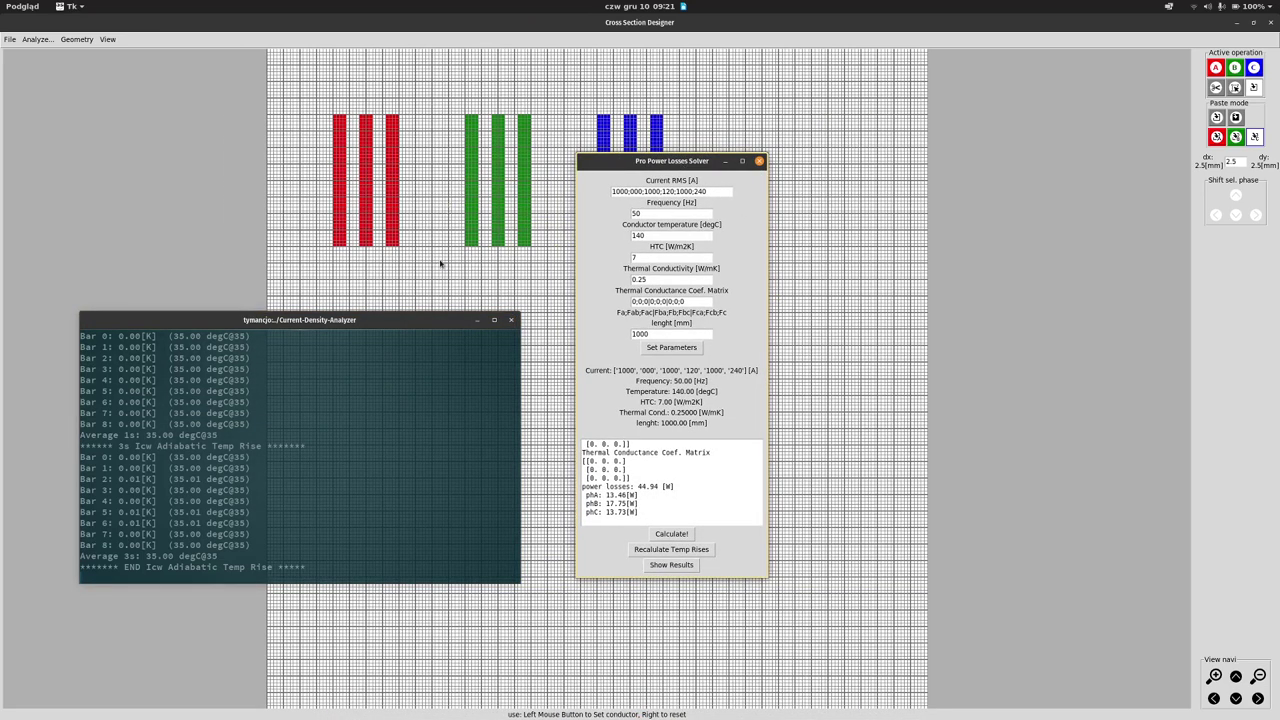
{"action": "left_click", "coordinate": [477, 320]}
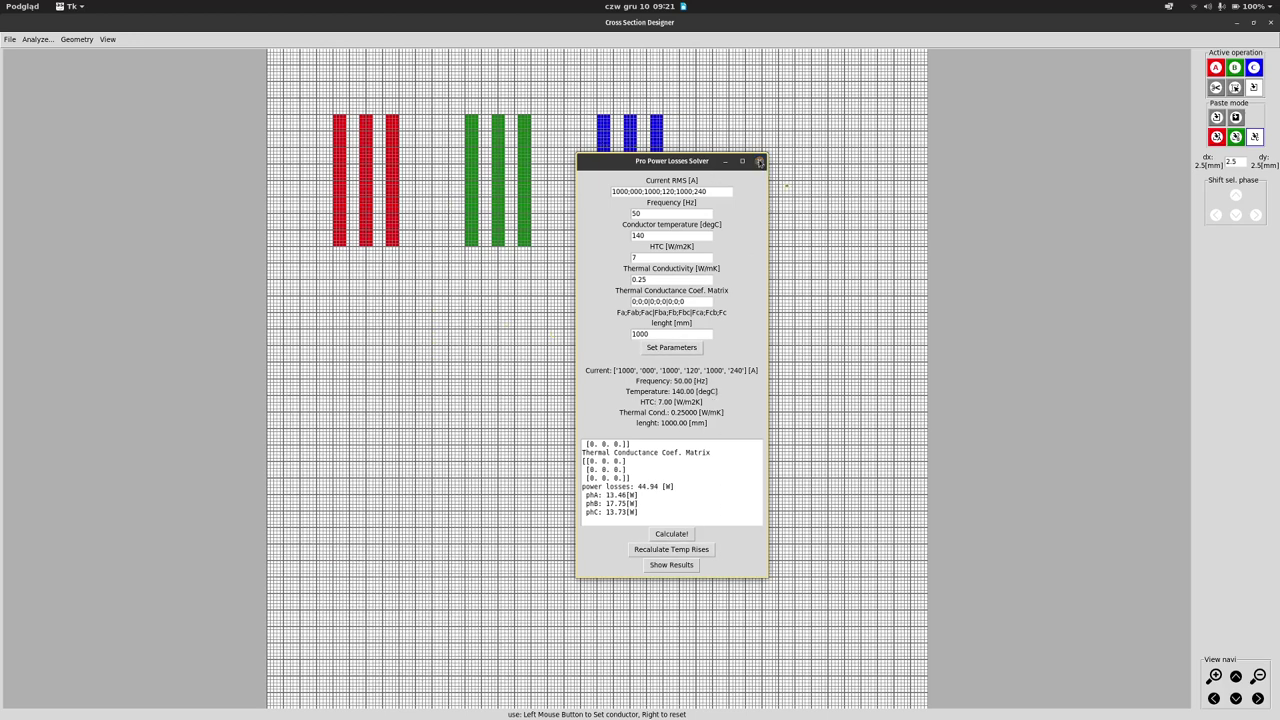
{"action": "left_click_drag", "start_coordinate": [638, 513], "coordinate": [583, 487]}
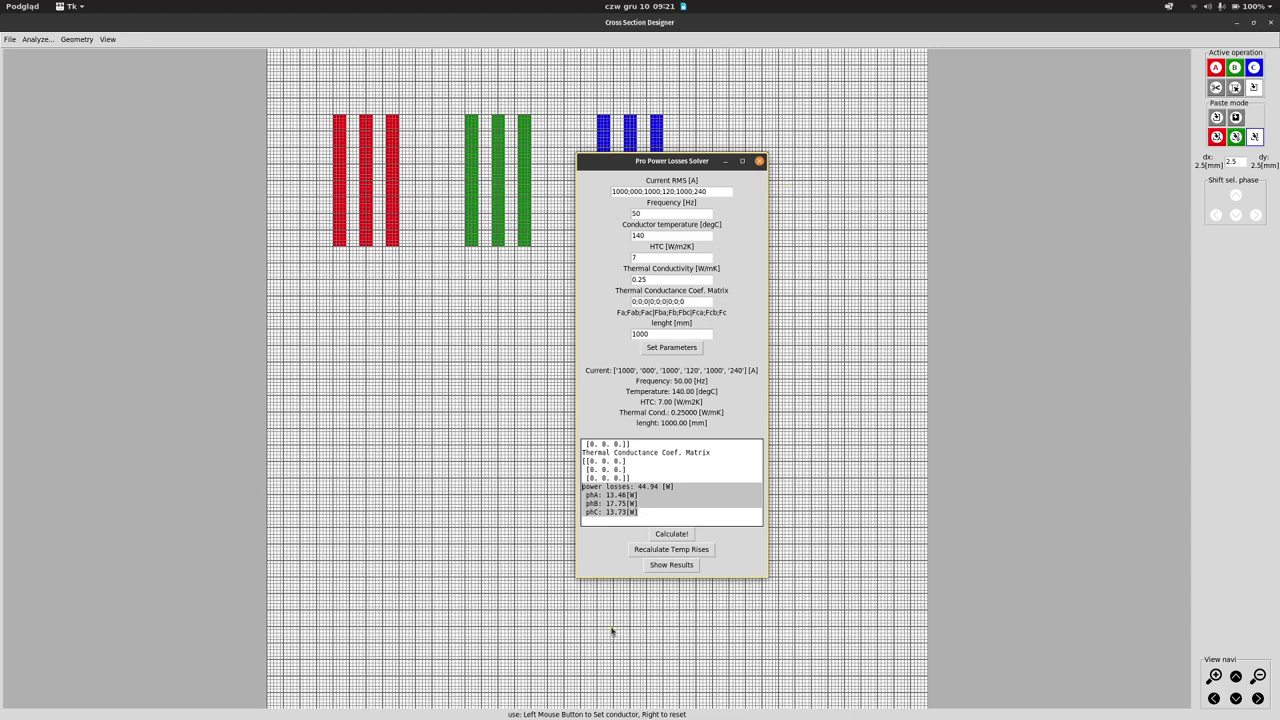
Show the result plots again, then close both the temperature and current density plots
{"action": "mouse_move", "coordinate": [626, 712]}
{"action": "left_click", "coordinate": [677, 566]}
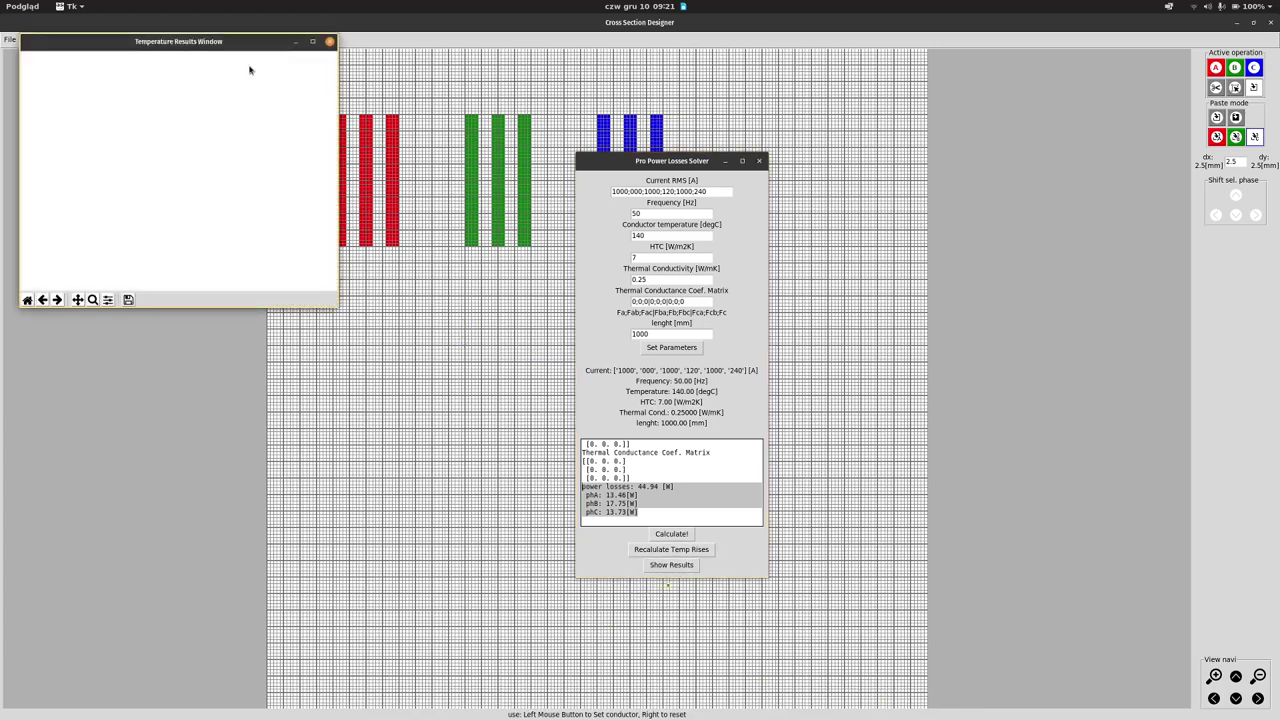
{"action": "left_click_drag", "start_coordinate": [243, 70], "coordinate": [628, 257]}
{"action": "left_click", "coordinate": [329, 41]}
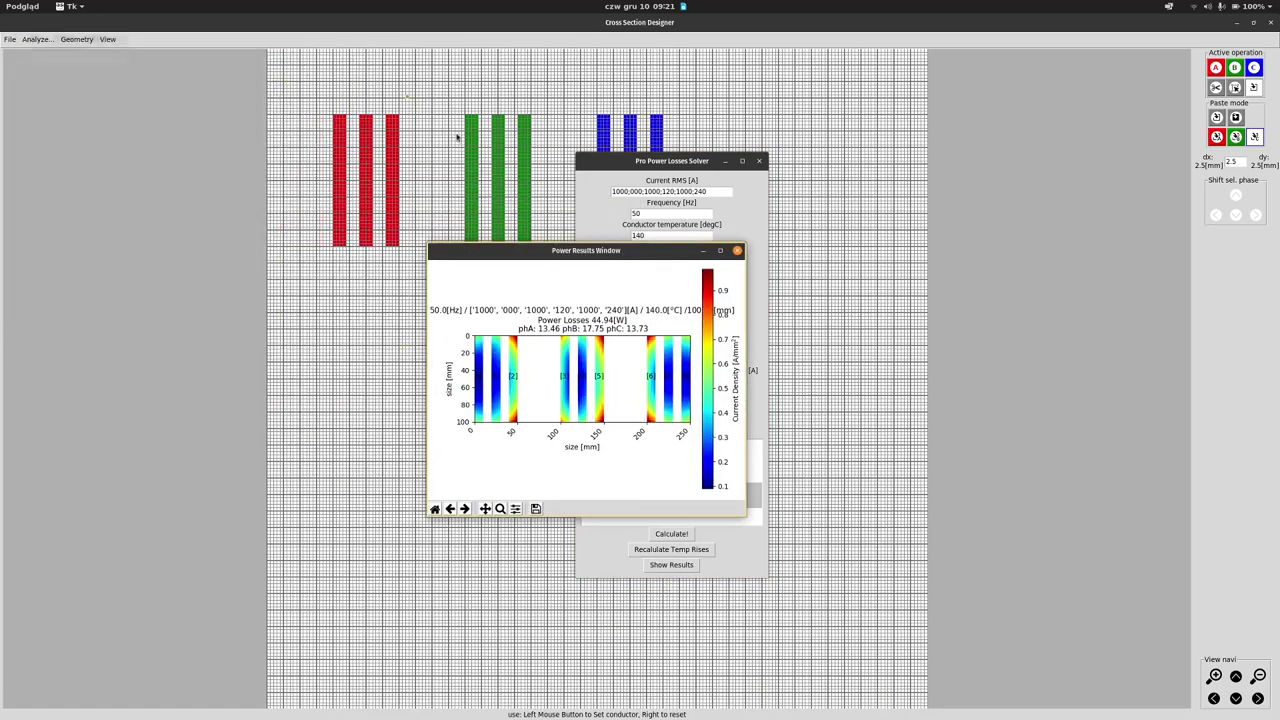
{"action": "left_click", "coordinate": [738, 251]}
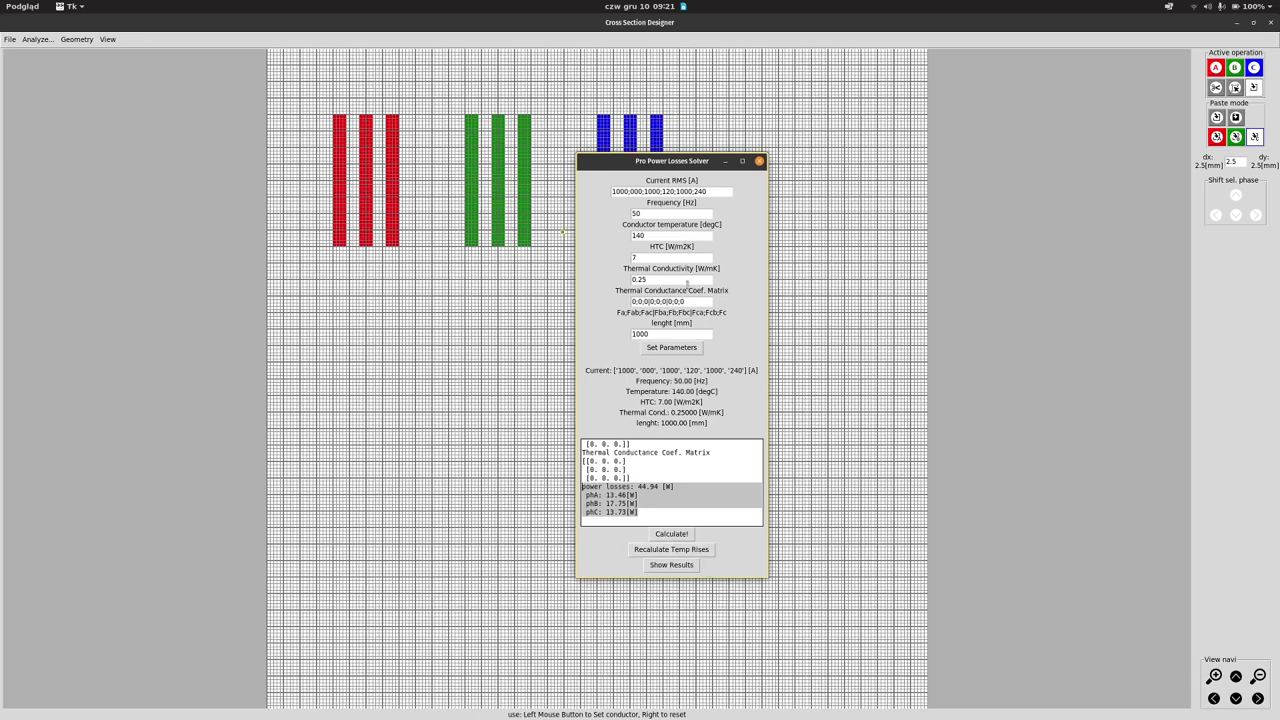
Recalculate temperature rises and enlarge the temperature plot showing joints Fa 2.91, Fb 3.84, Fc 2.97 K
{"action": "left_click", "coordinate": [700, 551]}
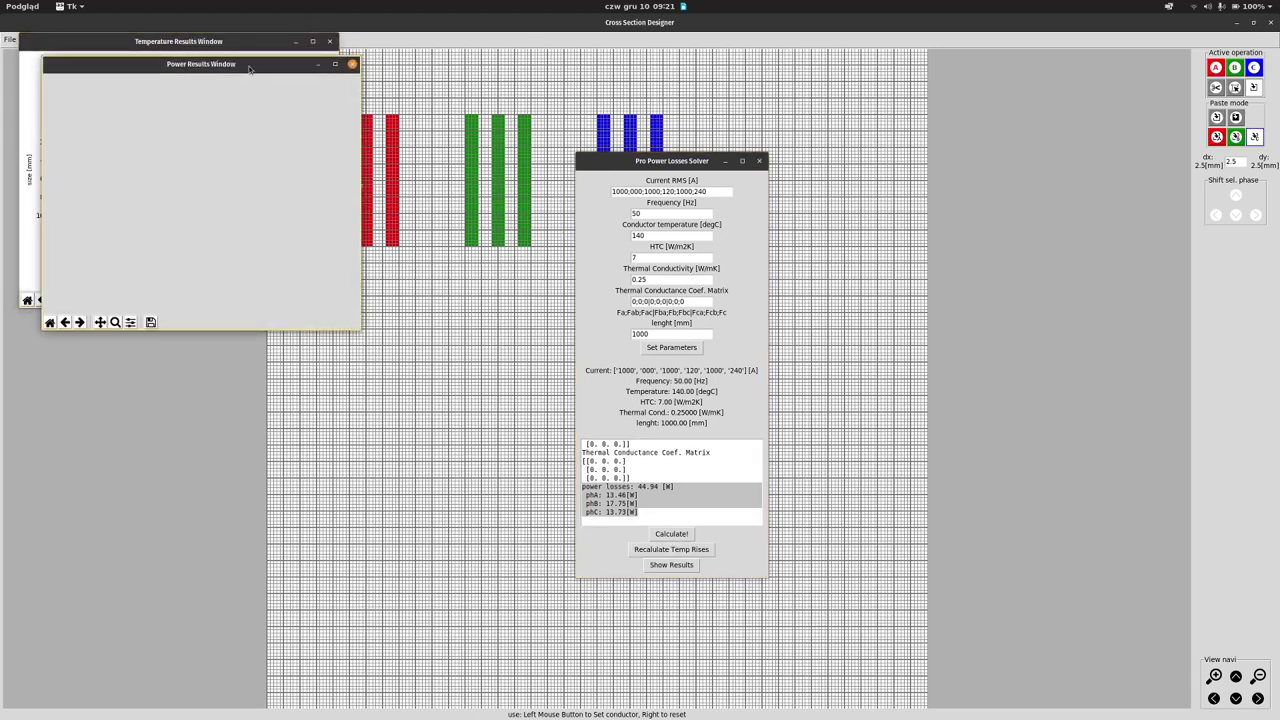
{"action": "left_click_drag", "start_coordinate": [250, 68], "coordinate": [427, 224]}
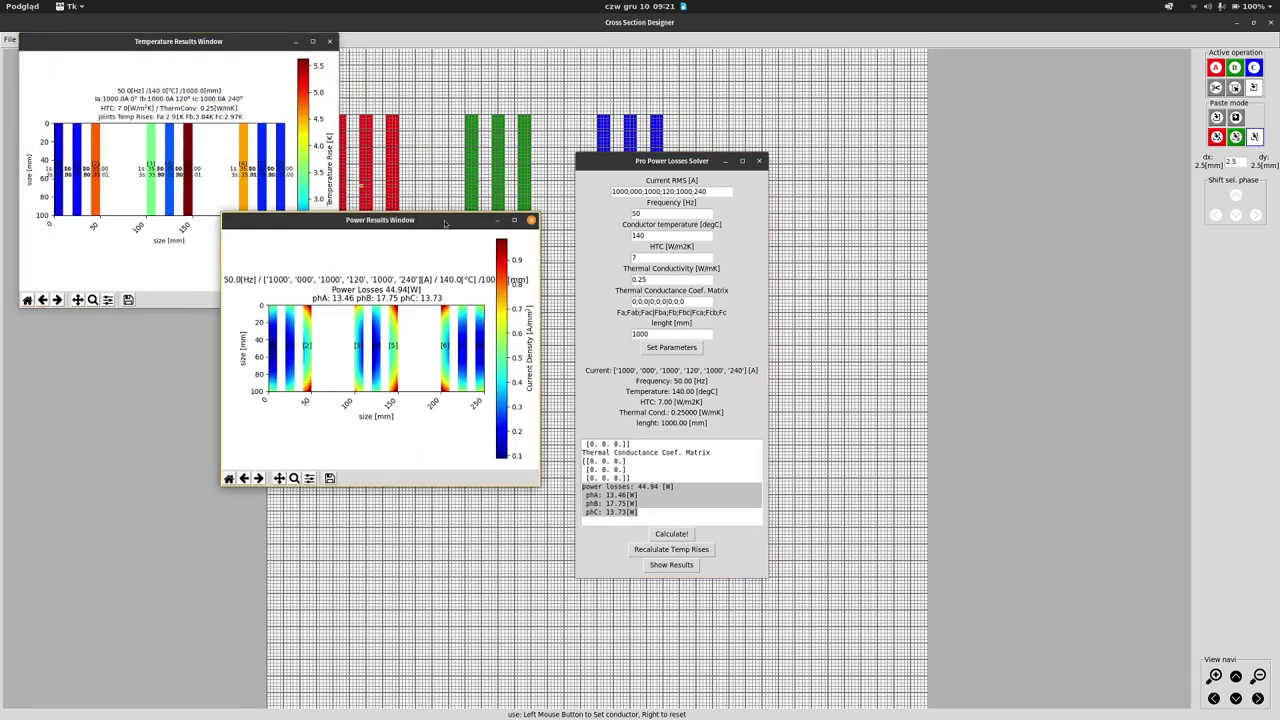
{"action": "left_click", "coordinate": [531, 227]}
{"action": "left_click_drag", "start_coordinate": [251, 41], "coordinate": [399, 154]}
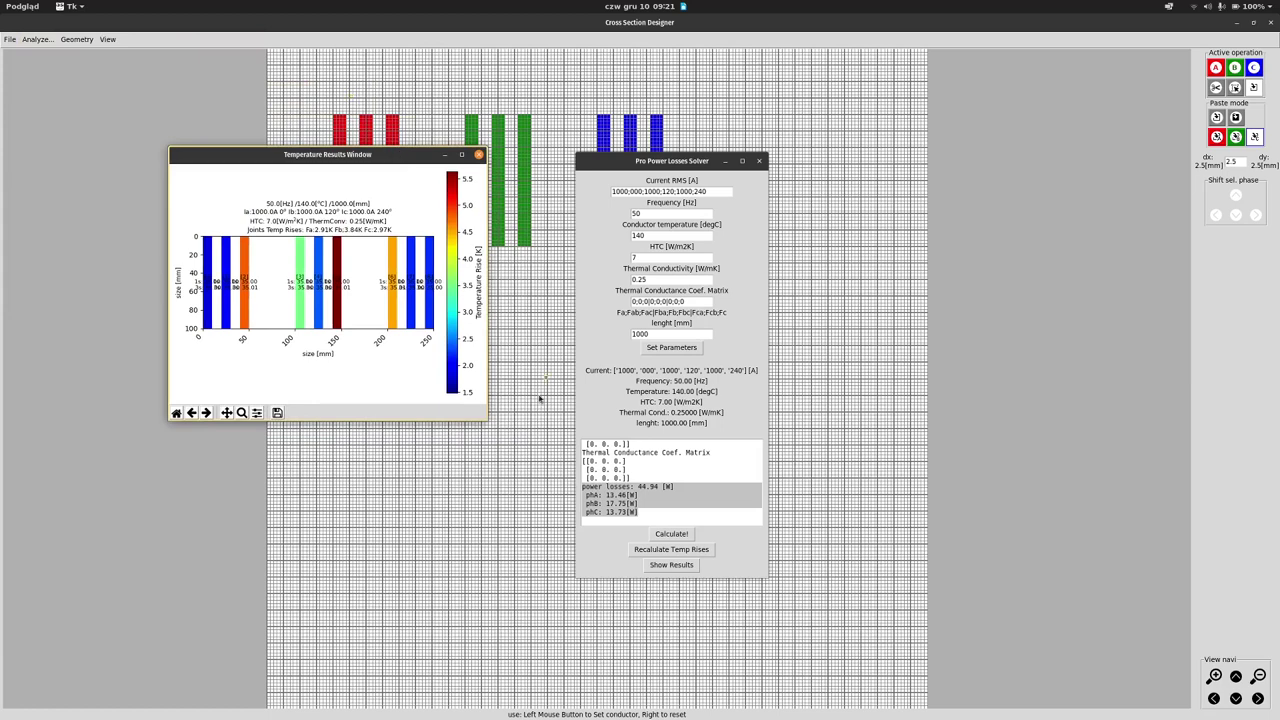
{"action": "left_click_drag", "start_coordinate": [482, 420], "coordinate": [766, 600]}
Move the temperature plot left and the solver right, then select the HTC and Thermal Conductivity fields
{"action": "left_click_drag", "start_coordinate": [617, 152], "coordinate": [485, 161]}
{"action": "left_click_drag", "start_coordinate": [666, 164], "coordinate": [848, 221]}
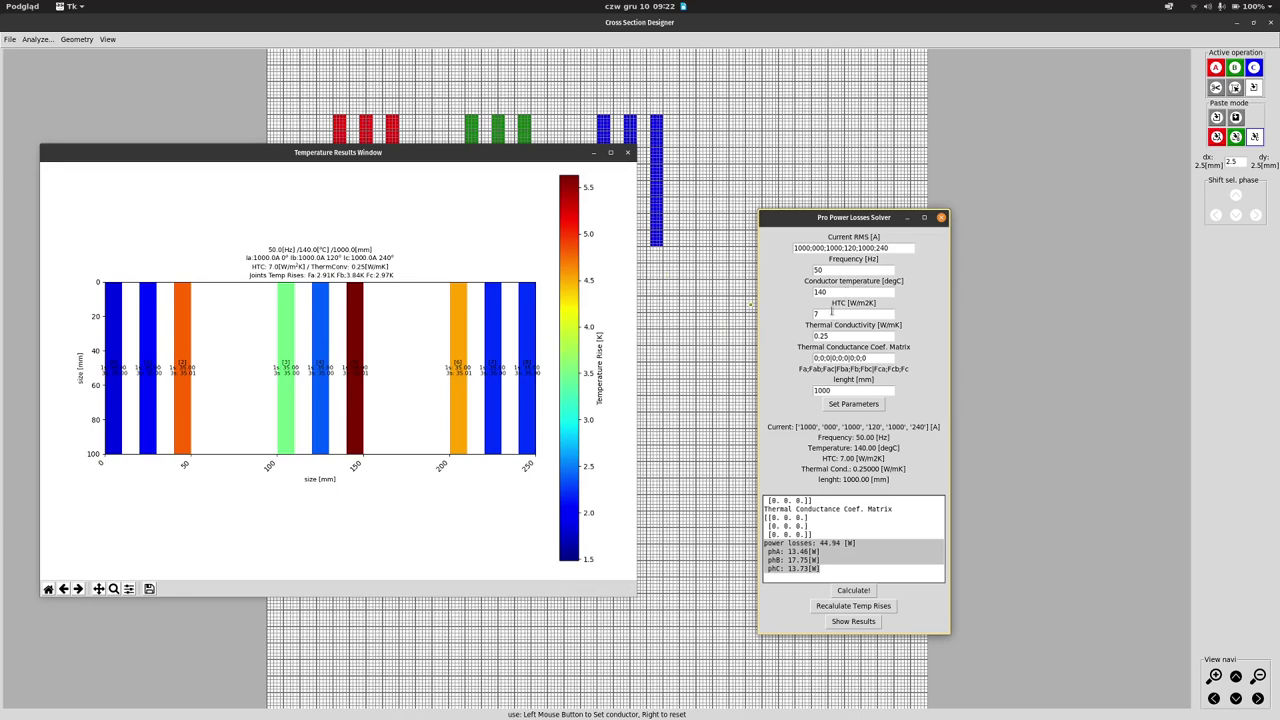
{"action": "left_click", "coordinate": [815, 312]}
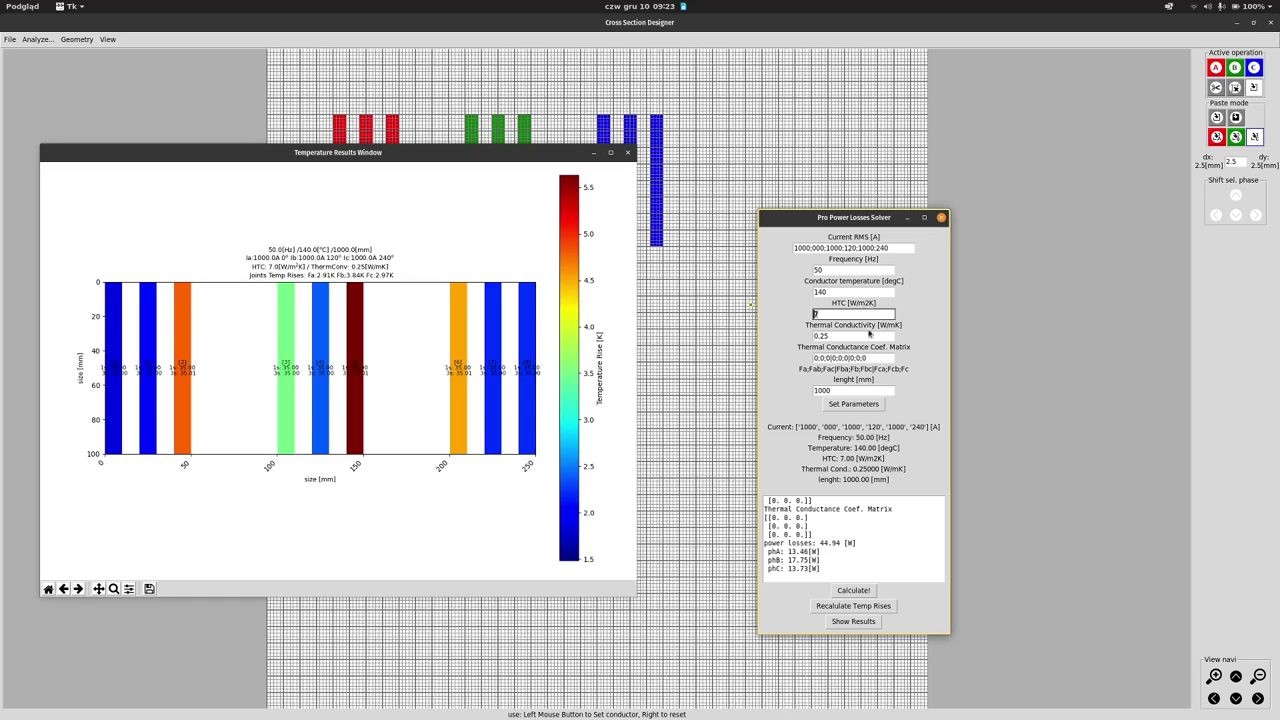
{"action": "left_click", "coordinate": [867, 333]}
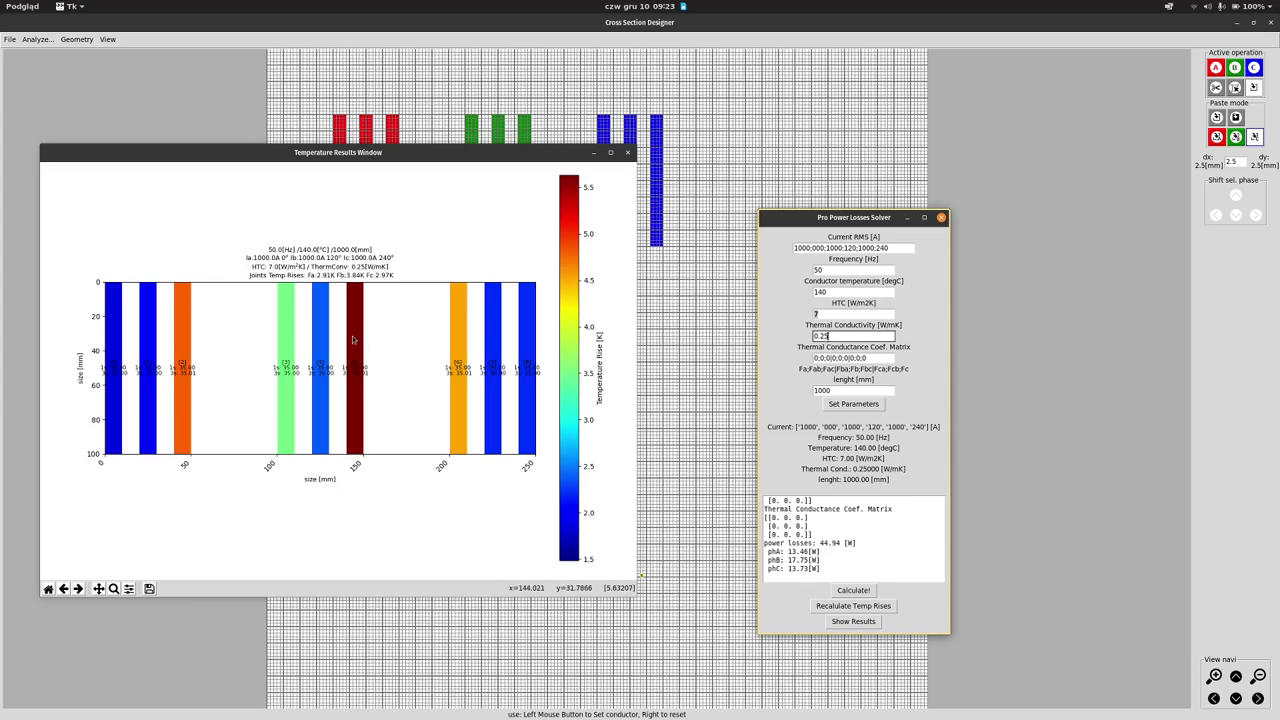
Lower the heat transfer coefficient from 7 to 1 W/m²K and recalculate the temperature rises
{"action": "left_click", "coordinate": [628, 153]}
{"action": "left_click", "coordinate": [847, 315]}
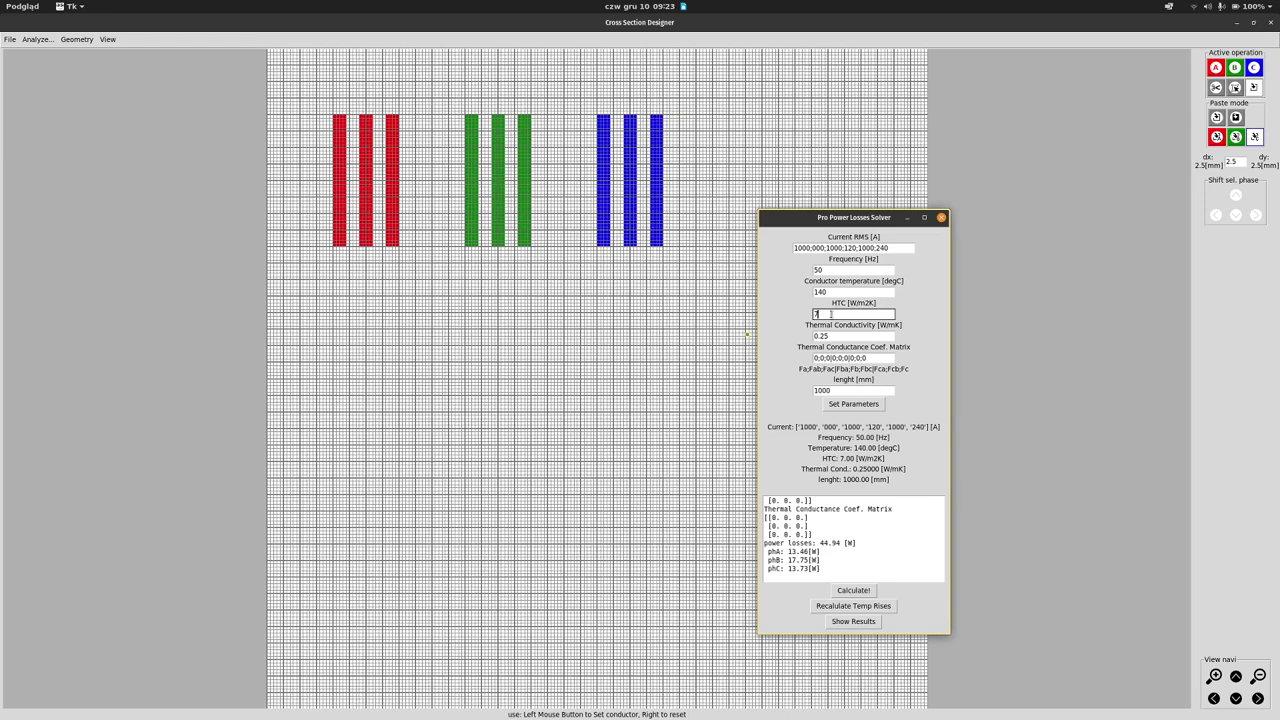
{"action": "left_click_drag", "start_coordinate": [831, 314], "coordinate": [805, 307]}
{"action": "left_click", "coordinate": [854, 405]}
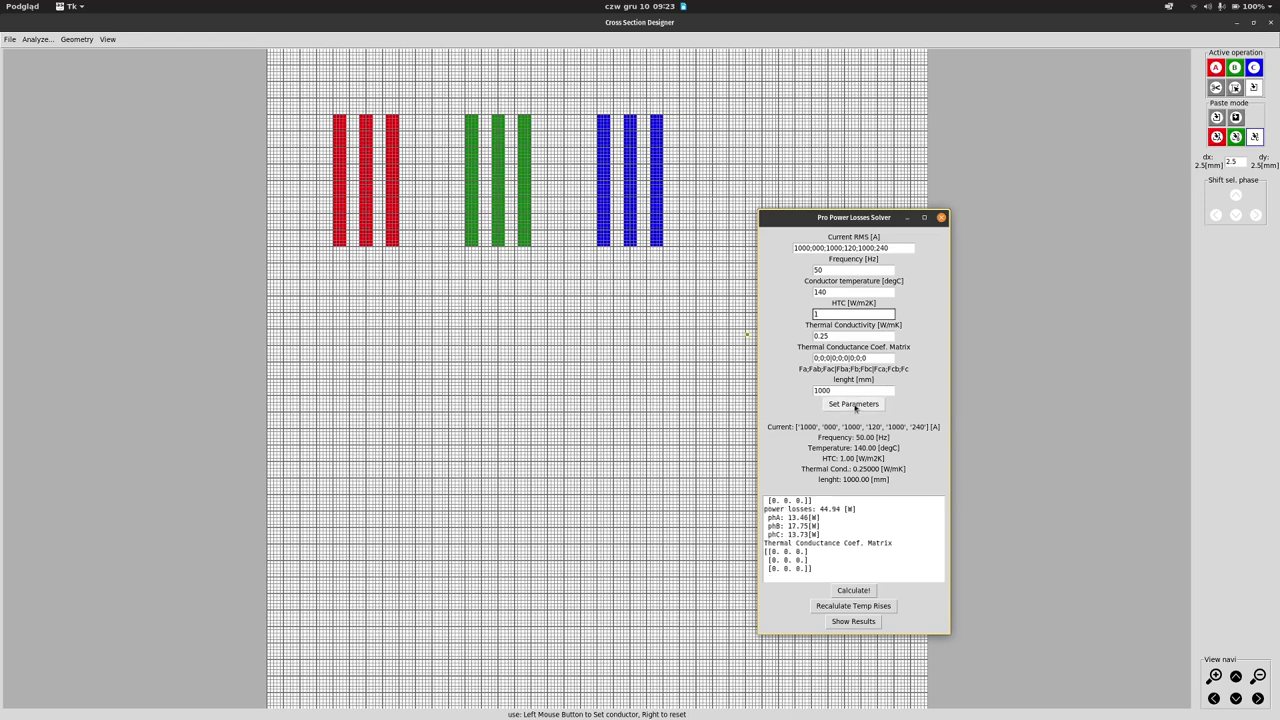
{"action": "left_click", "coordinate": [884, 607]}
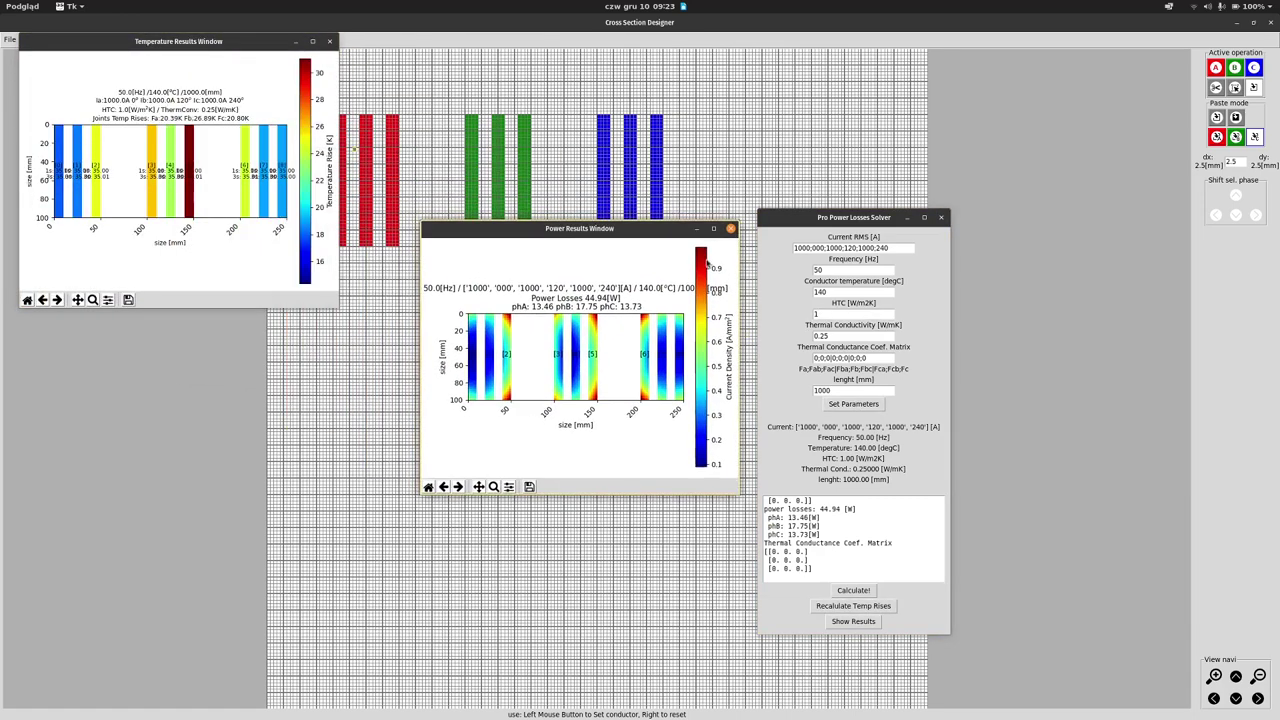
Enlarge the temperature rise plot showing joint rises Fa 20.39, Fb 26.89, Fc 20.80 K
{"action": "left_click", "coordinate": [731, 229]}
{"action": "left_click_drag", "start_coordinate": [237, 44], "coordinate": [400, 156]}
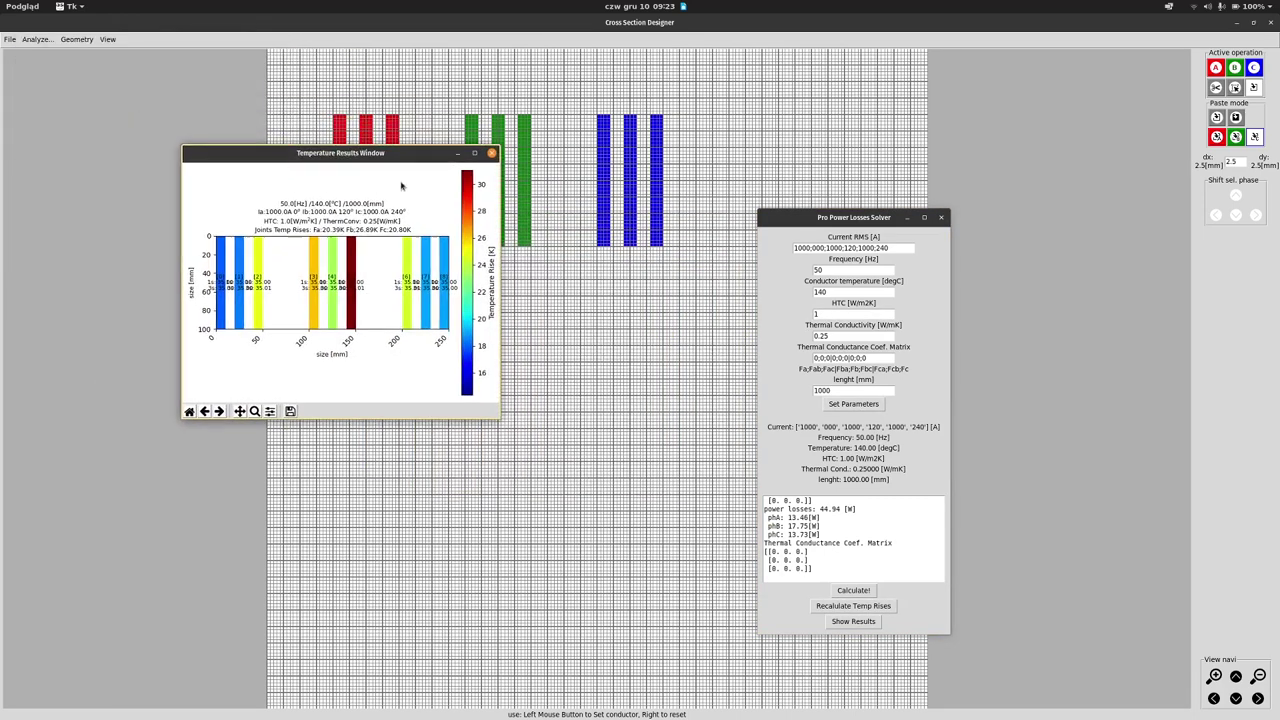
{"action": "left_click_drag", "start_coordinate": [497, 414], "coordinate": [801, 604]}
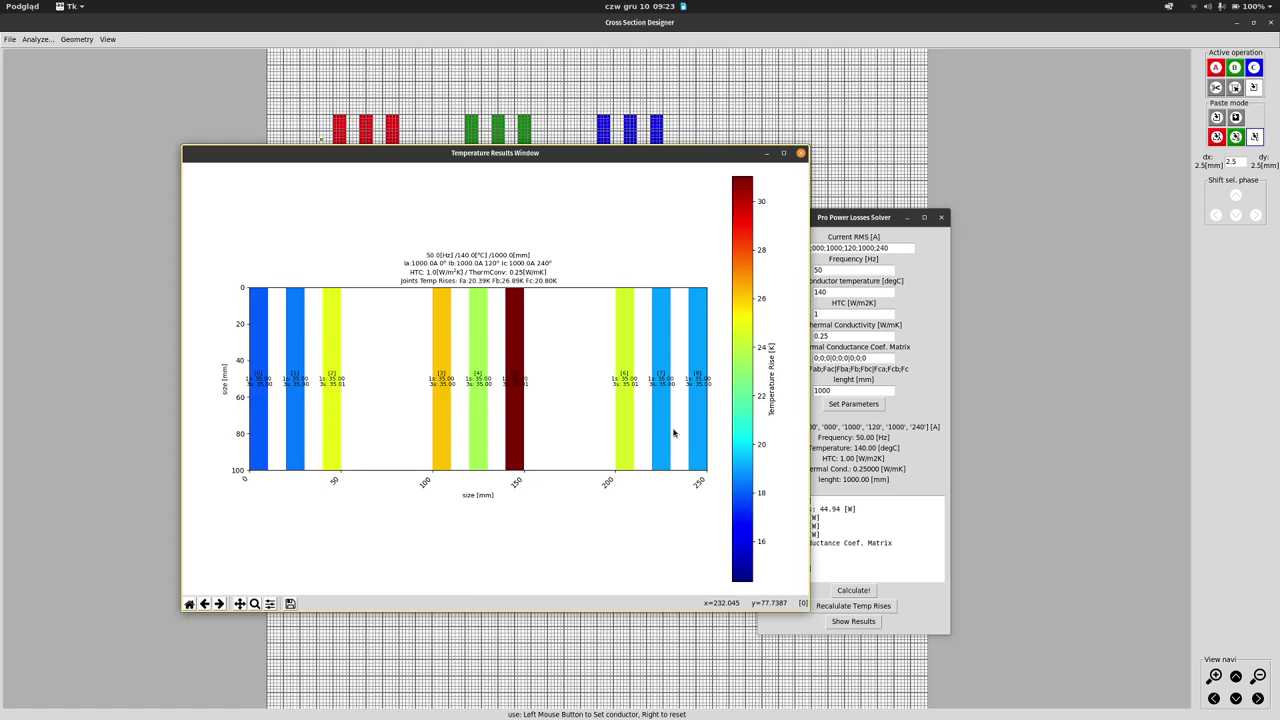
{"action": "left_click_drag", "start_coordinate": [605, 158], "coordinate": [534, 177]}
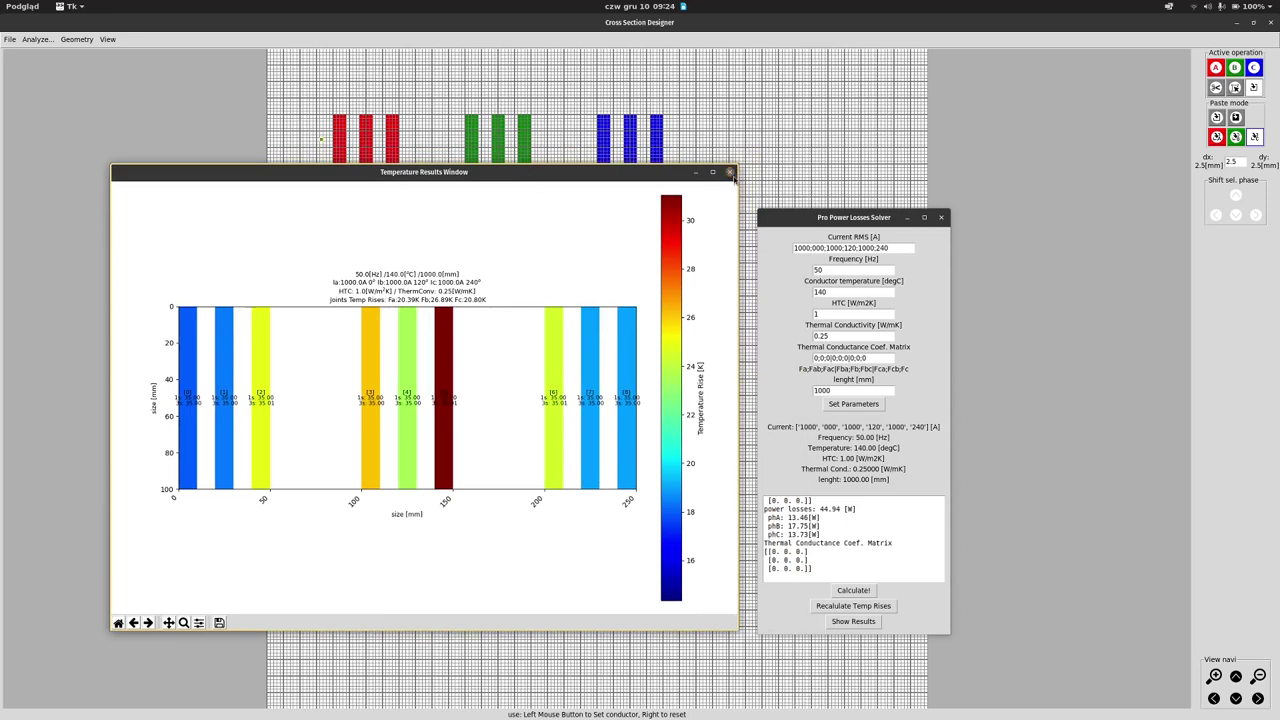
Close the temperature rise plot and the power losses solver
{"action": "left_click", "coordinate": [730, 174]}
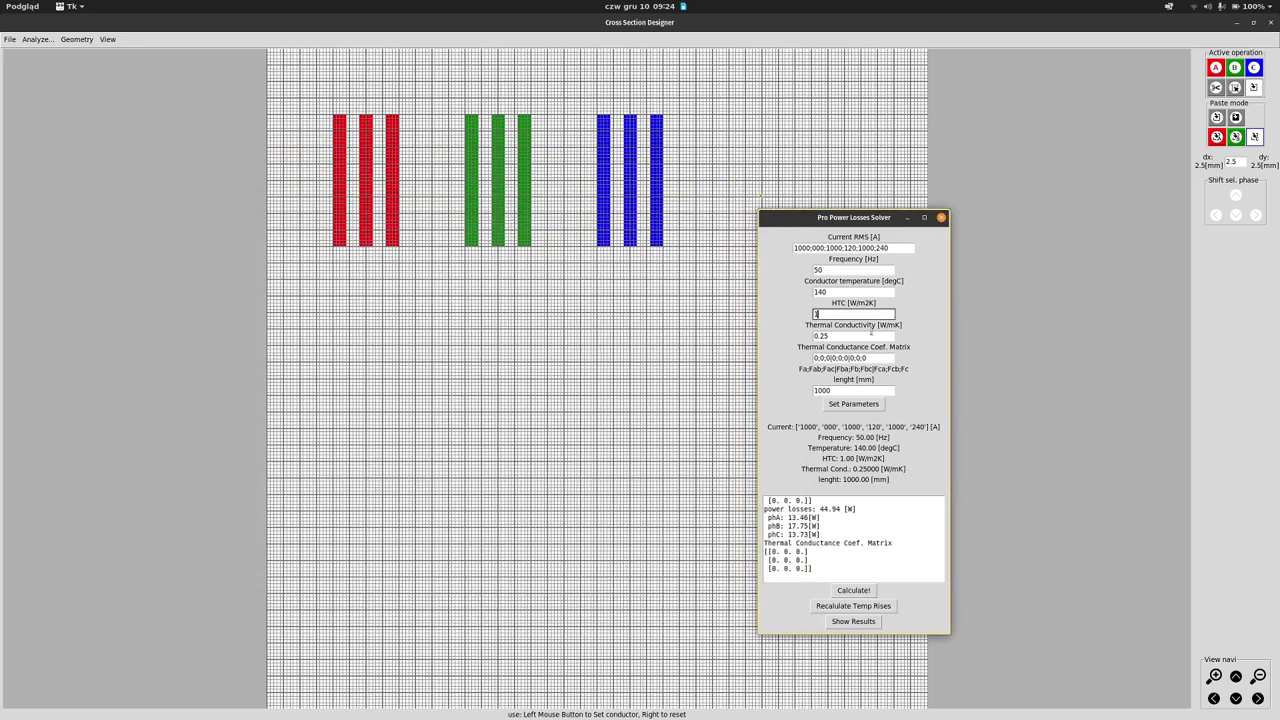
{"action": "left_click_drag", "start_coordinate": [903, 218], "coordinate": [822, 200]}
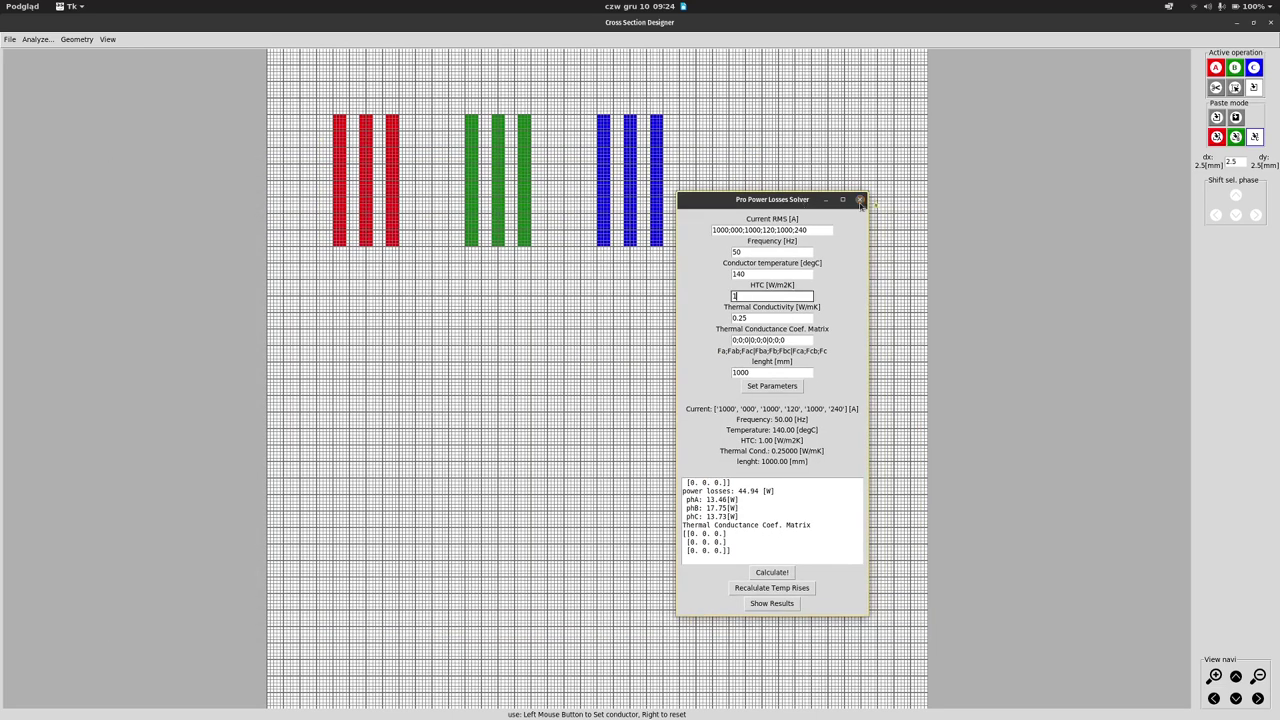
{"action": "left_click", "coordinate": [860, 200]}
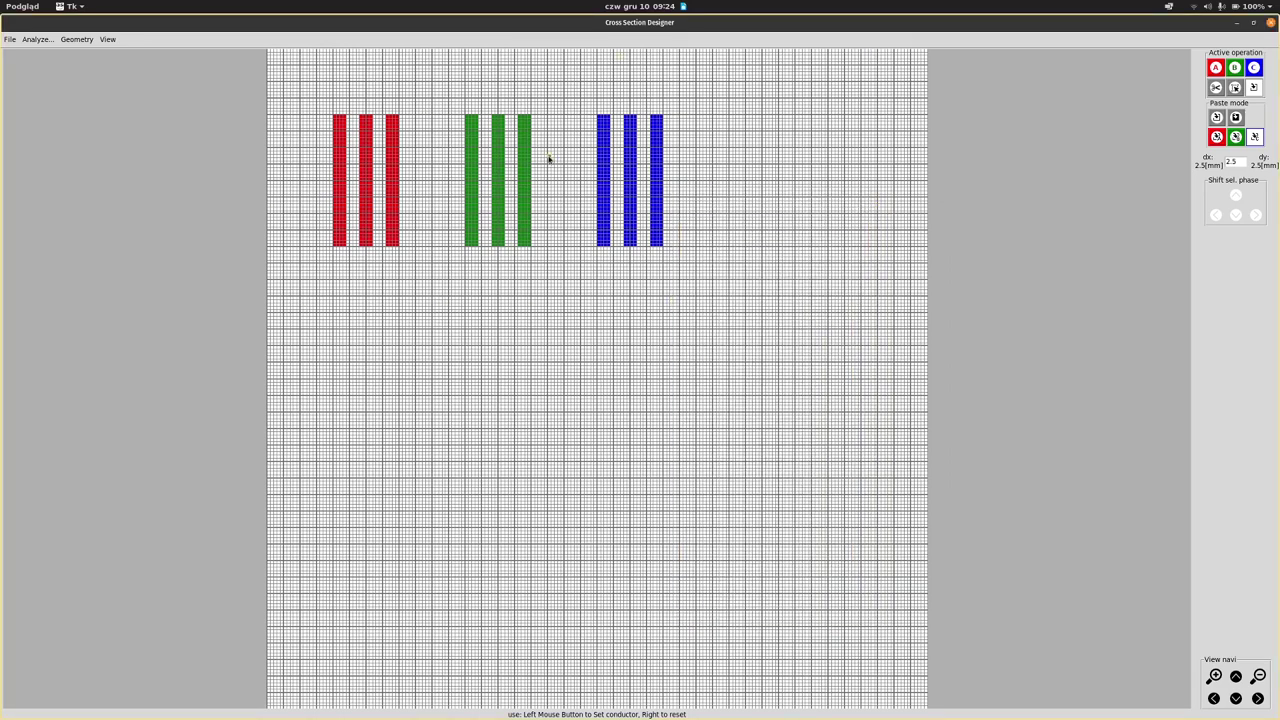
Coarsen the grid from 2.5 mm to 10 mm cells via Simplify(-) twice, then open Electro Dynamic Forces
{"action": "left_click", "coordinate": [78, 42]}
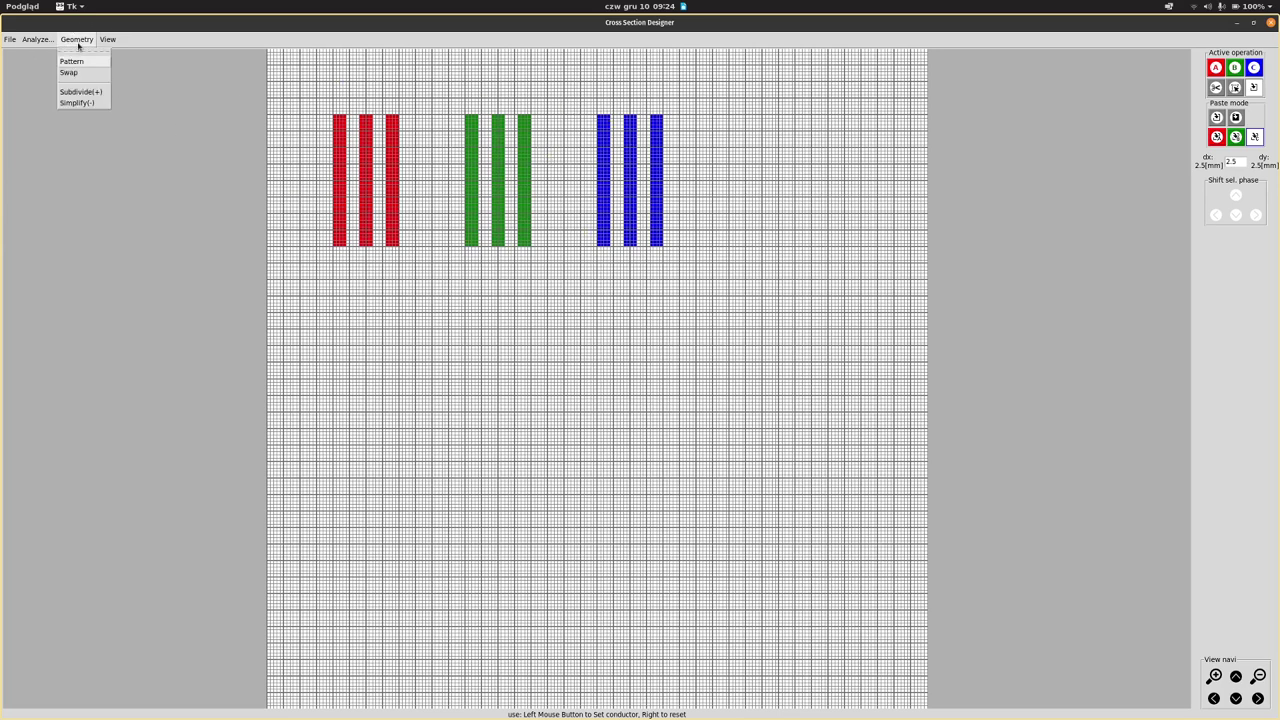
{"action": "left_click", "coordinate": [78, 103]}
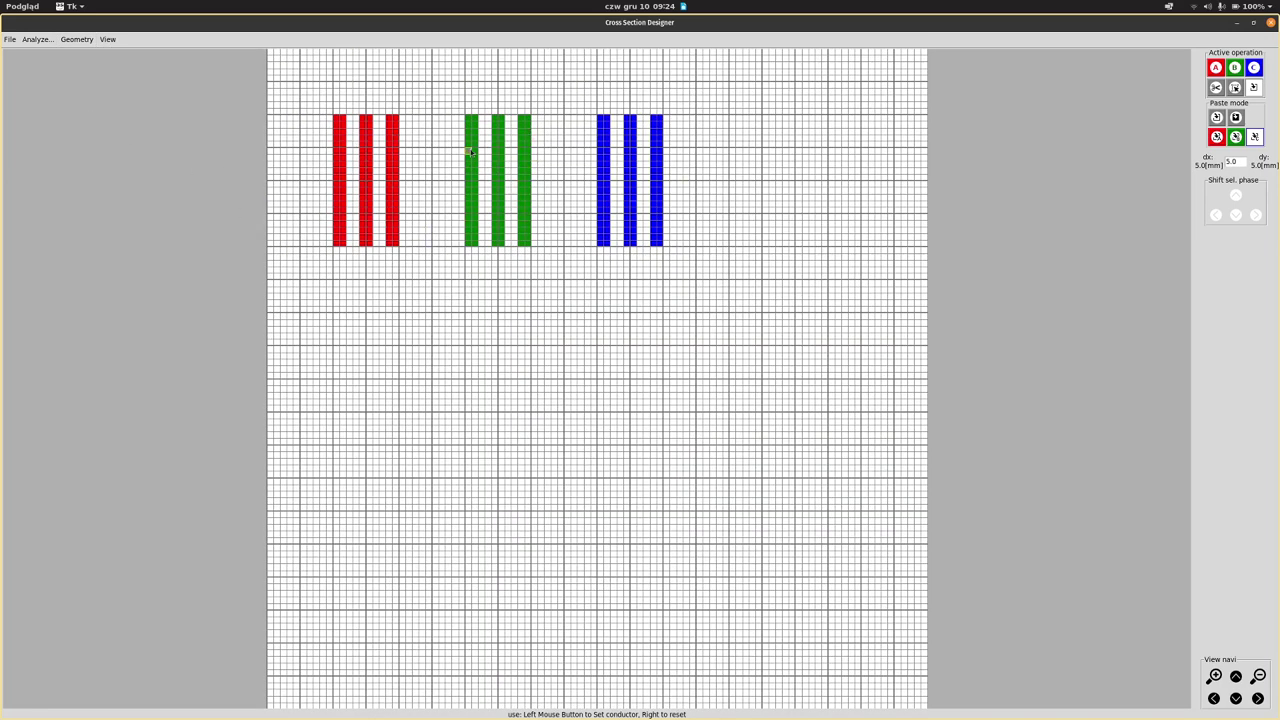
{"action": "left_click", "coordinate": [77, 40]}
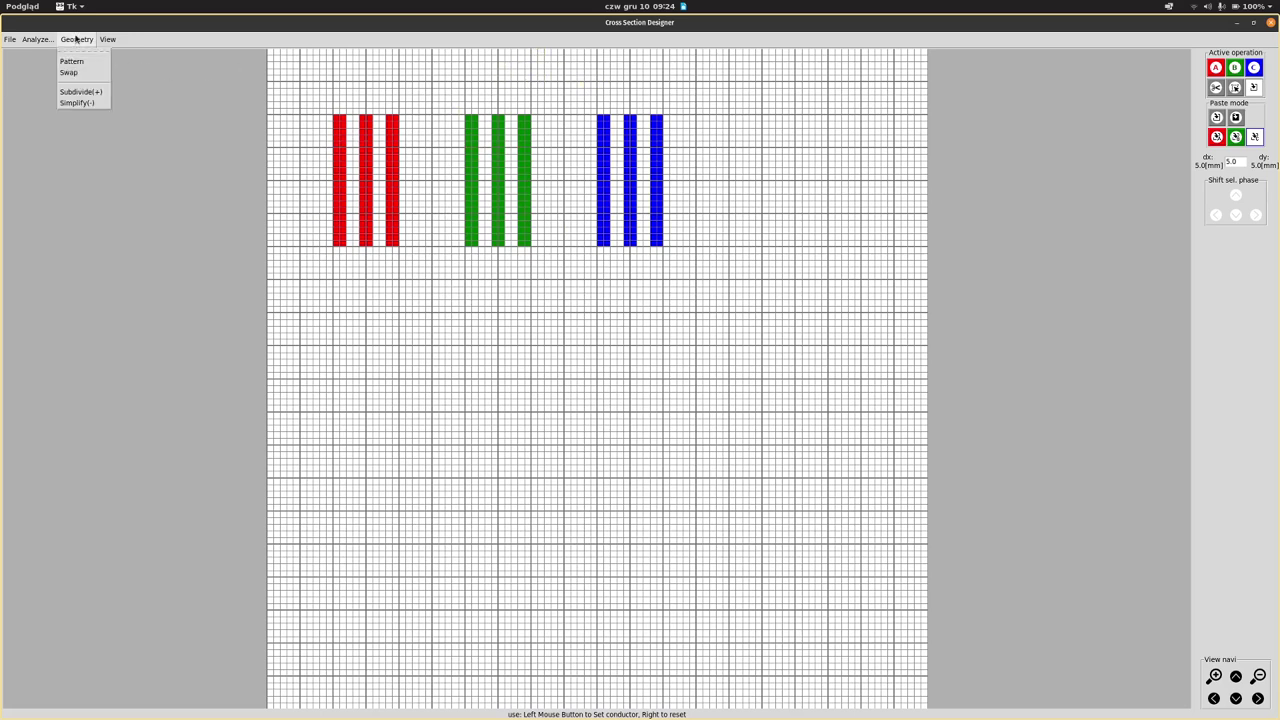
{"action": "left_click", "coordinate": [80, 103]}
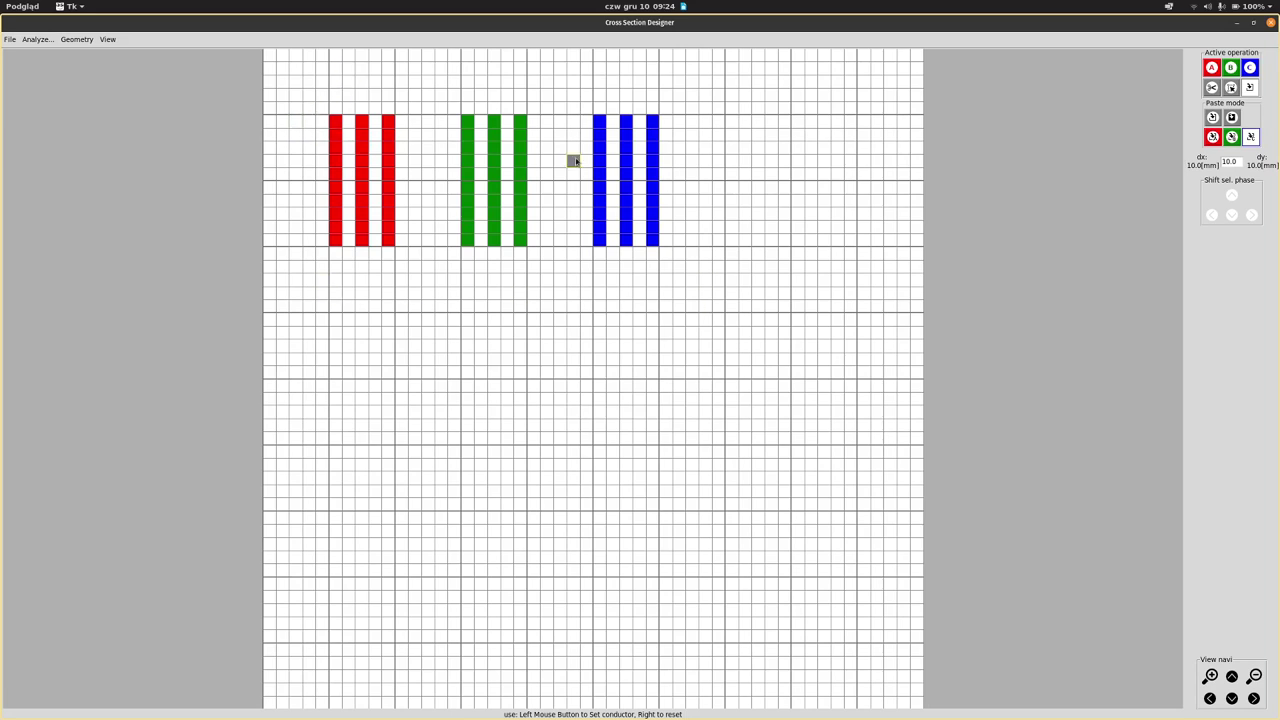
{"action": "left_click", "coordinate": [45, 41]}
Calculate force vectors over 1000 mm for 187, -90, -90 kA, giving Fa −46899 N
{"action": "left_click_drag", "start_coordinate": [60, 42], "coordinate": [710, 250]}
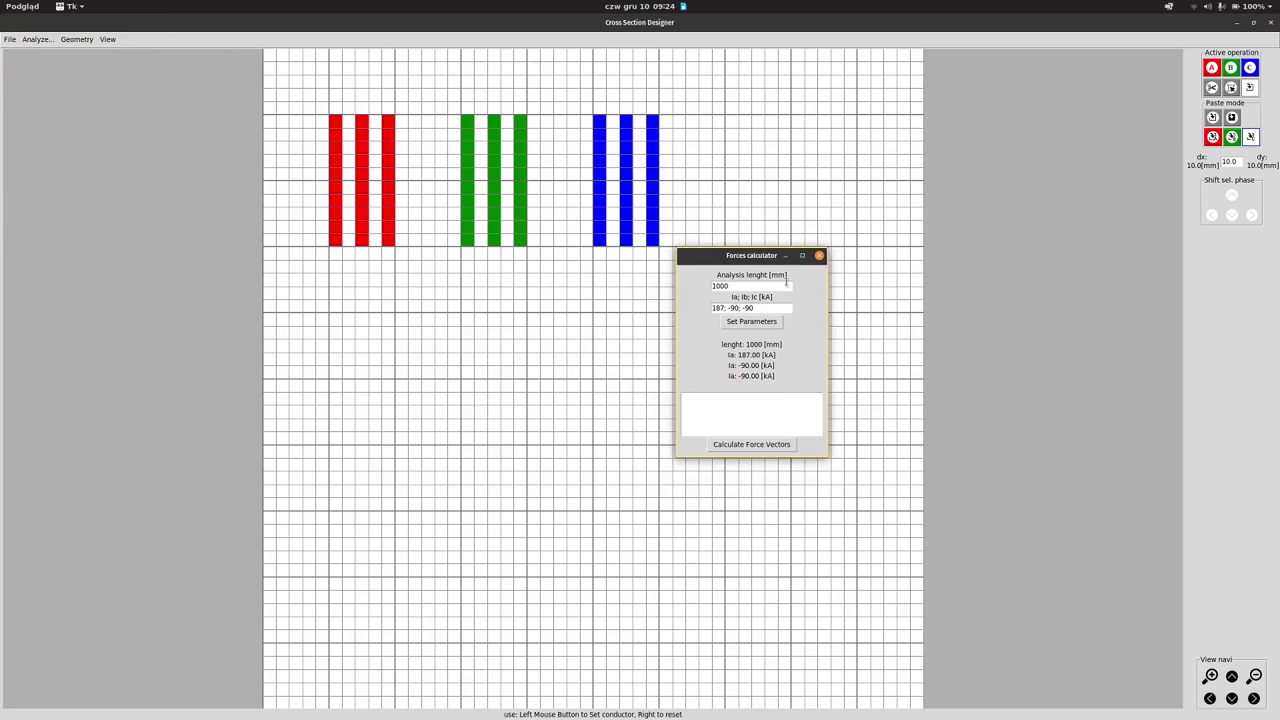
{"action": "double_click", "coordinate": [737, 285]}
{"action": "left_click", "coordinate": [742, 286]}
{"action": "left_click", "coordinate": [768, 311]}
{"action": "left_click_drag", "start_coordinate": [745, 258], "coordinate": [730, 265]}
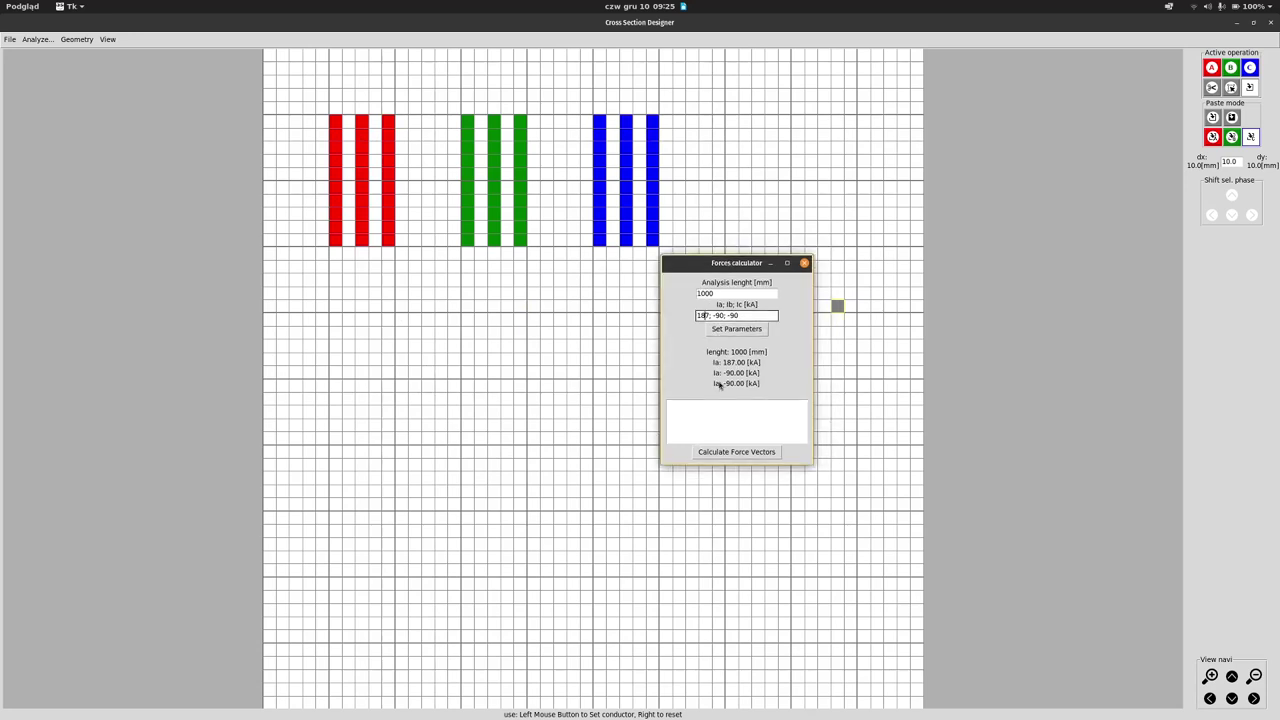
{"action": "left_click", "coordinate": [724, 452]}
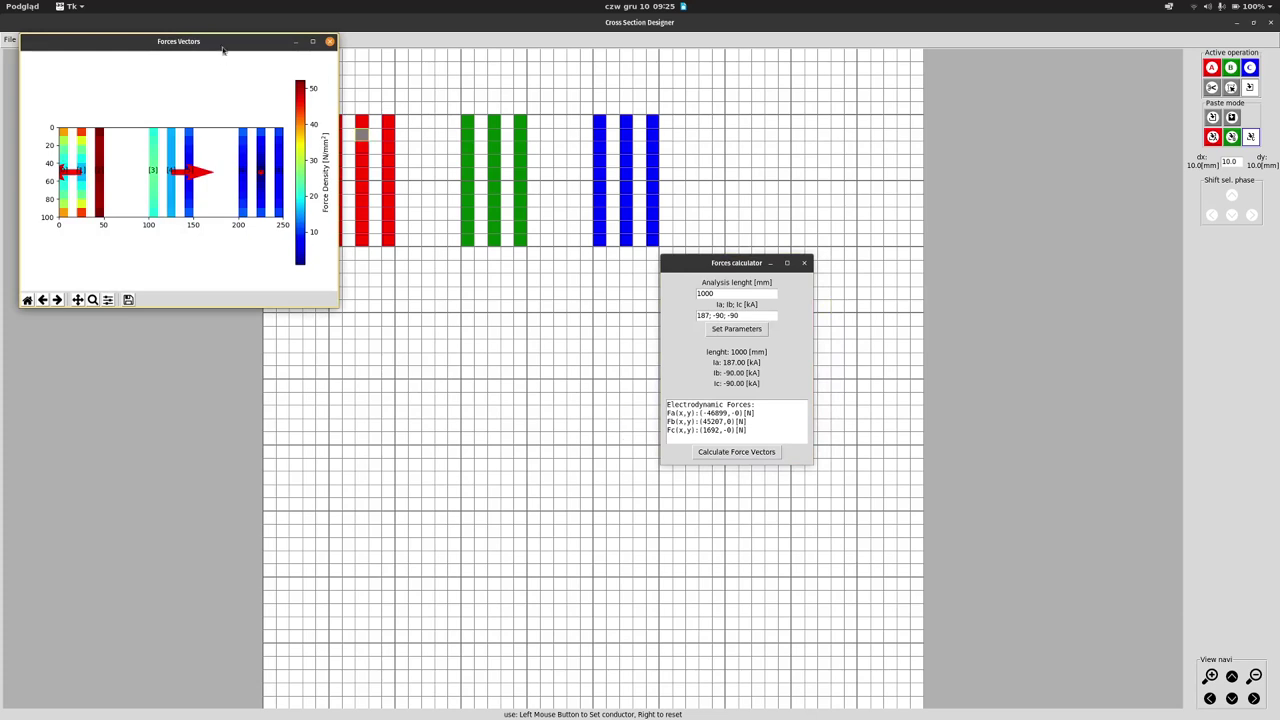
Move and enlarge the Forces Vectors plot to inspect the arrows on each phase's bars
{"action": "left_click_drag", "start_coordinate": [222, 48], "coordinate": [309, 150]}
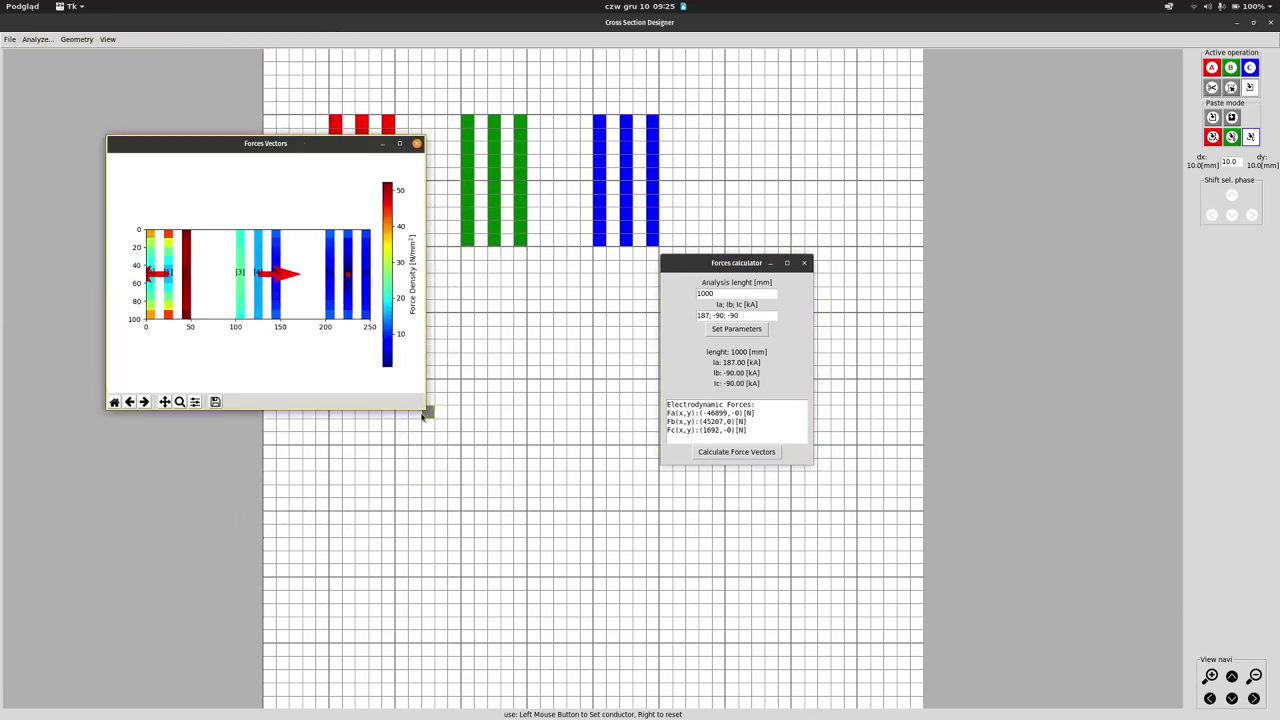
{"action": "left_click_drag", "start_coordinate": [421, 409], "coordinate": [860, 577]}
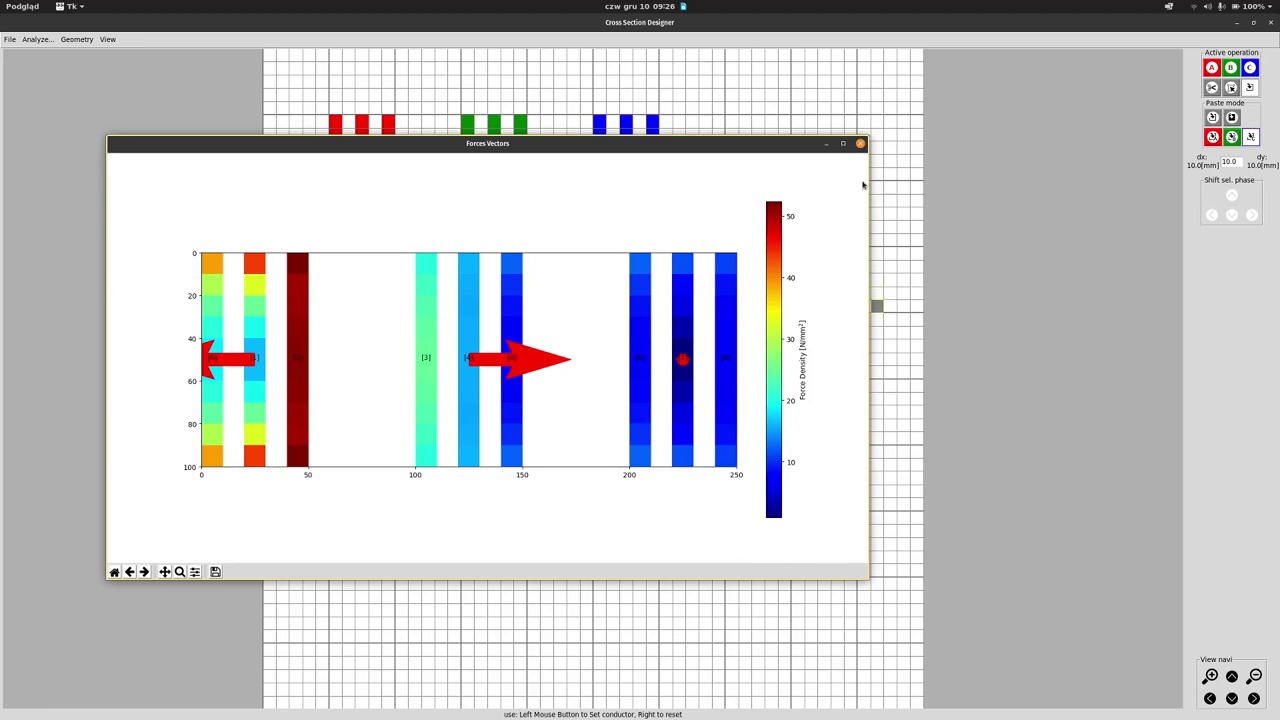
Close the force-vector plot and highlight the Fa −46899, Fb 45207, Fc 1692 N results
{"action": "left_click", "coordinate": [860, 143]}
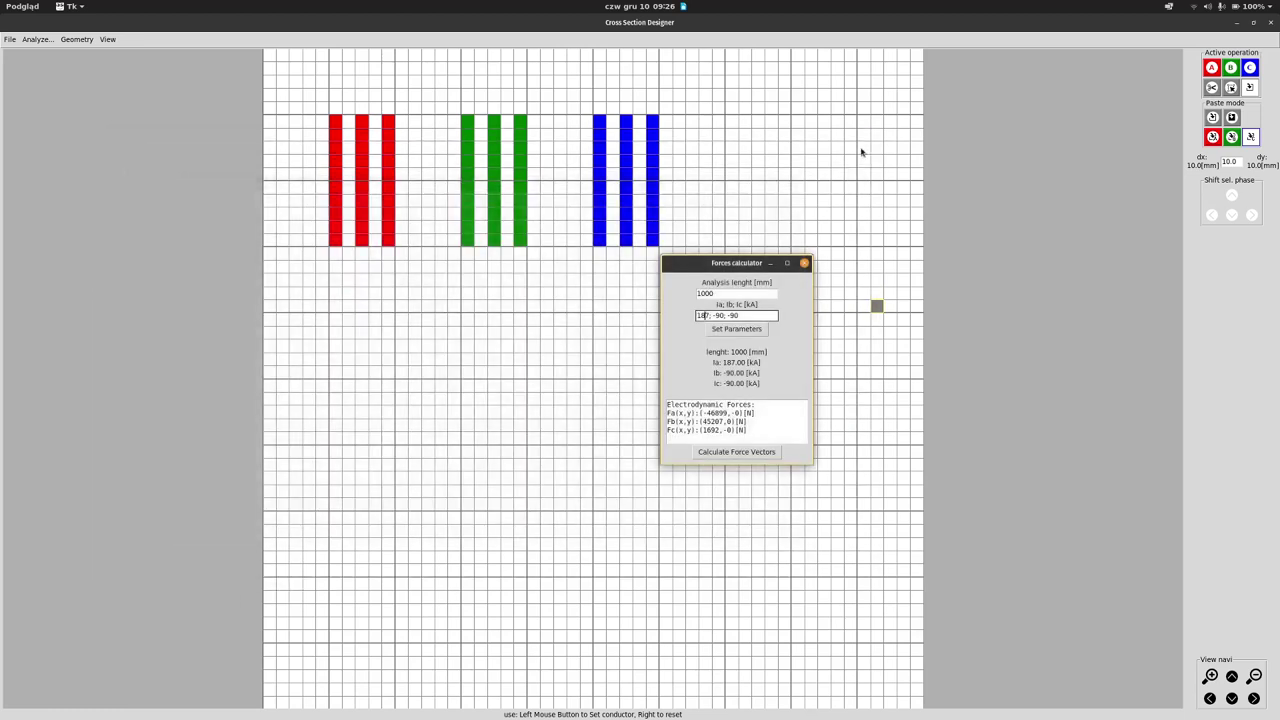
{"action": "left_click_drag", "start_coordinate": [757, 432], "coordinate": [666, 405]}
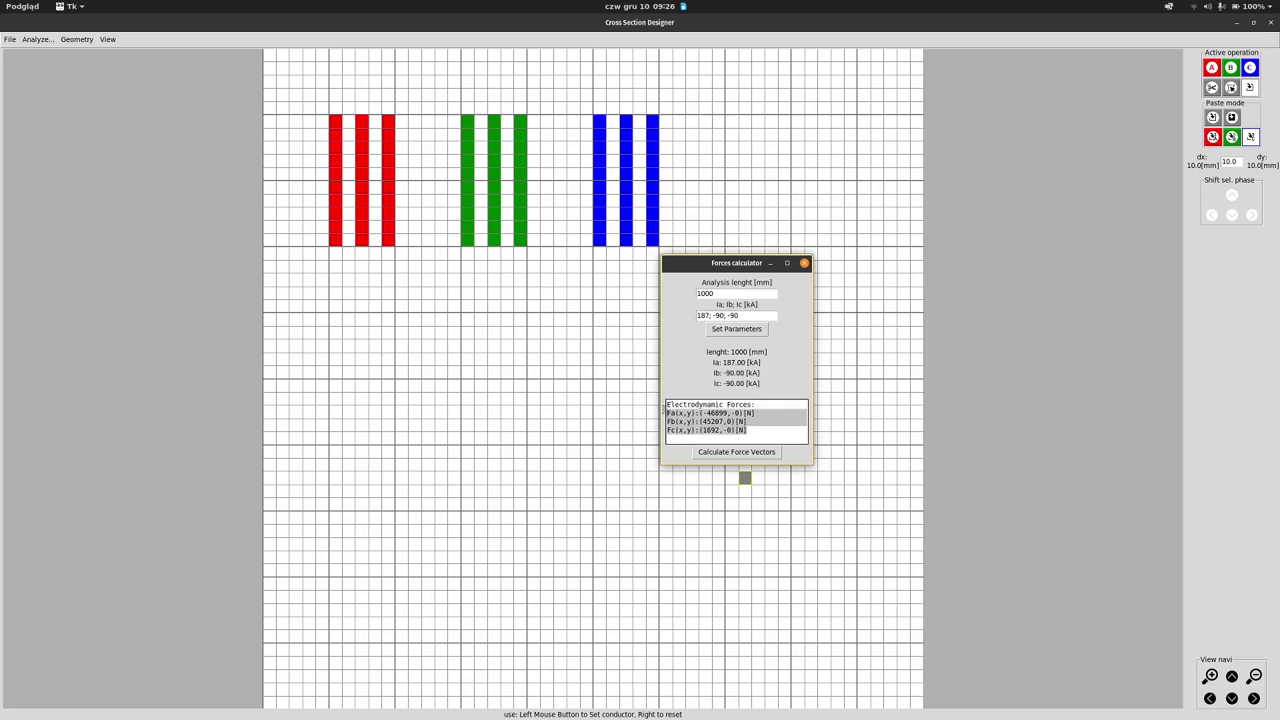
{"action": "left_click", "coordinate": [689, 414]}
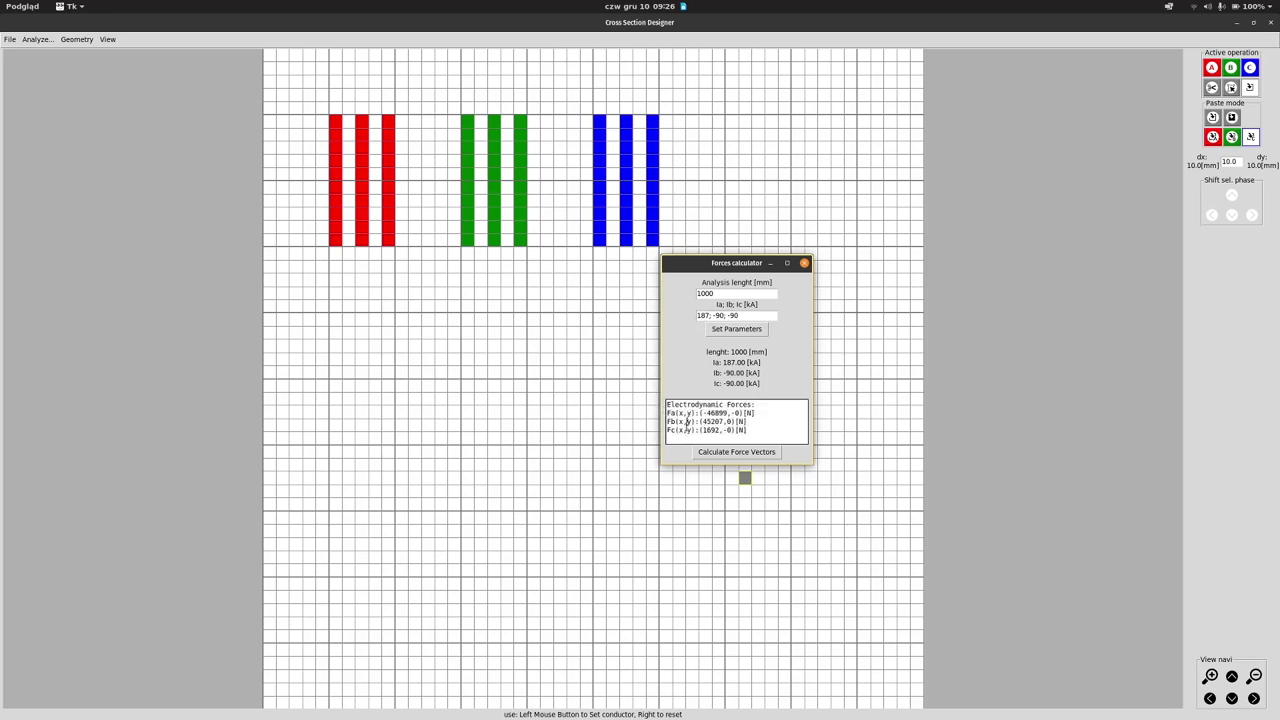
{"action": "left_click_drag", "start_coordinate": [667, 413], "coordinate": [753, 428]}
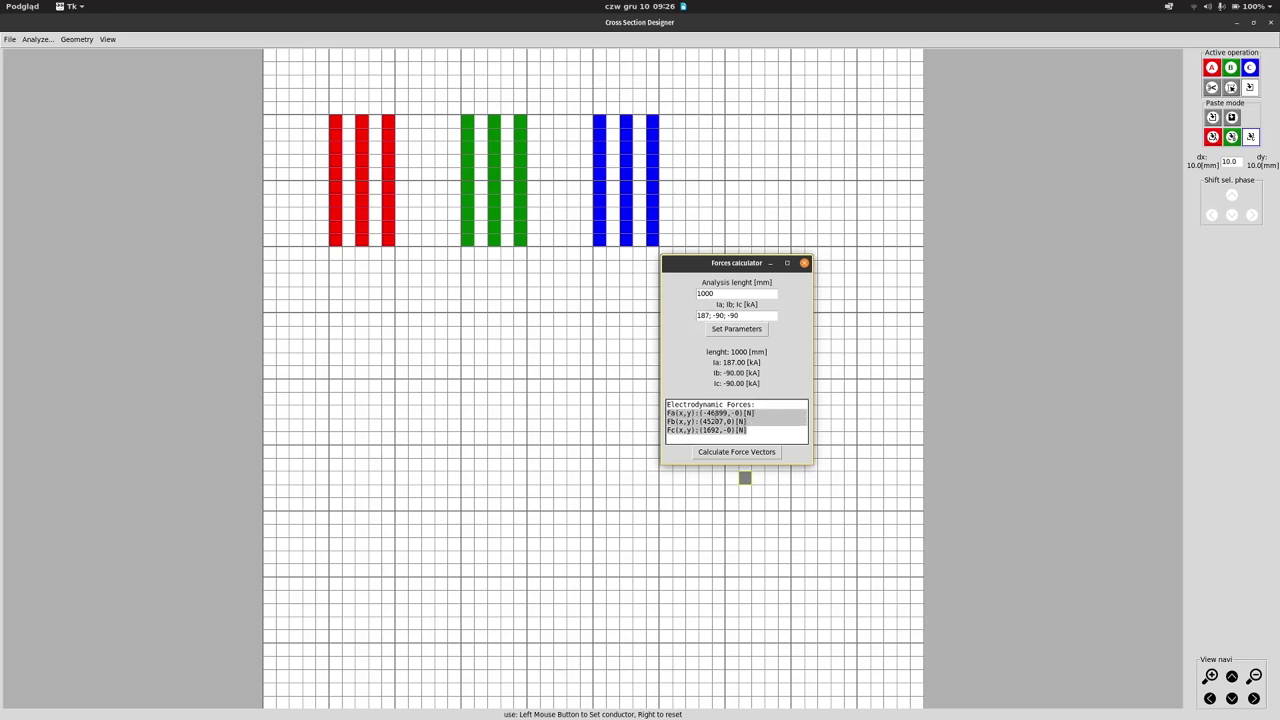
{"action": "mouse_move", "coordinate": [640, 716]}
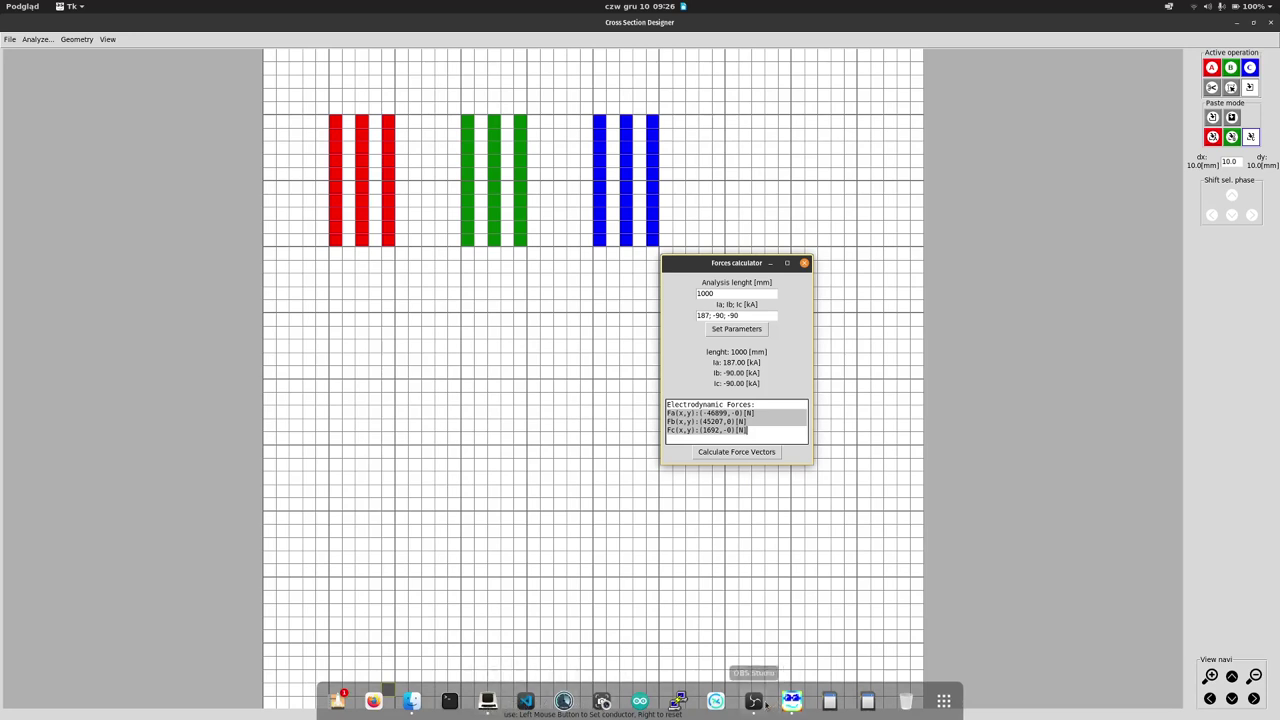
Highlight the Bar 00–07 force lines in the terminal, then close the forces calculator
{"action": "left_click", "coordinate": [487, 700]}
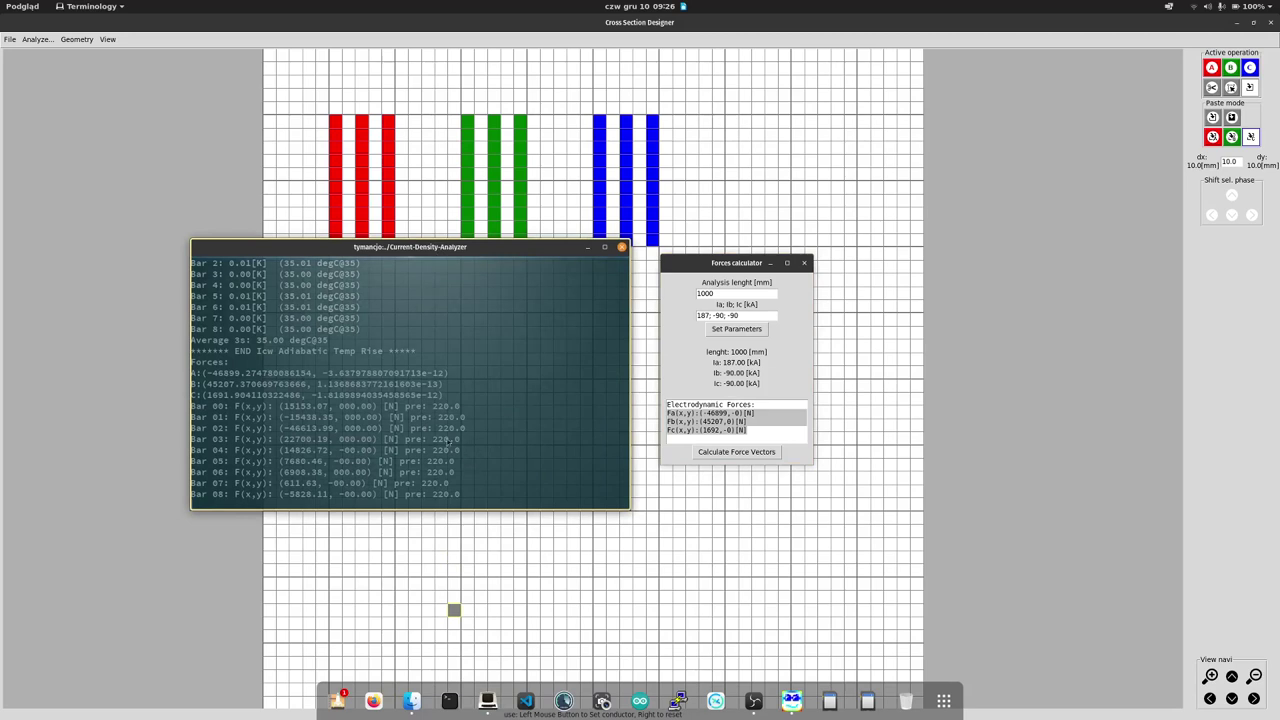
{"action": "left_click_drag", "start_coordinate": [199, 411], "coordinate": [299, 415]}
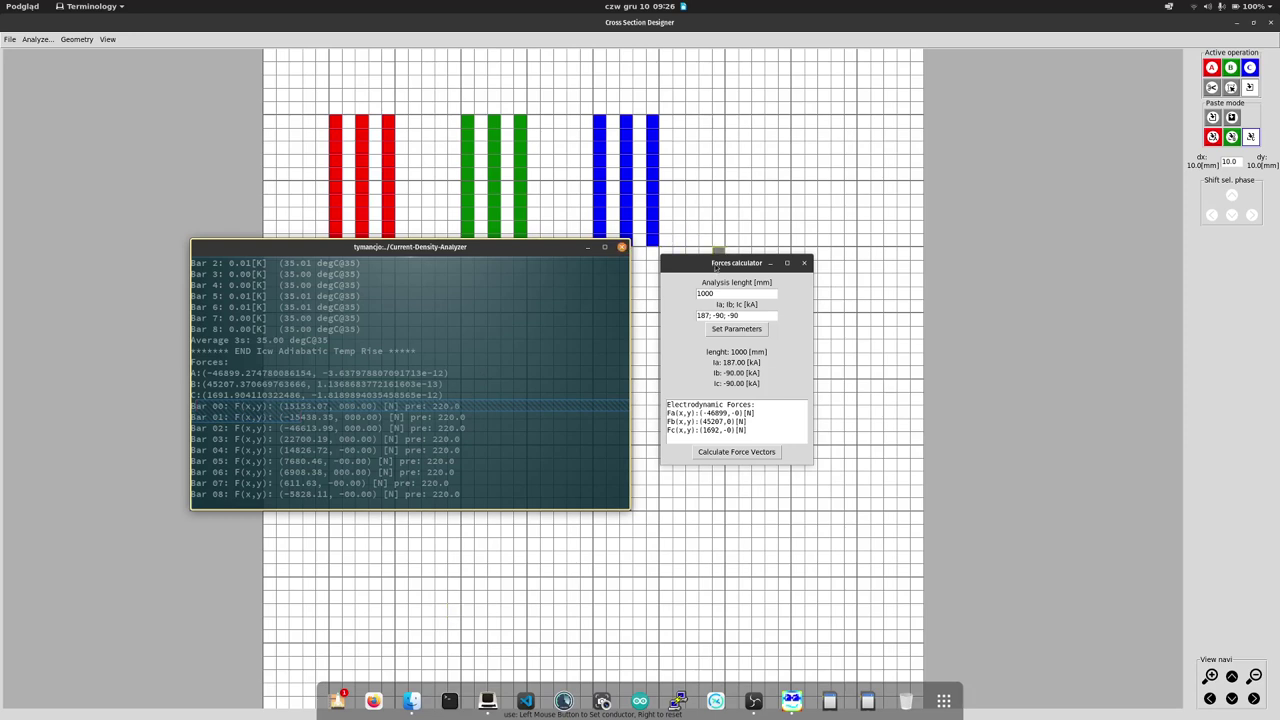
{"action": "left_click", "coordinate": [758, 265]}
{"action": "left_click", "coordinate": [805, 263]}
{"action": "left_click", "coordinate": [690, 22]}
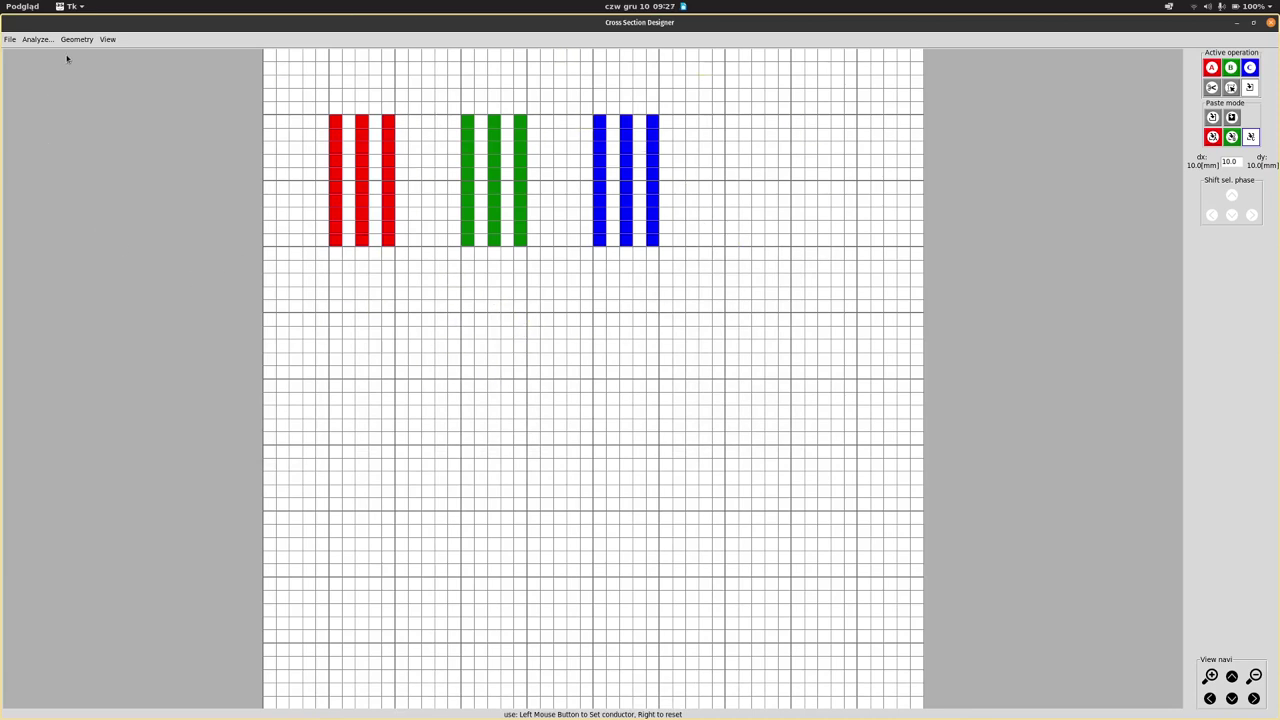
Calculate equivalent impedances at 50 Hz and 140 °C, giving 12.71+188.84j µΩ and 0.601 µH
{"action": "left_click", "coordinate": [36, 40]}
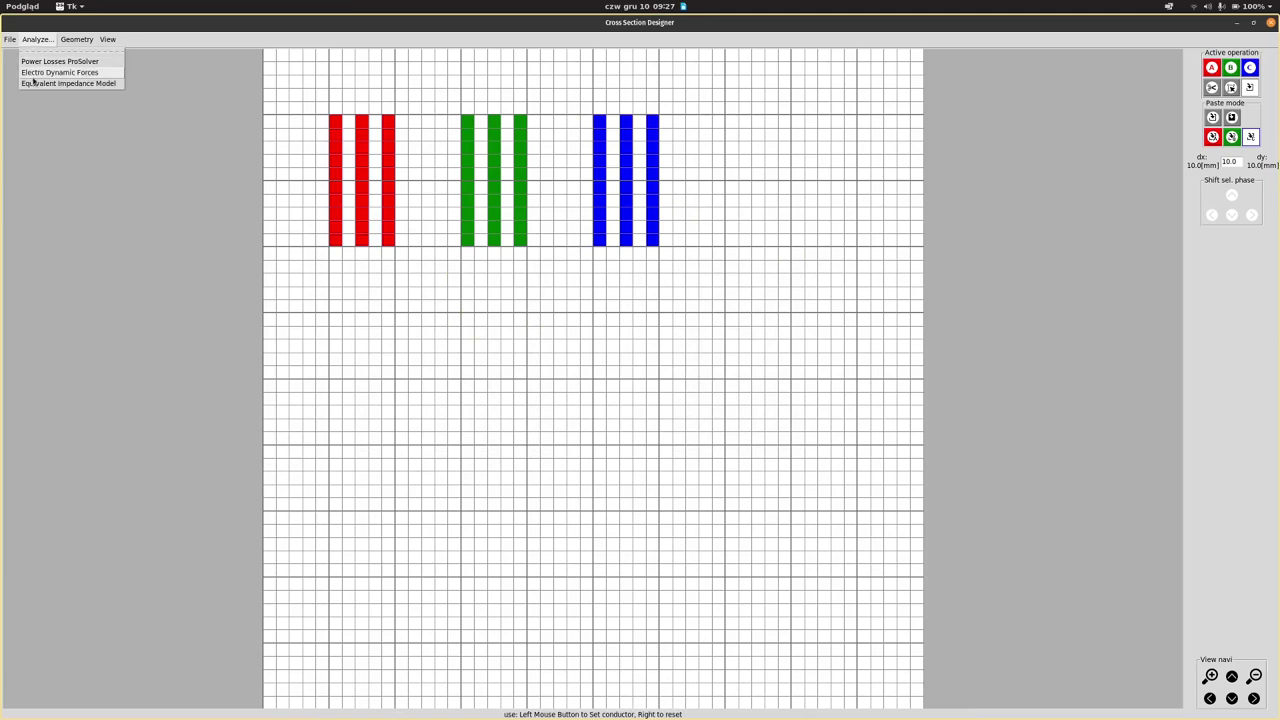
{"action": "left_click", "coordinate": [33, 84]}
{"action": "left_click_drag", "start_coordinate": [62, 45], "coordinate": [663, 288]}
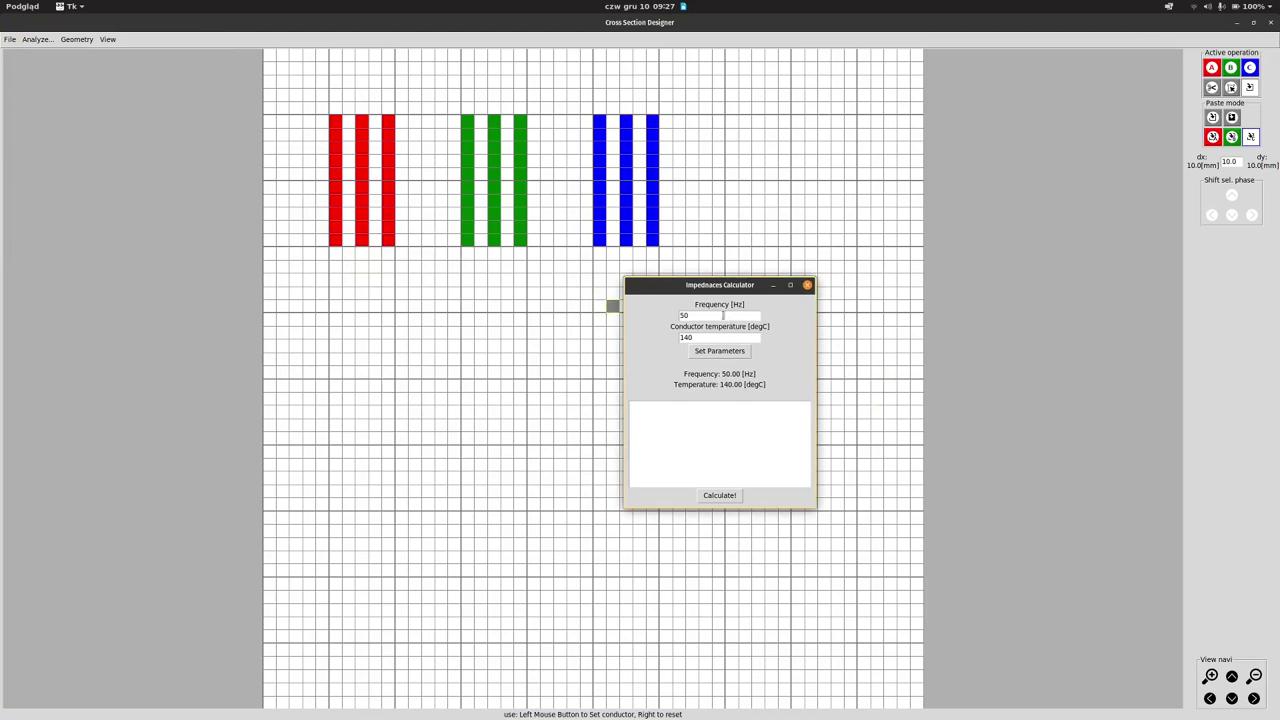
{"action": "left_click", "coordinate": [690, 316]}
{"action": "left_click", "coordinate": [692, 337]}
{"action": "left_click", "coordinate": [727, 497]}
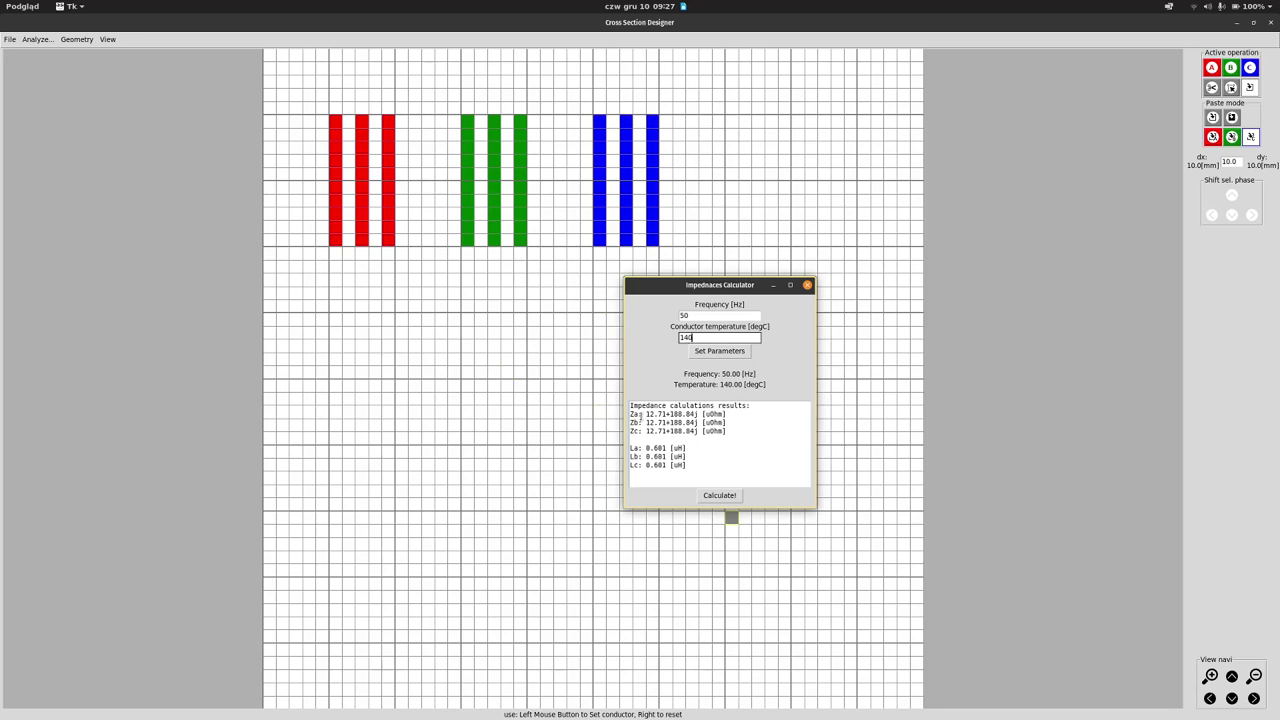
Highlight and review the Za, Zb and Zc impedance results
{"action": "left_click_drag", "start_coordinate": [631, 414], "coordinate": [735, 431]}
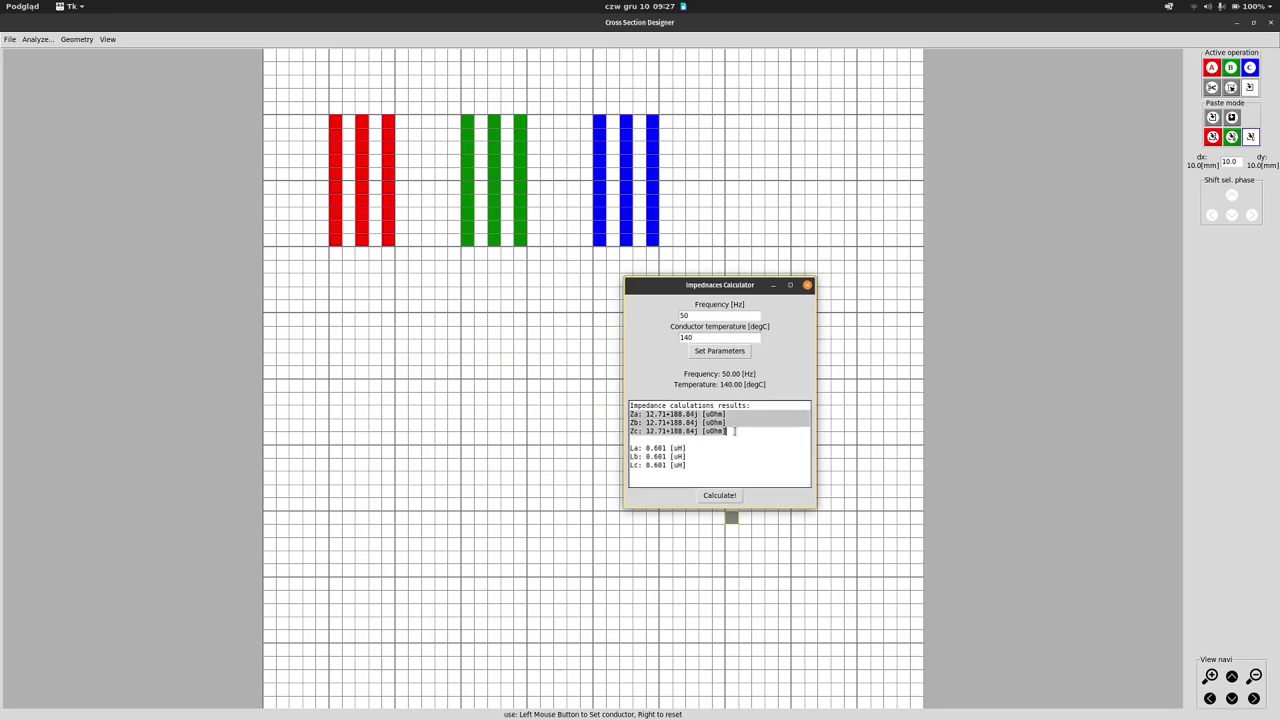
{"action": "left_click", "coordinate": [637, 414]}
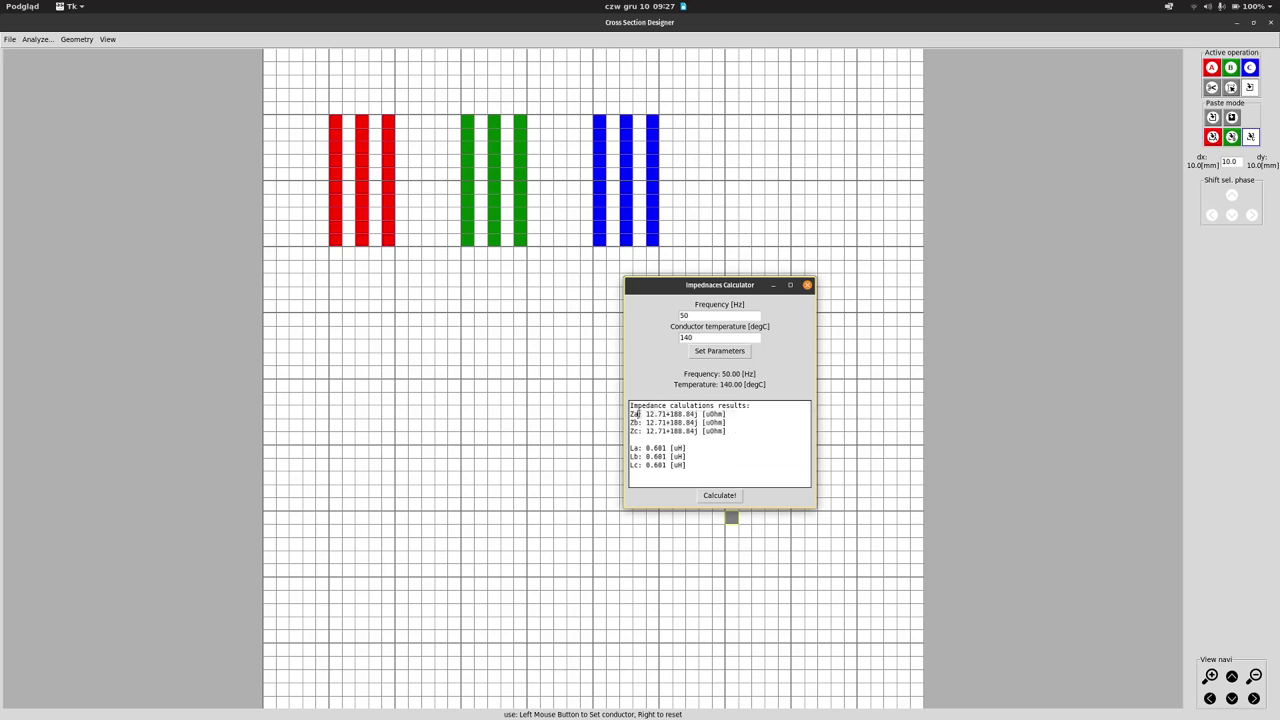
{"action": "left_click", "coordinate": [659, 422]}
Close the impedance calculator and start a new empty geometry, discarding the current shapes
{"action": "left_click", "coordinate": [807, 286]}
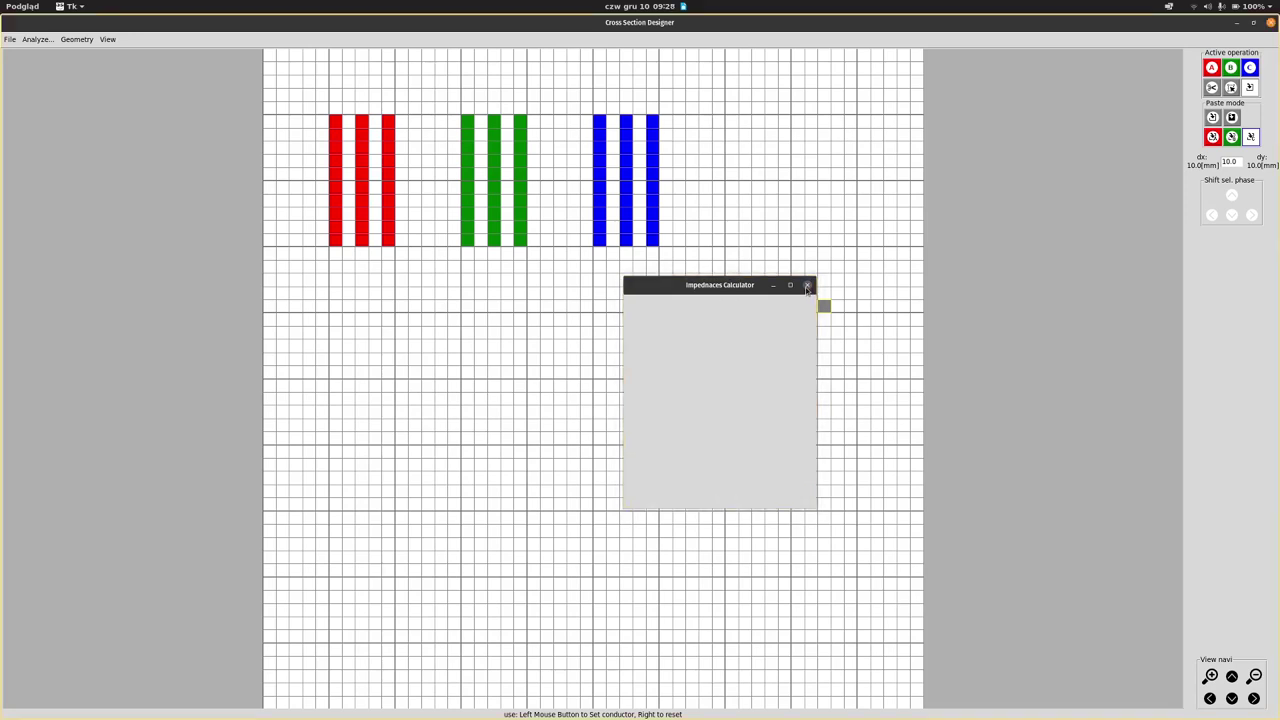
{"action": "left_click", "coordinate": [9, 40]}
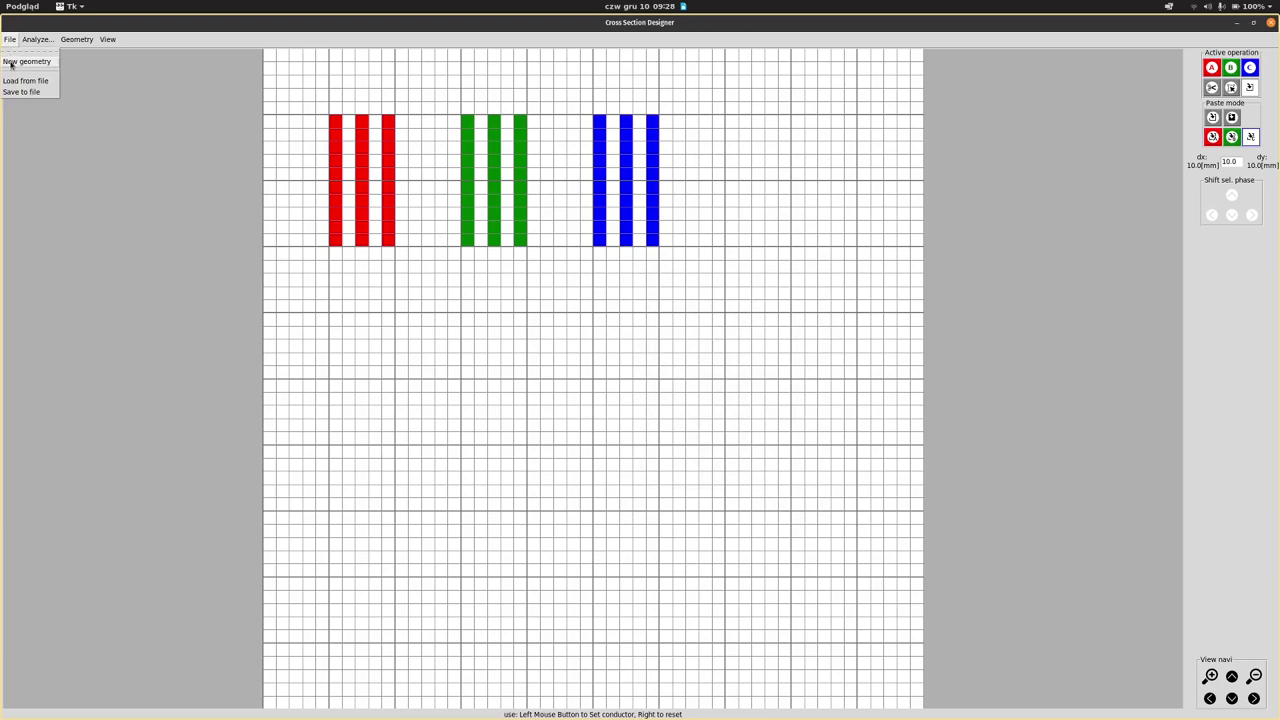
{"action": "left_click", "coordinate": [26, 61]}
{"action": "left_click", "coordinate": [614, 416]}
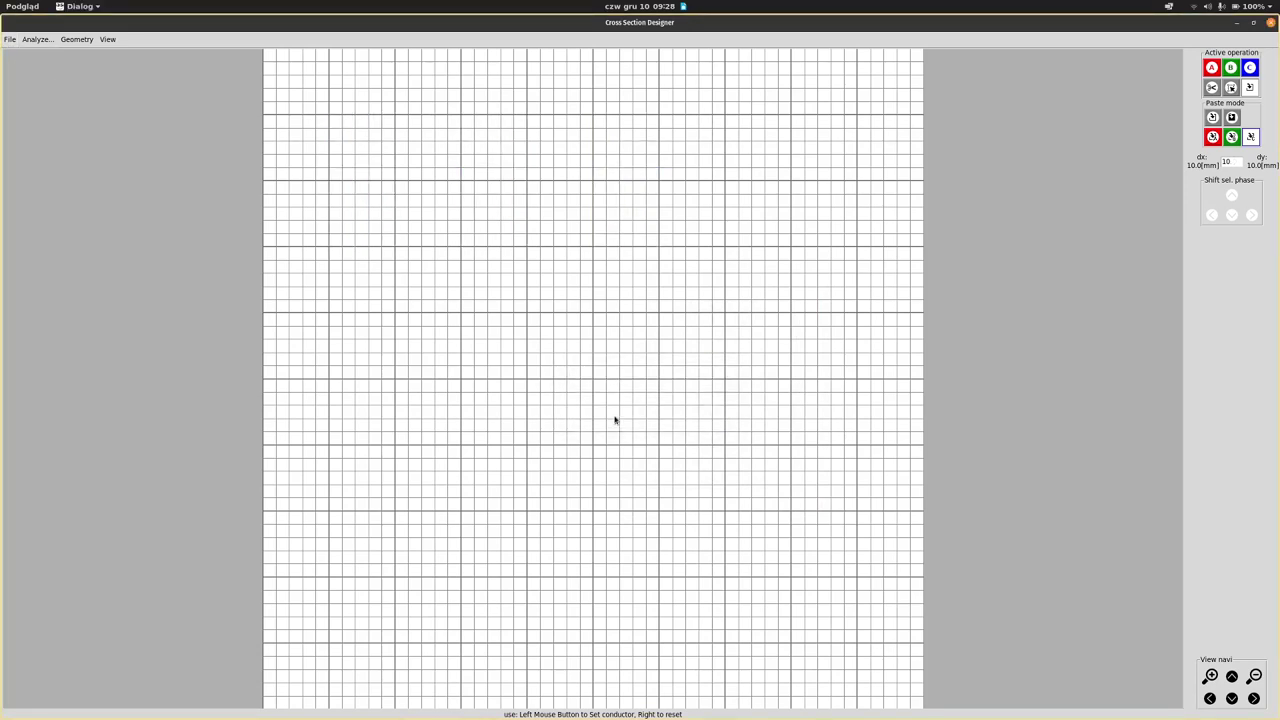
Paint a two-row red phase A bar near the grid centre
{"action": "left_click", "coordinate": [1211, 67]}
{"action": "left_click", "coordinate": [507, 411]}
{"action": "left_click_drag", "start_coordinate": [527, 411], "coordinate": [660, 411]}
{"action": "left_click", "coordinate": [520, 411]}
{"action": "left_click_drag", "start_coordinate": [508, 424], "coordinate": [660, 426]}
{"action": "left_click", "coordinate": [664, 425]}
{"action": "left_click", "coordinate": [533, 425]}
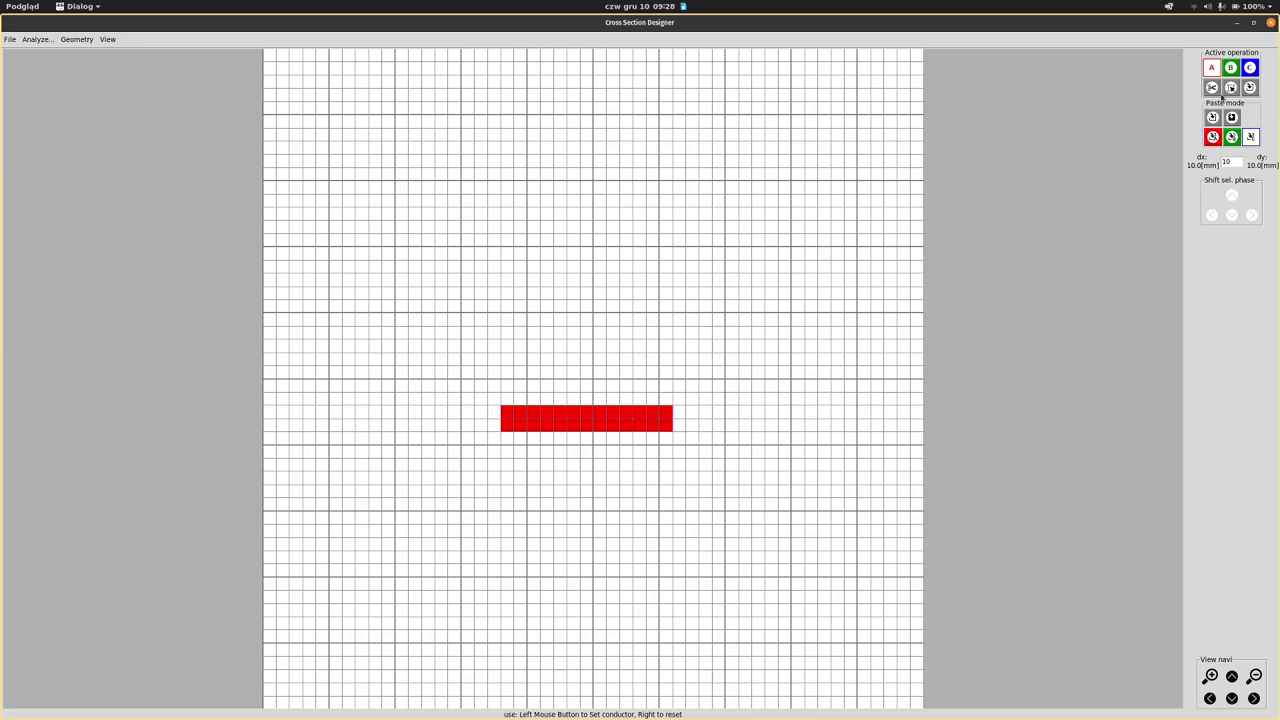
Paint a green phase B rectangular ring around the red bar
{"action": "left_click", "coordinate": [1230, 68]}
{"action": "mouse_move", "coordinate": [466, 384]}
{"action": "left_mouse_down"}
{"action": "mouse_move", "coordinate": [700, 386]}
{"action": "mouse_move", "coordinate": [598, 388]}
{"action": "left_mouse_up"}
{"action": "mouse_move", "coordinate": [510, 392]}
{"action": "left_mouse_down"}
{"action": "mouse_move", "coordinate": [474, 389]}
{"action": "mouse_move", "coordinate": [469, 455]}
{"action": "mouse_move", "coordinate": [692, 456]}
{"action": "mouse_move", "coordinate": [705, 452]}
{"action": "mouse_move", "coordinate": [705, 395]}
{"action": "left_mouse_up"}
Paint a closed blue phase C ring enclosing the green ring
{"action": "left_click", "coordinate": [1231, 68]}
{"action": "left_click_drag", "start_coordinate": [440, 362], "coordinate": [731, 361]}
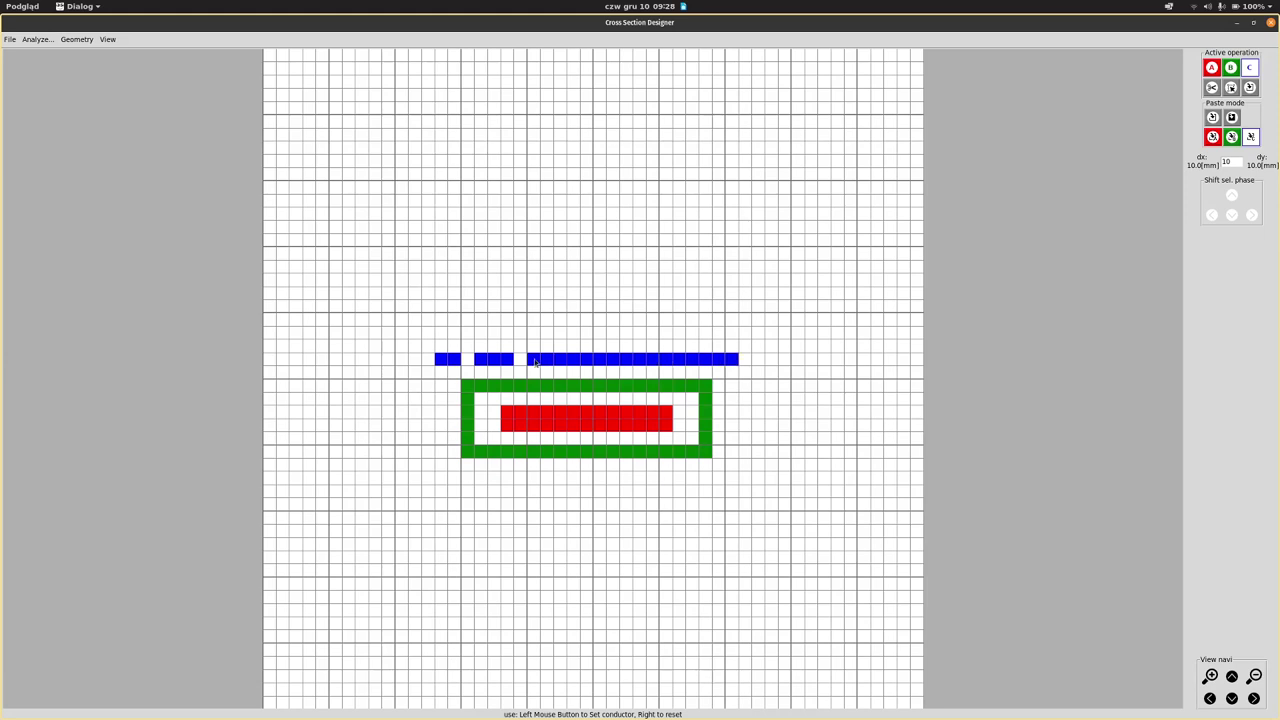
{"action": "mouse_move", "coordinate": [533, 362]}
{"action": "left_mouse_down"}
{"action": "mouse_move", "coordinate": [447, 365]}
{"action": "mouse_move", "coordinate": [440, 412]}
{"action": "mouse_move", "coordinate": [443, 476]}
{"action": "mouse_move", "coordinate": [580, 483]}
{"action": "mouse_move", "coordinate": [521, 482]}
{"action": "left_mouse_up"}
{"action": "mouse_move", "coordinate": [603, 483]}
{"action": "left_mouse_down"}
{"action": "mouse_move", "coordinate": [731, 485]}
{"action": "mouse_move", "coordinate": [730, 366]}
{"action": "left_mouse_up"}
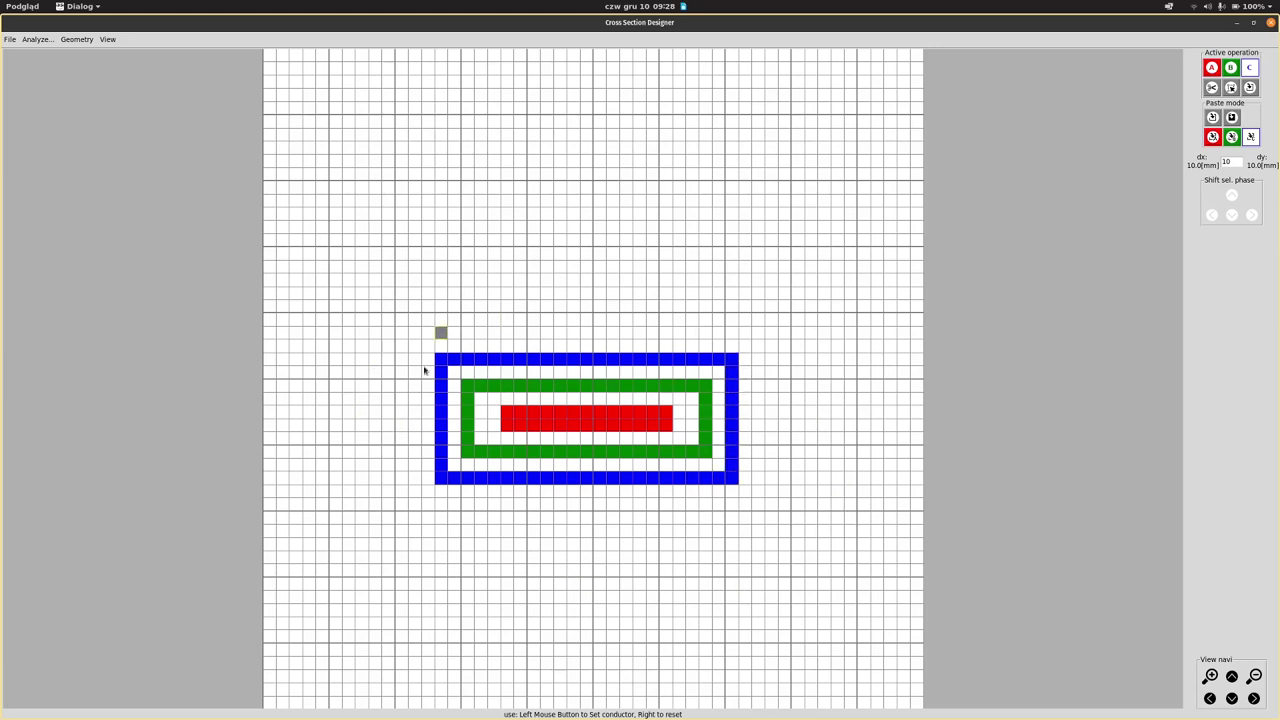
{"action": "left_click", "coordinate": [105, 45]}
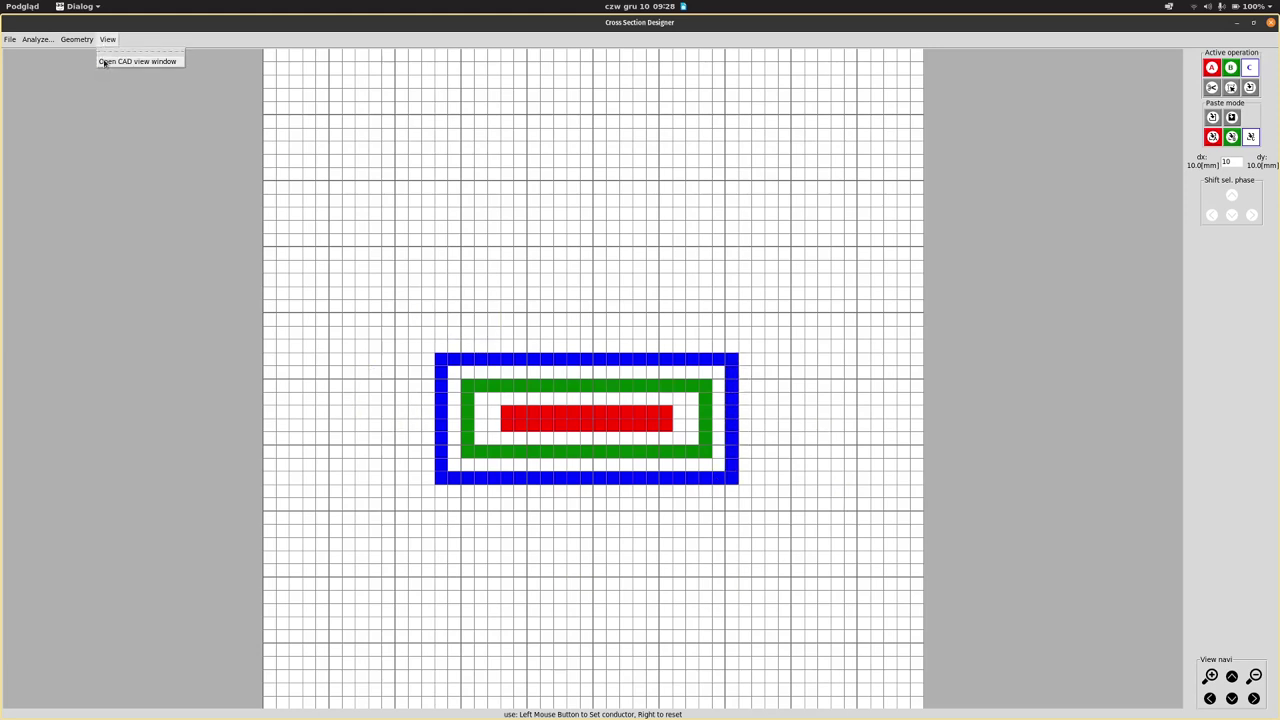
{"action": "left_click", "coordinate": [104, 62]}
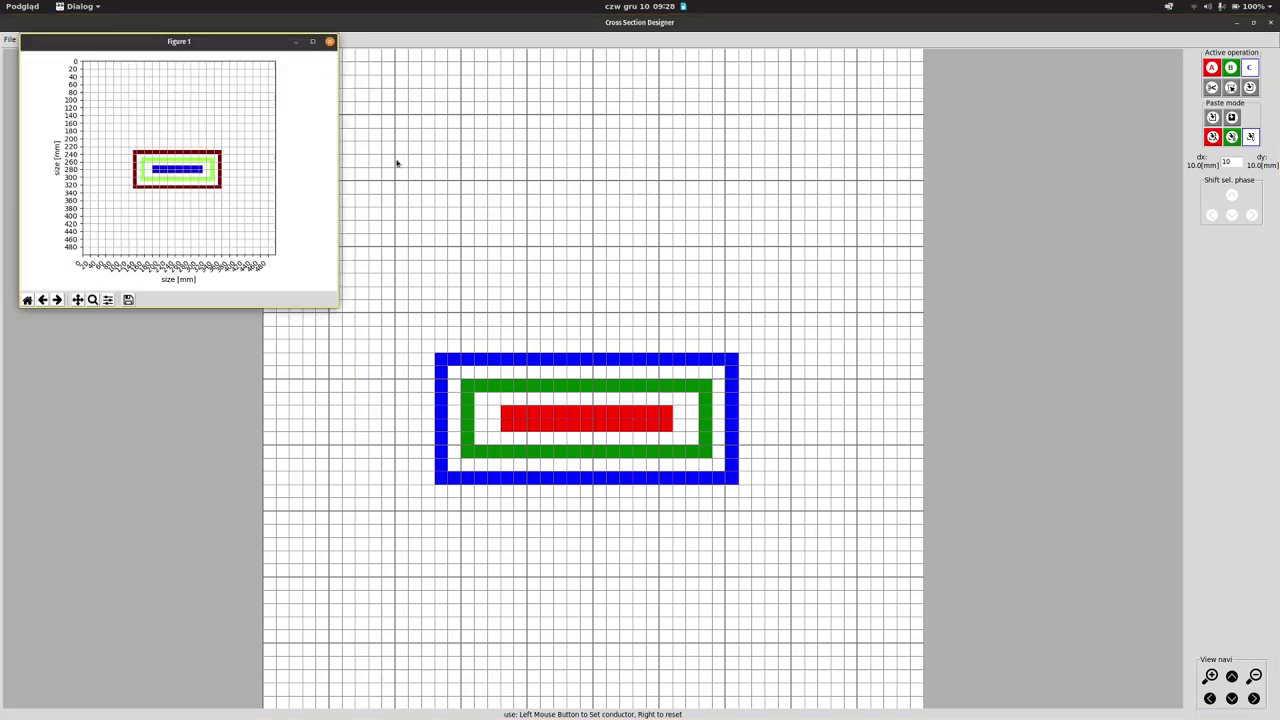
{"action": "double_click", "coordinate": [229, 41]}
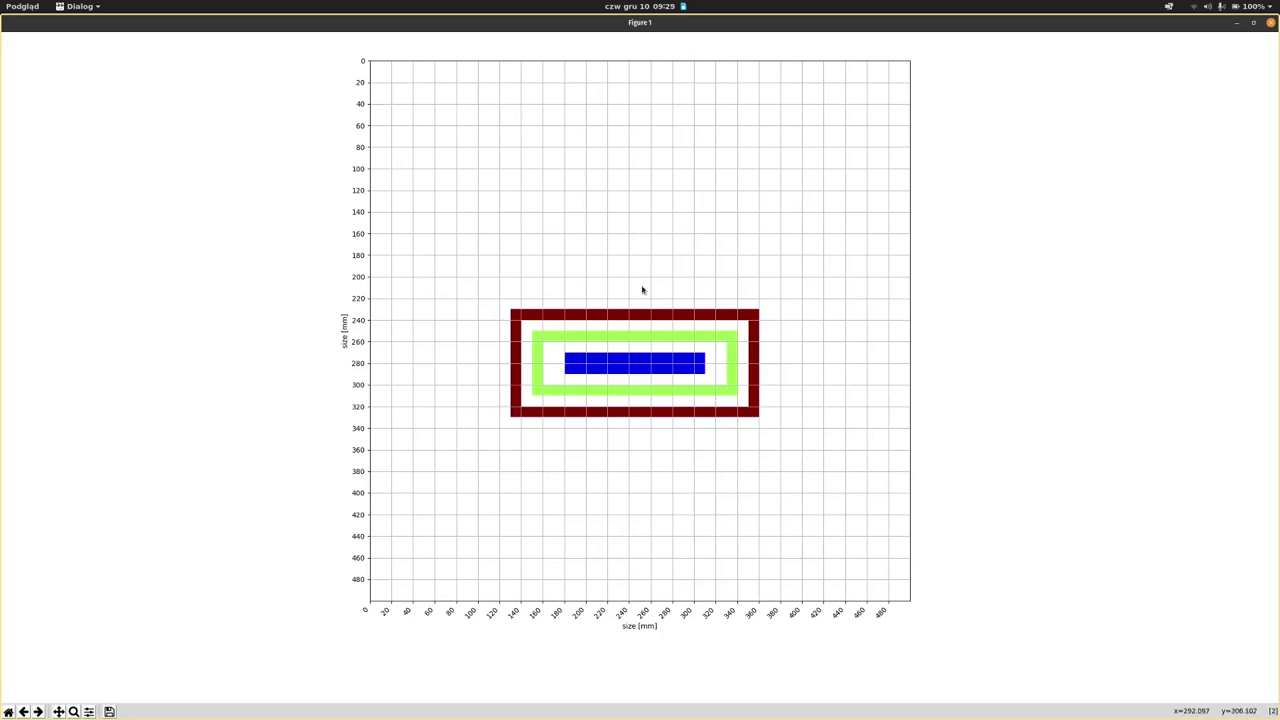
{"action": "left_click", "coordinate": [1270, 22]}
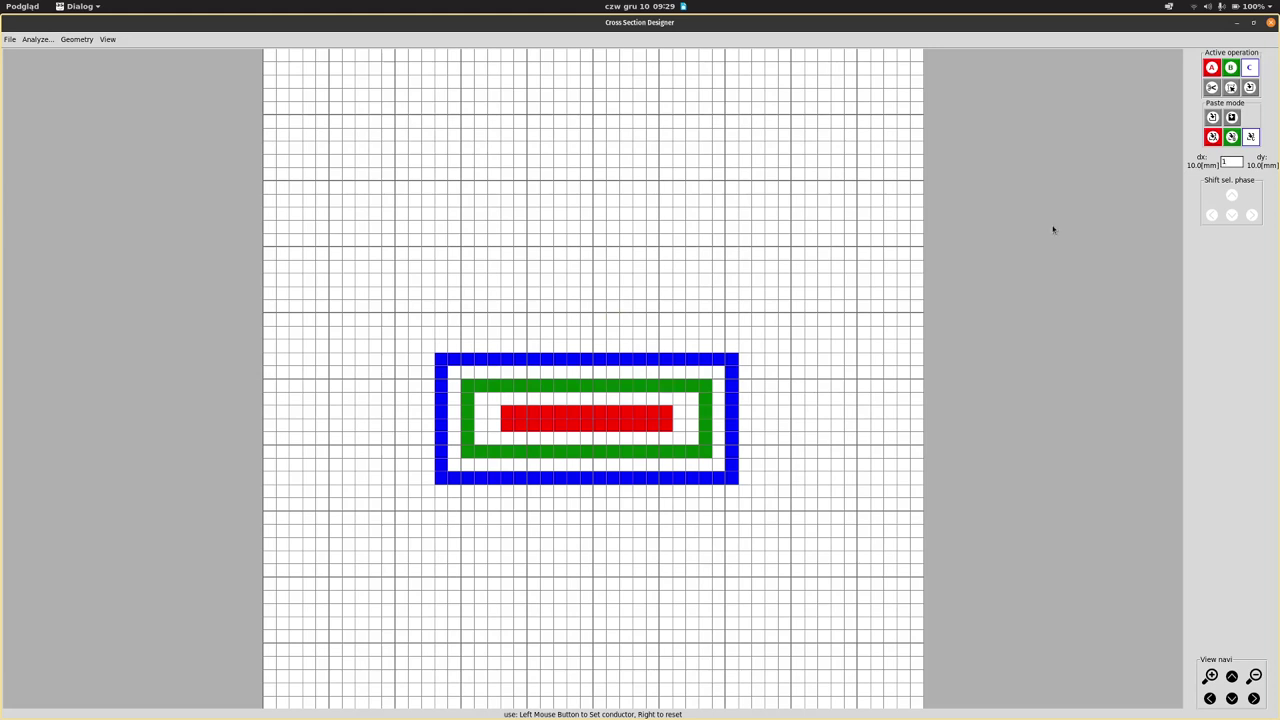
Apply the 1 mm cell size and check the rescaled sketch in the CAD view window
{"action": "key", "text": "Return"}
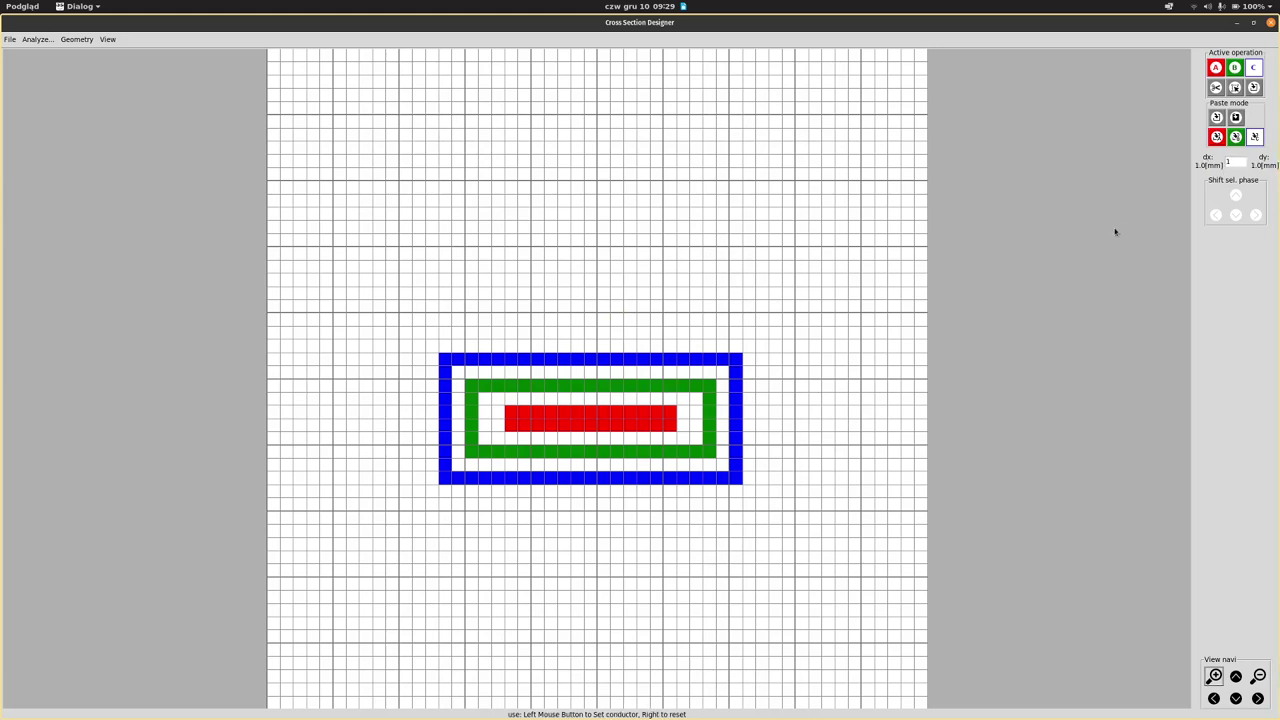
{"action": "left_click", "coordinate": [103, 40]}
{"action": "left_click", "coordinate": [112, 62]}
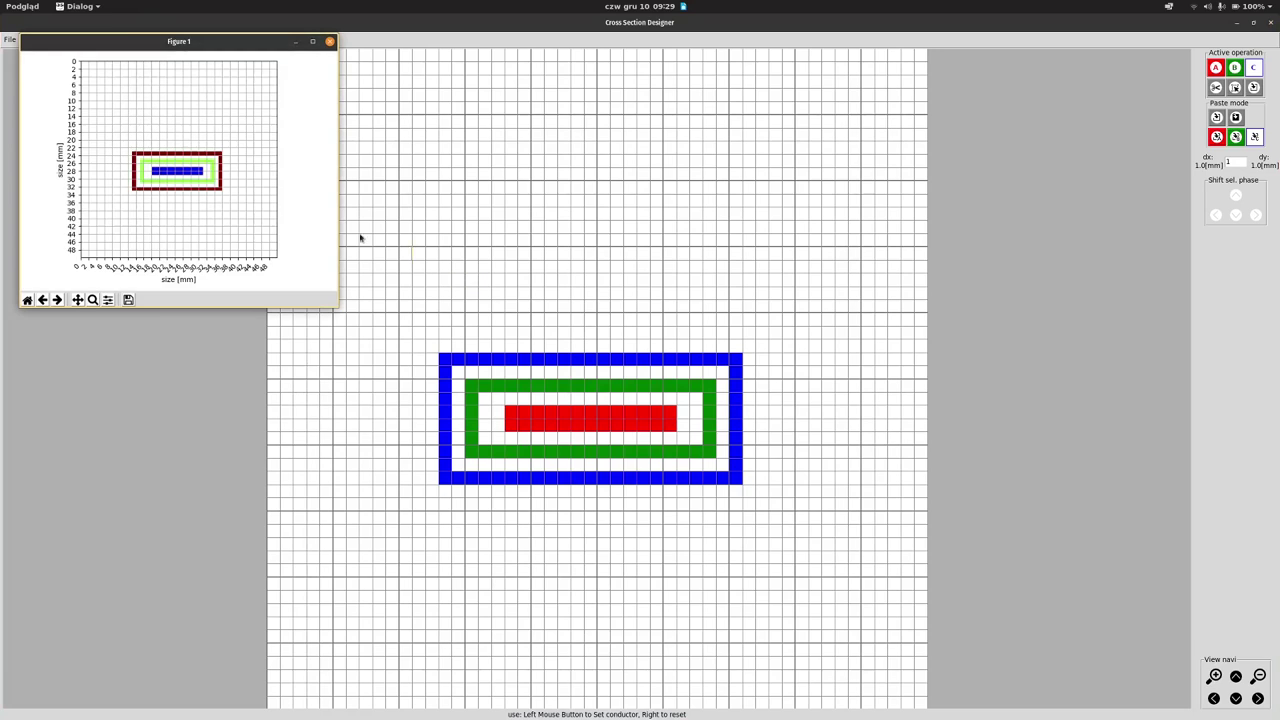
{"action": "double_click", "coordinate": [220, 41]}
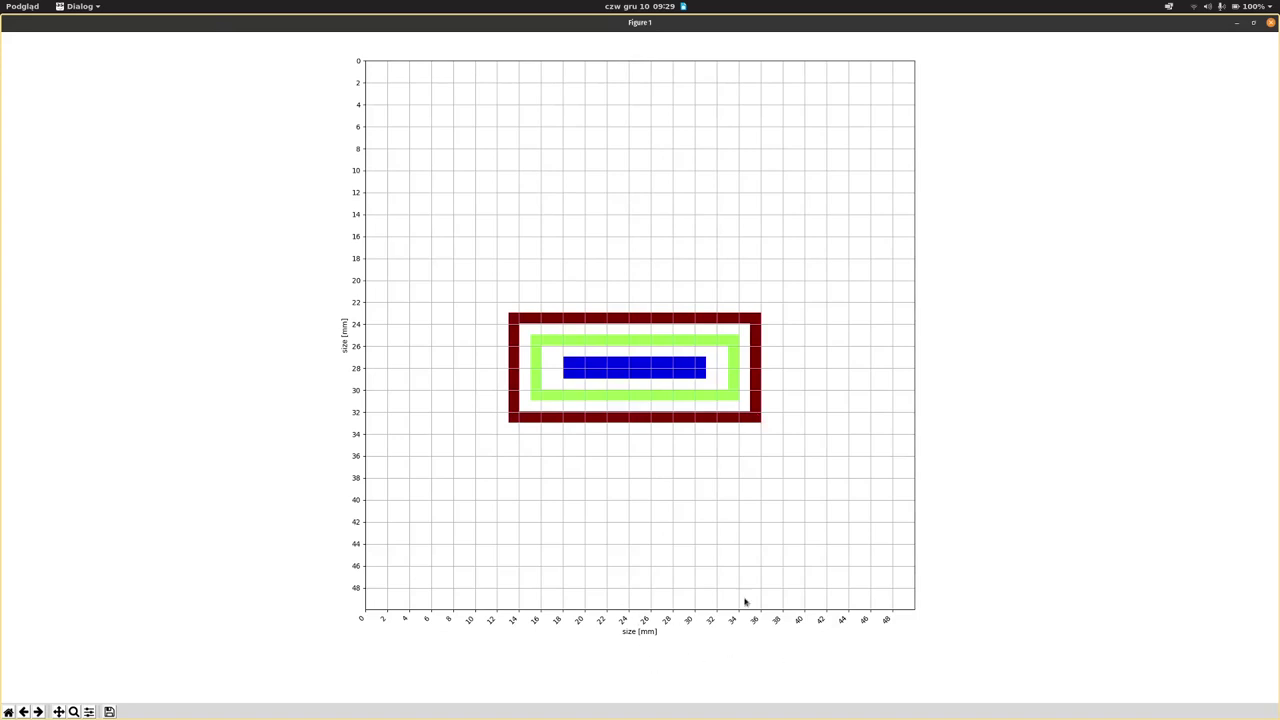
{"action": "left_click", "coordinate": [1271, 23]}
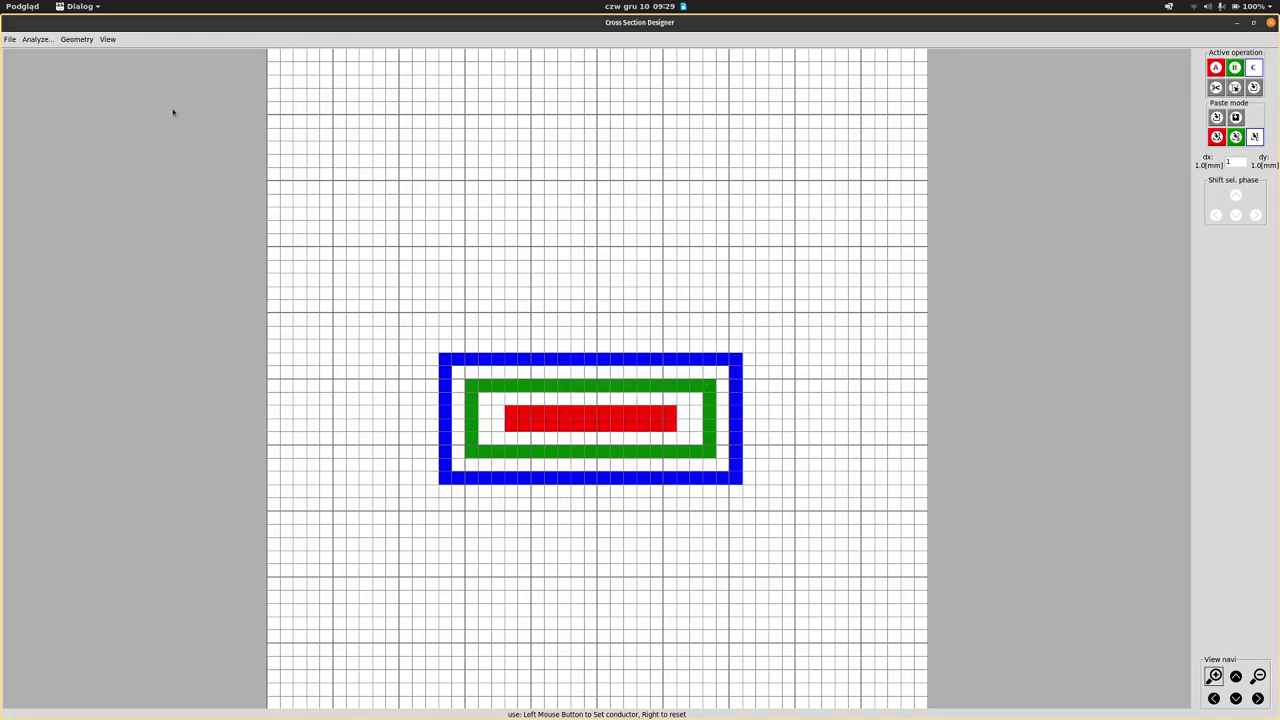
Calculate ring-layout impedances at 50 Hz and 140 °C, giving Za 973.59+337.74j µΩ, La 1.075 µH
{"action": "left_click", "coordinate": [42, 40]}
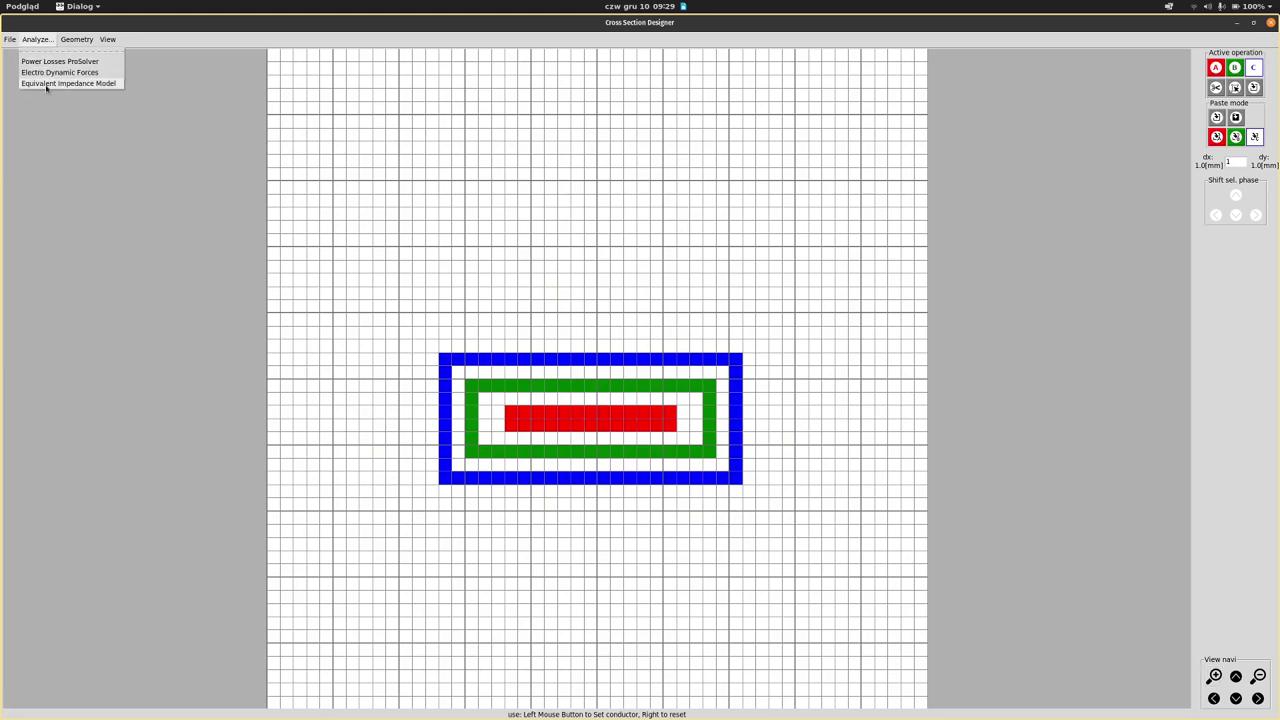
{"action": "left_click", "coordinate": [45, 84]}
{"action": "left_click_drag", "start_coordinate": [63, 48], "coordinate": [799, 294]}
{"action": "left_click", "coordinate": [859, 500]}
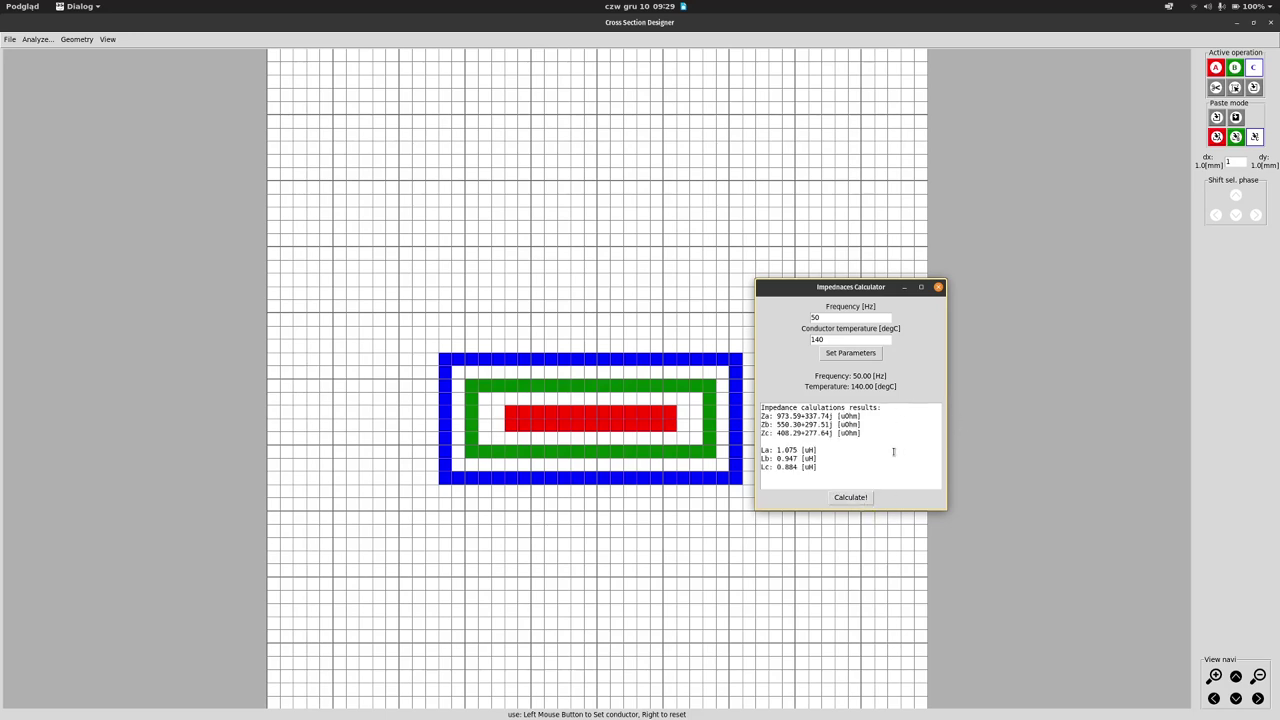
{"action": "left_click", "coordinate": [793, 415]}
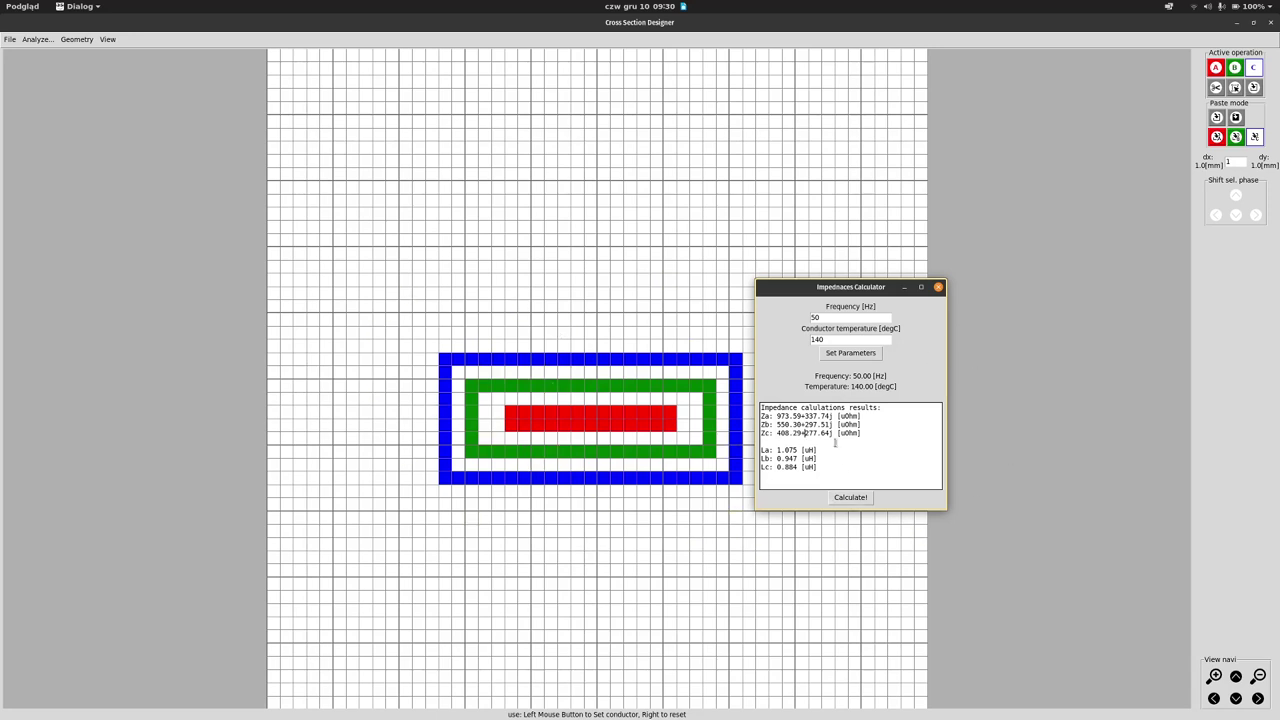
{"action": "left_click", "coordinate": [852, 497]}
{"action": "left_click", "coordinate": [936, 289]}
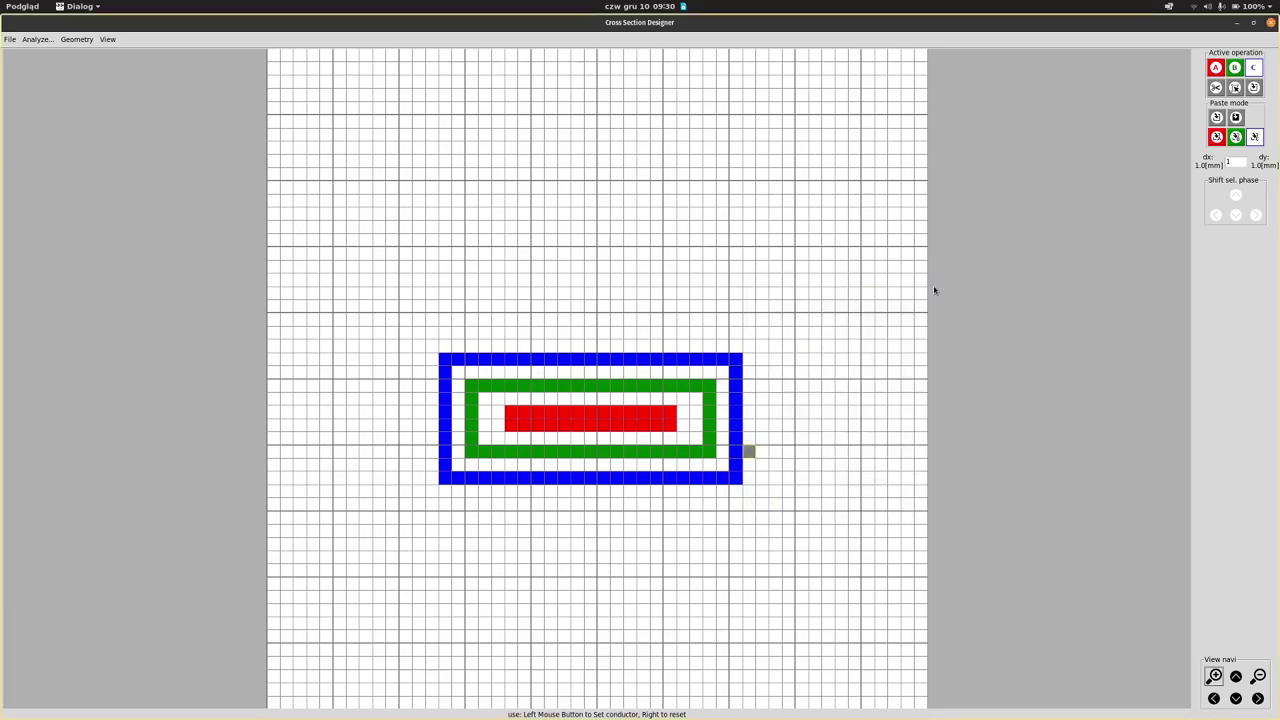
{"action": "left_click", "coordinate": [77, 40]}
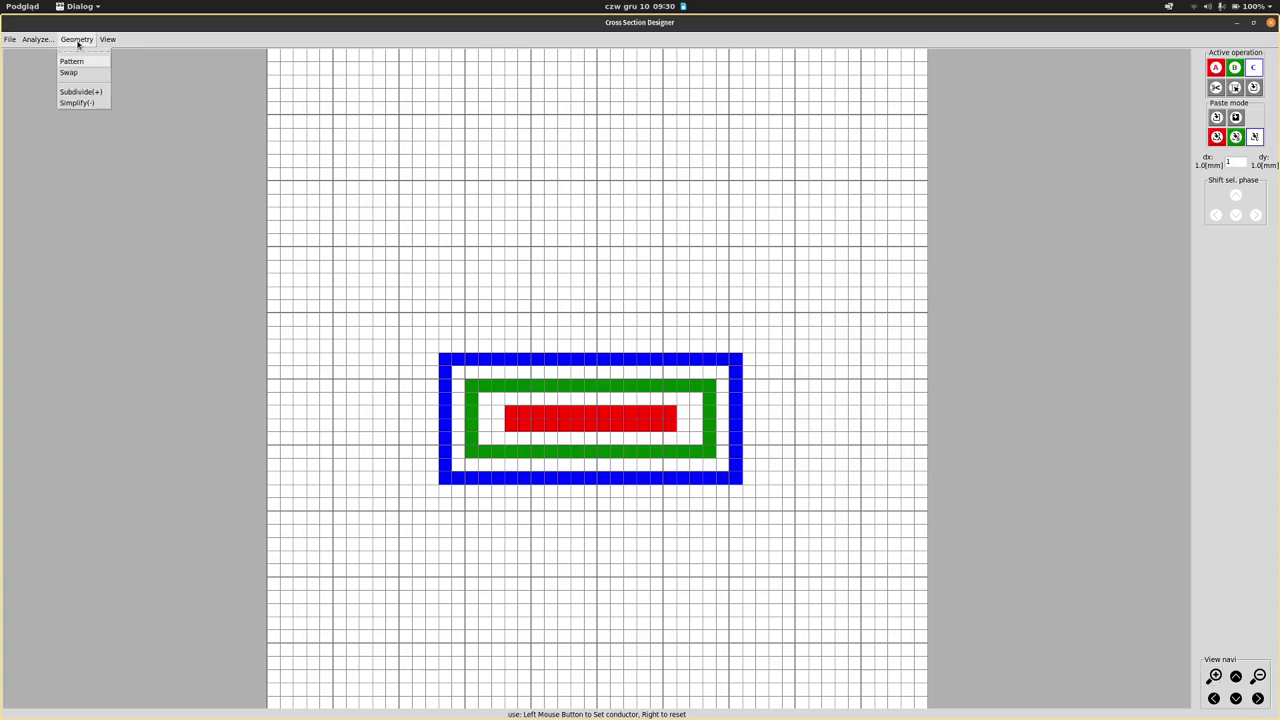
{"action": "left_click", "coordinate": [86, 94]}
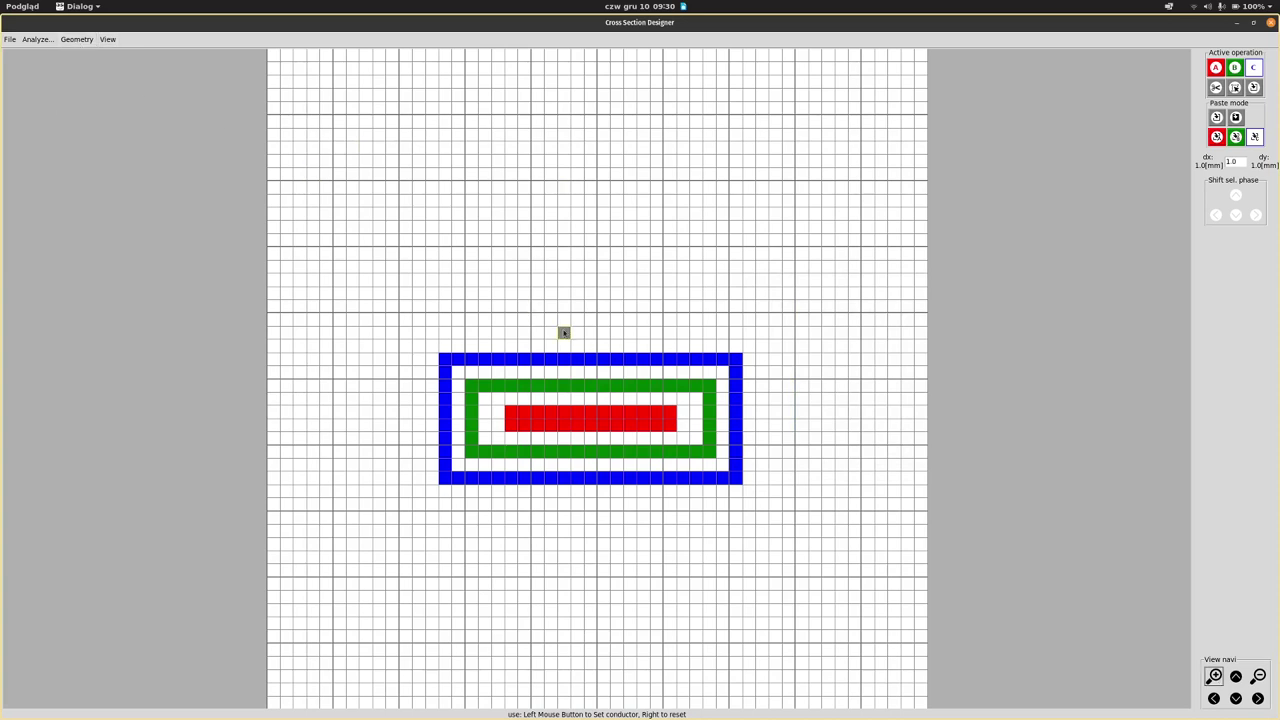
{"action": "left_click", "coordinate": [1214, 677]}
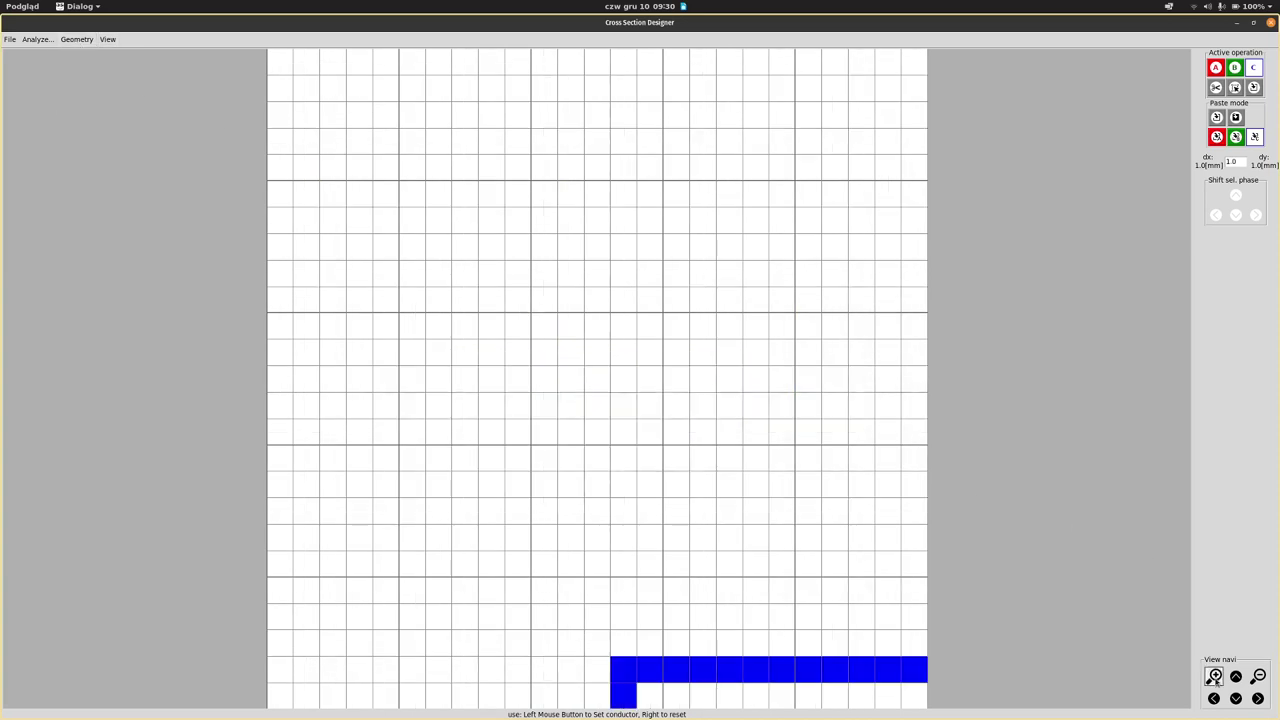
{"action": "left_click", "coordinate": [1258, 676]}
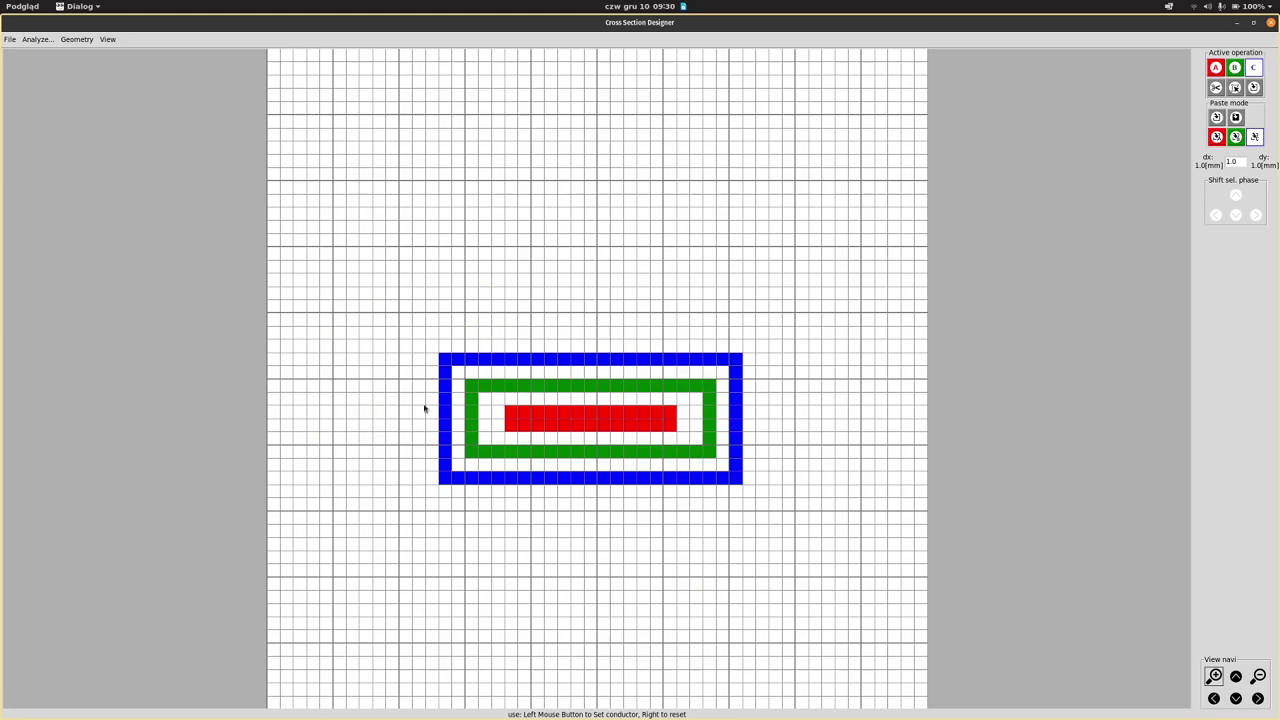
Set the cell size to 10 mm, subdivide it, then set dx to 0.5 mm
{"action": "left_click", "coordinate": [1234, 161]}
{"action": "key", "text": "Return"}
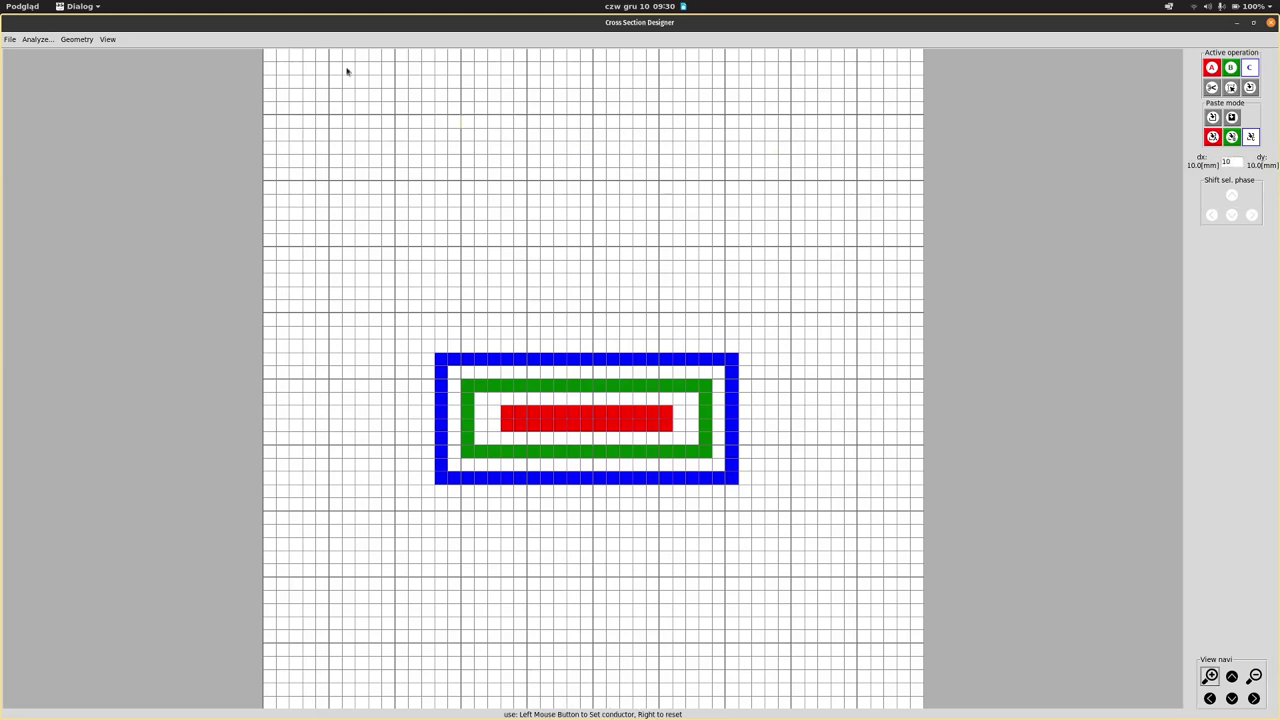
{"action": "left_click", "coordinate": [77, 40]}
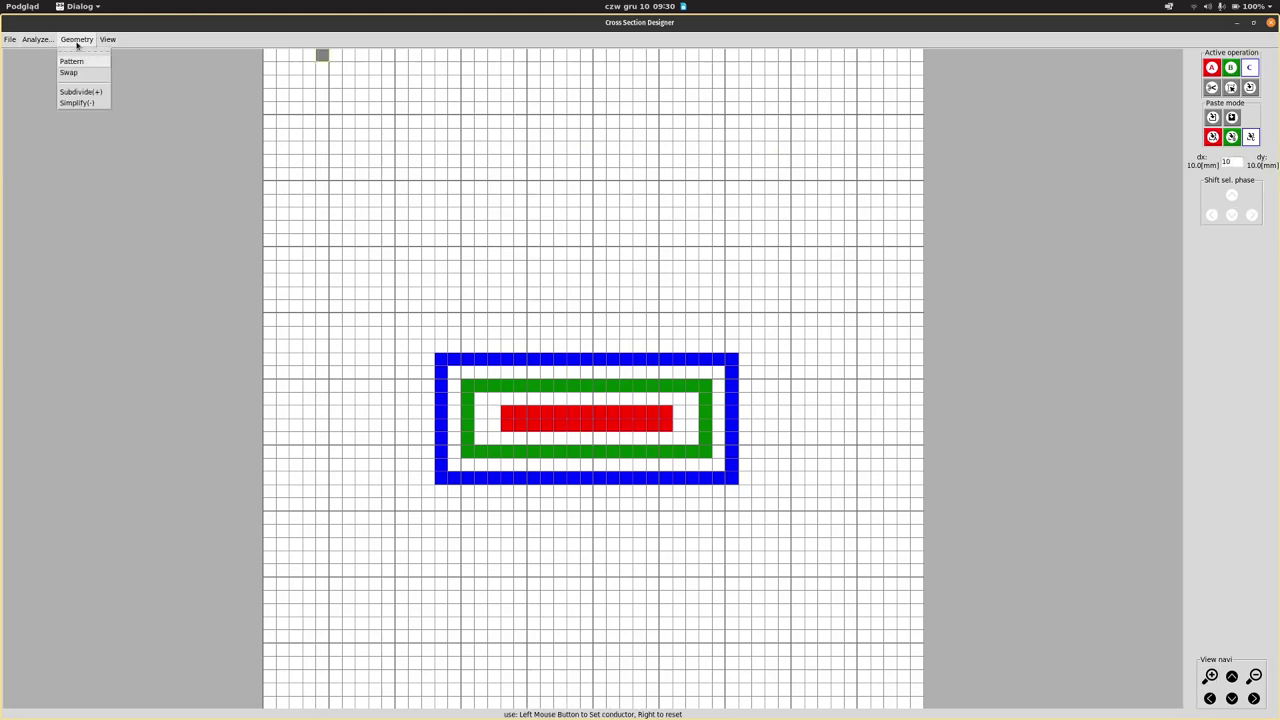
{"action": "left_click", "coordinate": [76, 91]}
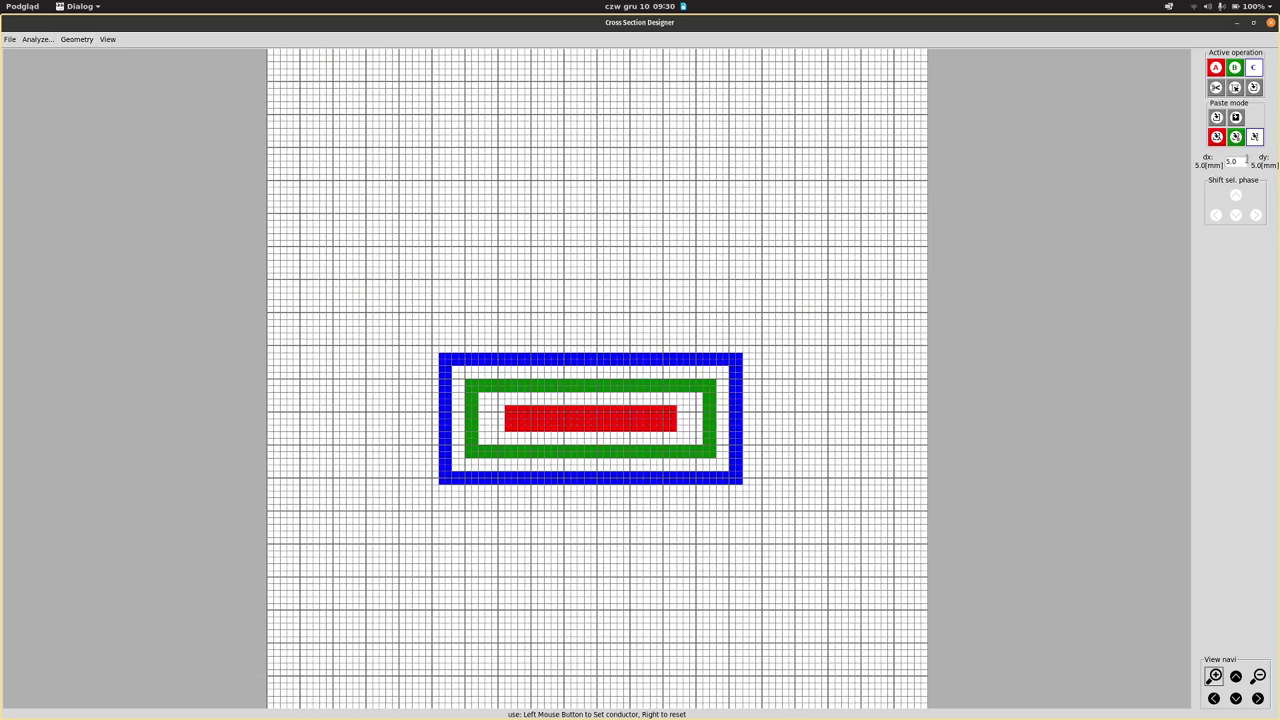
{"action": "left_click", "coordinate": [1231, 161]}
{"action": "type", "text": "0.5"}
{"action": "key", "text": "Return"}
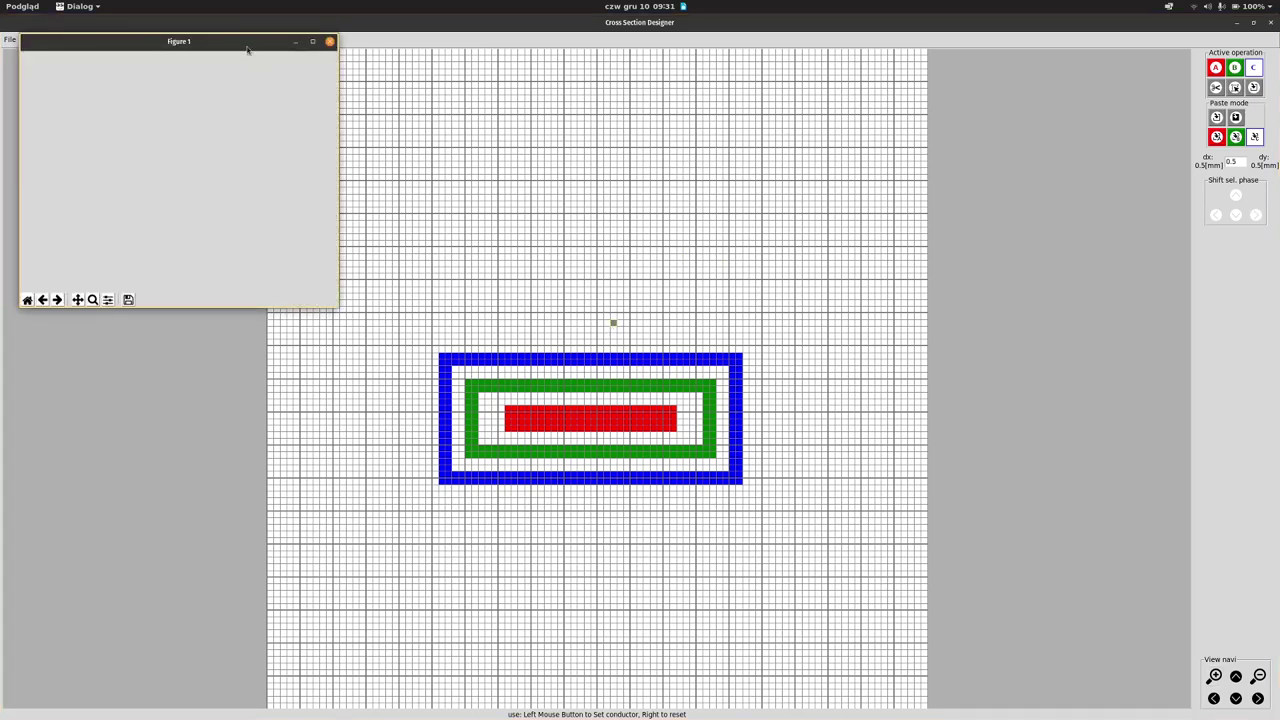
Close the Figure 1 plot and place the Equivalent Impedance Model calculator beside the cross-section
{"action": "double_click", "coordinate": [247, 45]}
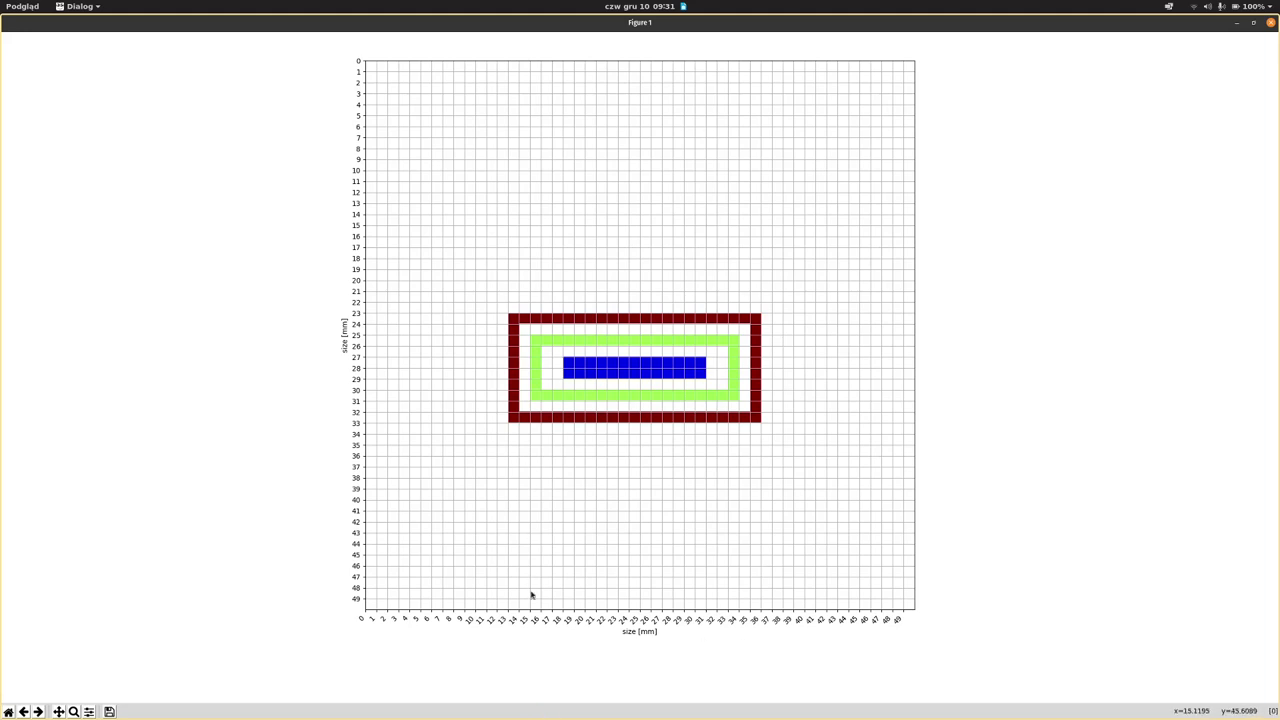
{"action": "left_click", "coordinate": [1271, 24]}
{"action": "left_click", "coordinate": [89, 40]}
{"action": "mouse_move", "coordinate": [37, 40]}
{"action": "left_click", "coordinate": [46, 83]}
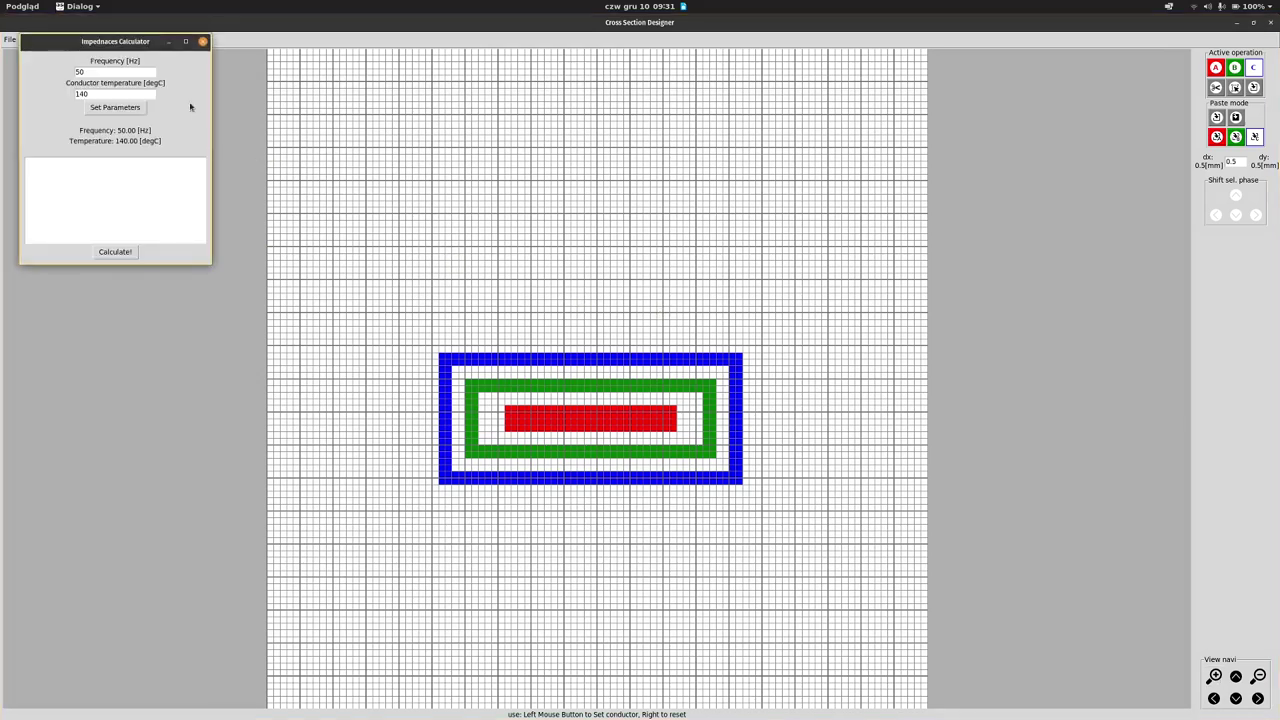
{"action": "left_click_drag", "start_coordinate": [129, 40], "coordinate": [863, 300]}
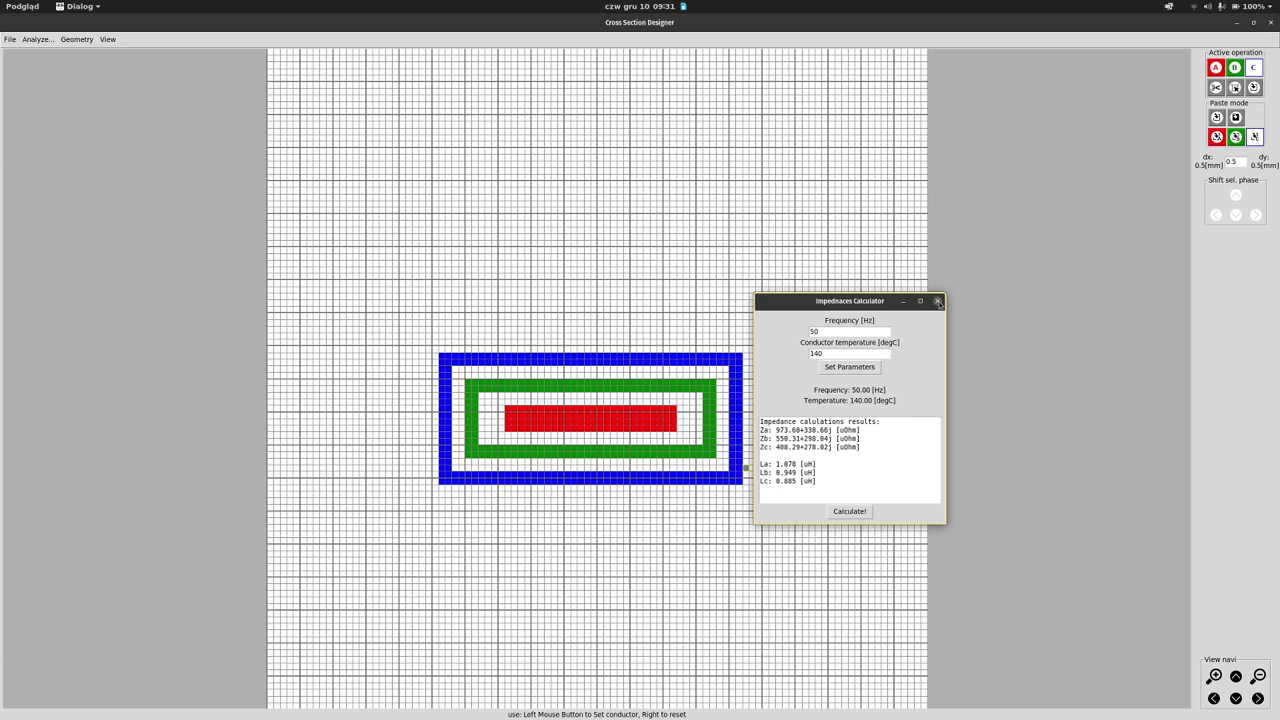
Close the impedance calculator and delete the current nested-rectangle drawing
{"action": "left_click", "coordinate": [937, 301]}
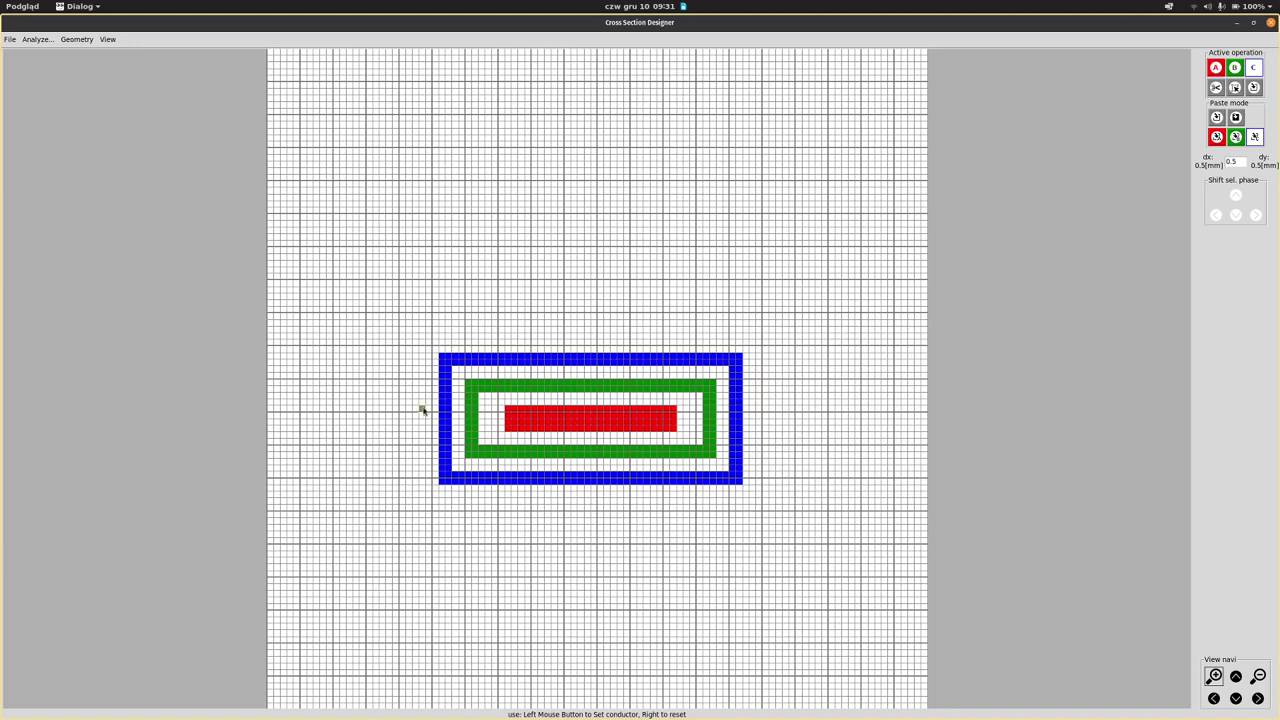
{"action": "left_click", "coordinate": [11, 39]}
{"action": "left_click", "coordinate": [30, 74]}
{"action": "left_click", "coordinate": [608, 417]}
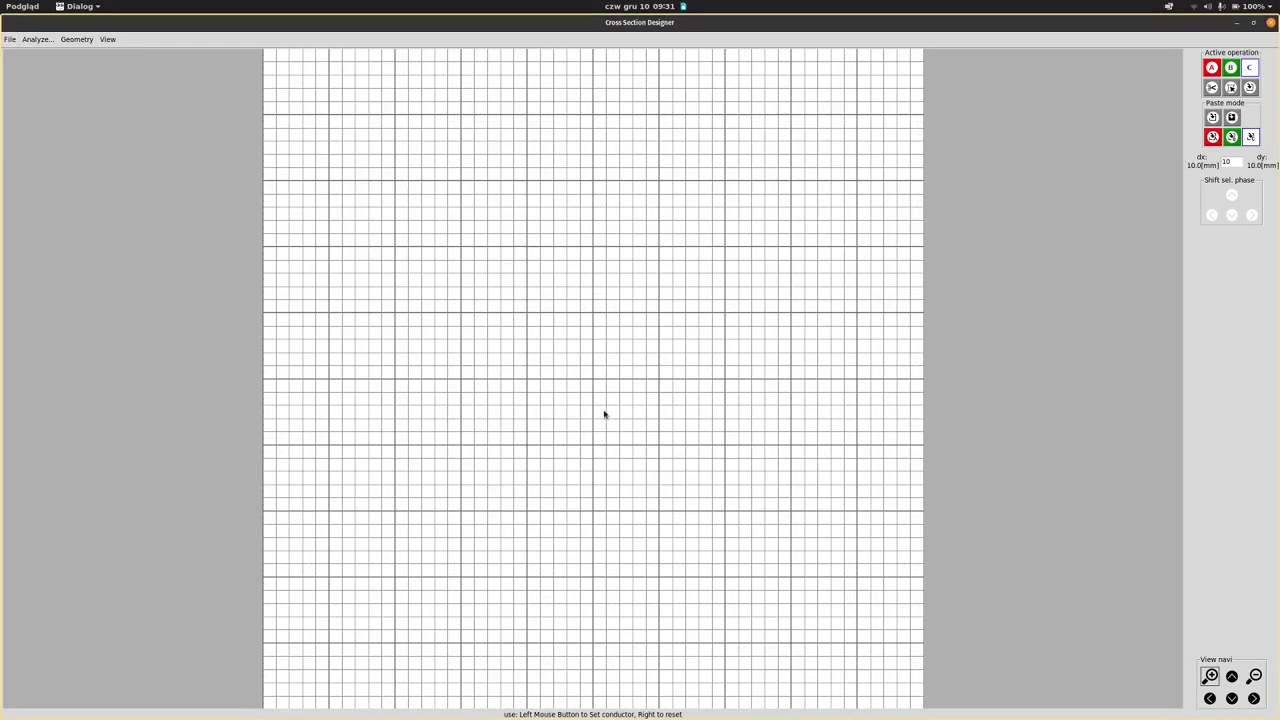
Paint a tapered red phase-A conductor shape near the top of the grid
{"action": "left_click", "coordinate": [1250, 67]}
{"action": "left_click", "coordinate": [467, 200]}
{"action": "mouse_move", "coordinate": [483, 227]}
{"action": "left_mouse_down"}
{"action": "mouse_move", "coordinate": [485, 205]}
{"action": "mouse_move", "coordinate": [530, 207]}
{"action": "mouse_move", "coordinate": [521, 242]}
{"action": "mouse_move", "coordinate": [547, 241]}
{"action": "mouse_move", "coordinate": [552, 201]}
{"action": "mouse_move", "coordinate": [596, 212]}
{"action": "left_mouse_up"}
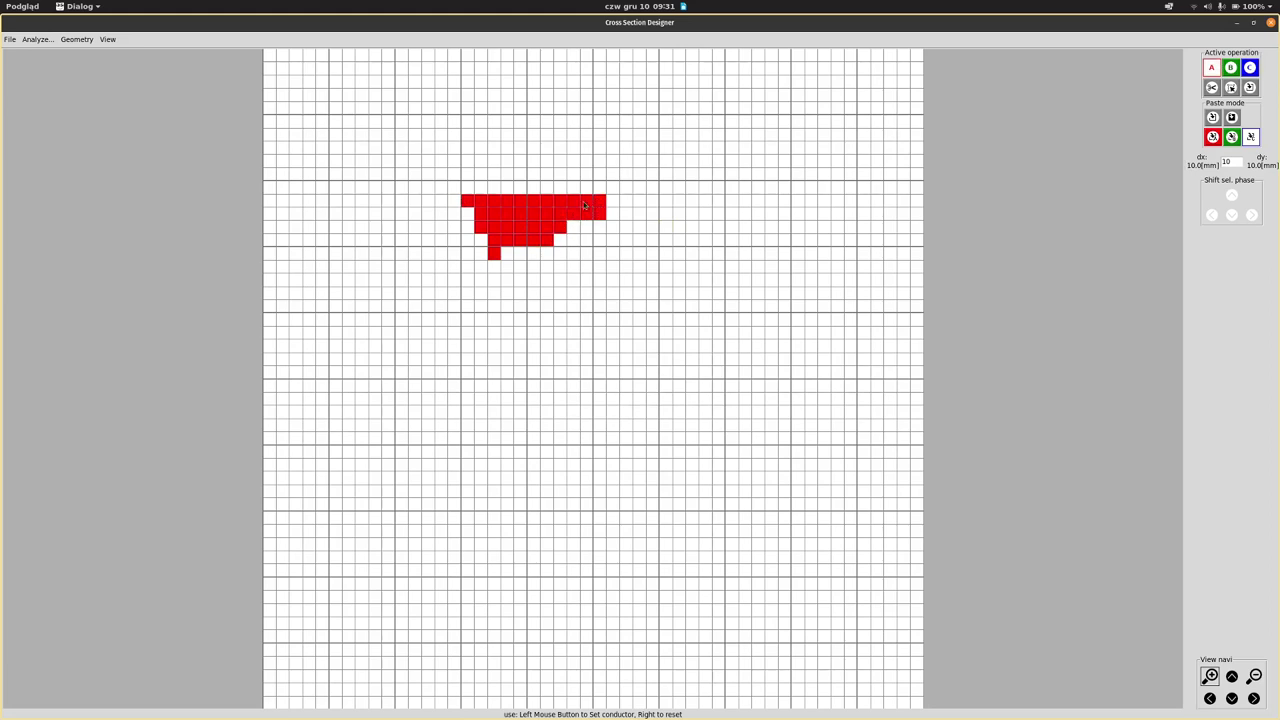
Select the red shape and paste several red copies above and to the top right
{"action": "left_click", "coordinate": [1231, 87]}
{"action": "left_click_drag", "start_coordinate": [466, 199], "coordinate": [598, 259]}
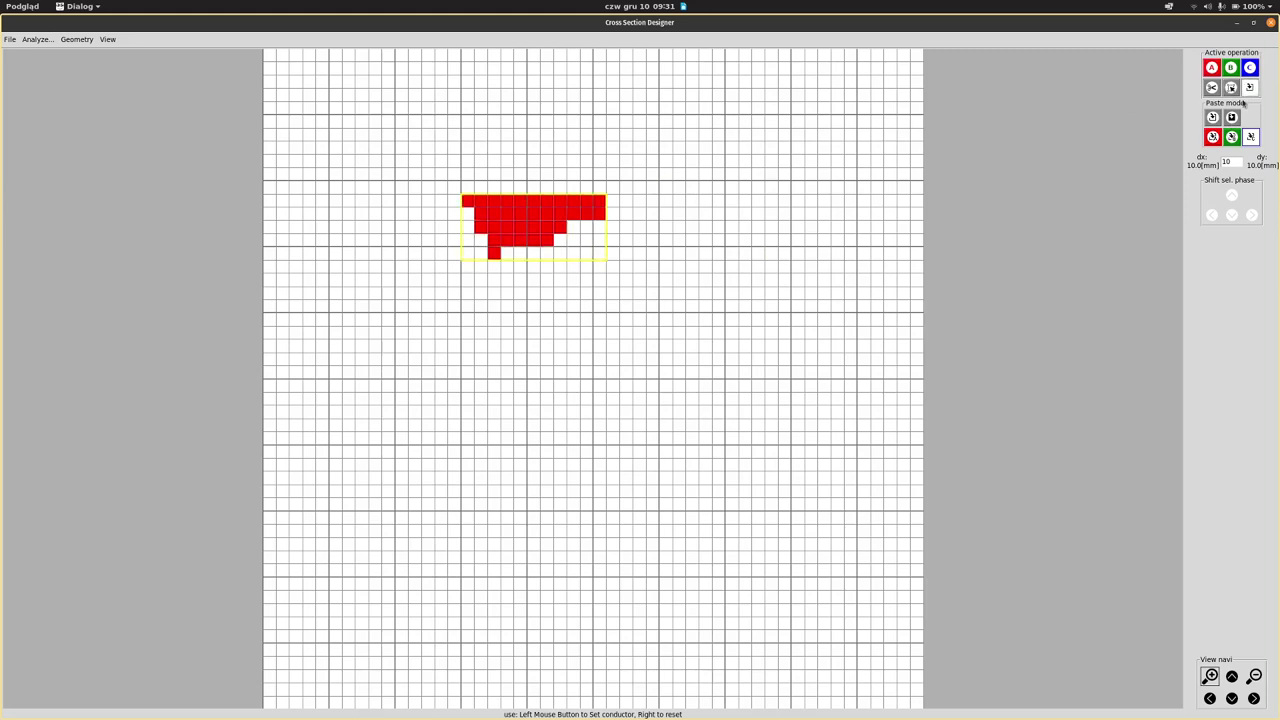
{"action": "left_click", "coordinate": [1212, 117]}
{"action": "left_click", "coordinate": [1250, 136]}
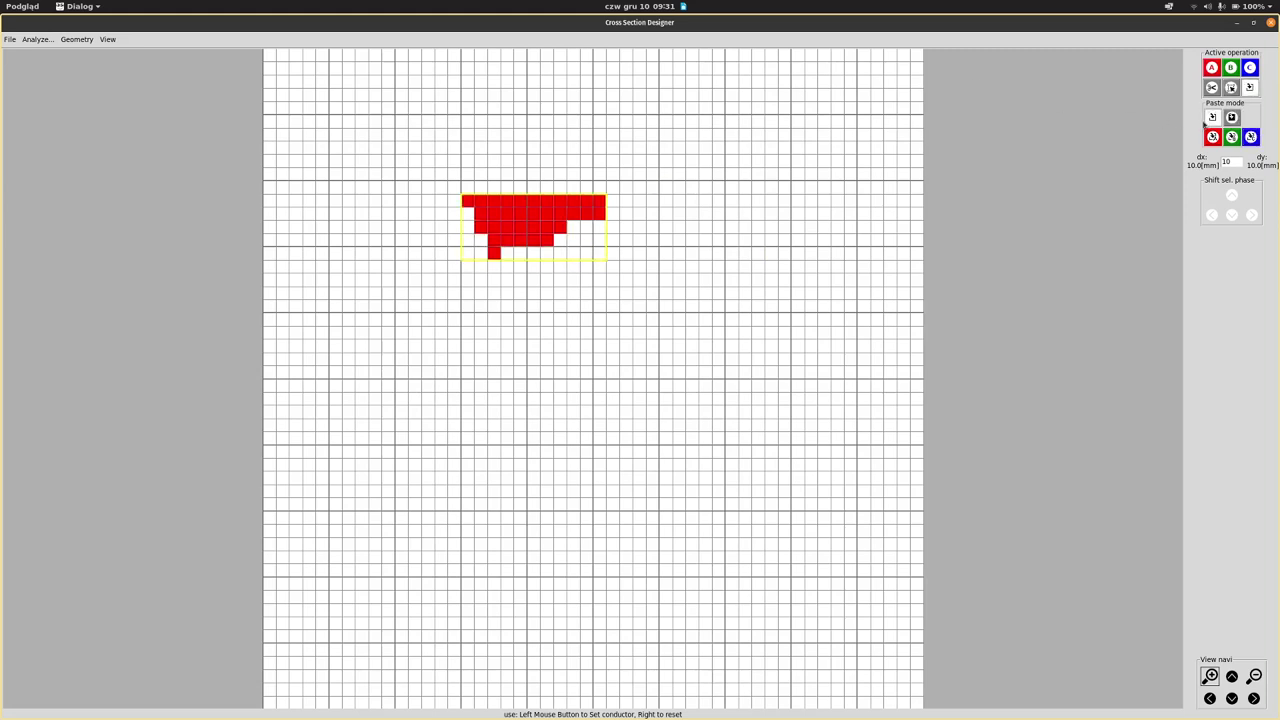
{"action": "left_click", "coordinate": [644, 127]}
{"action": "left_click", "coordinate": [551, 168]}
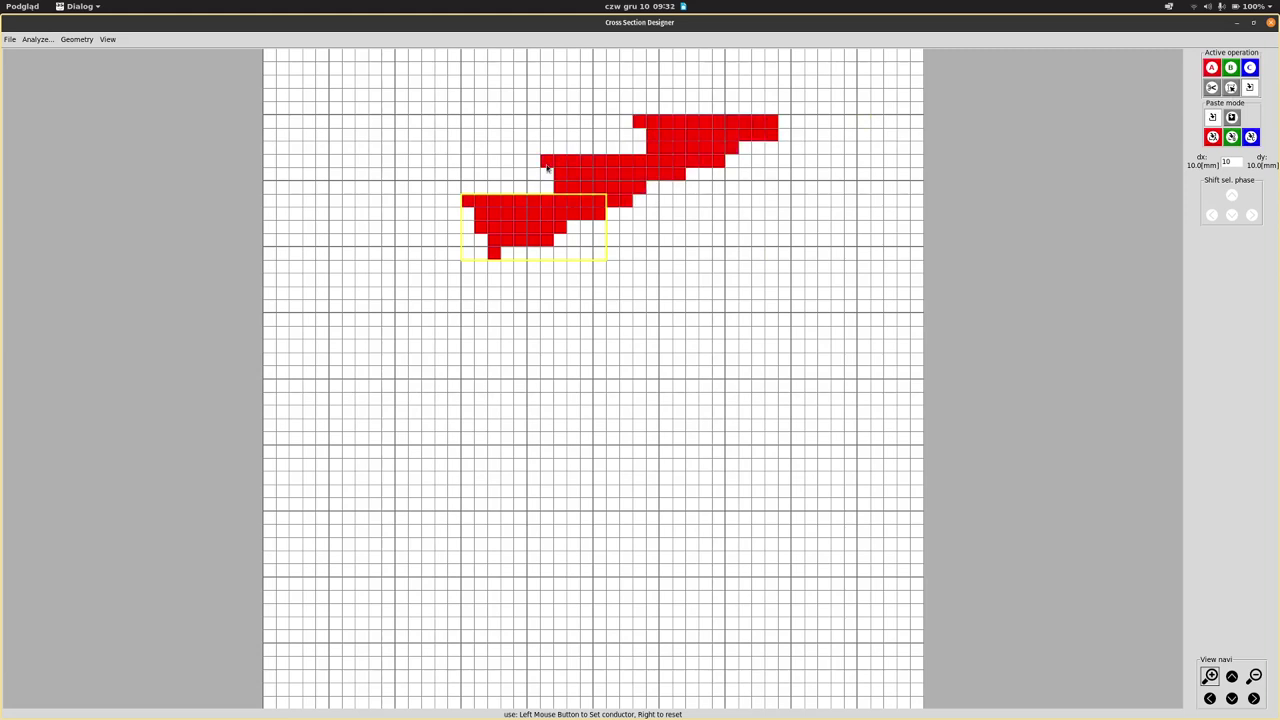
{"action": "left_click", "coordinate": [1212, 117]}
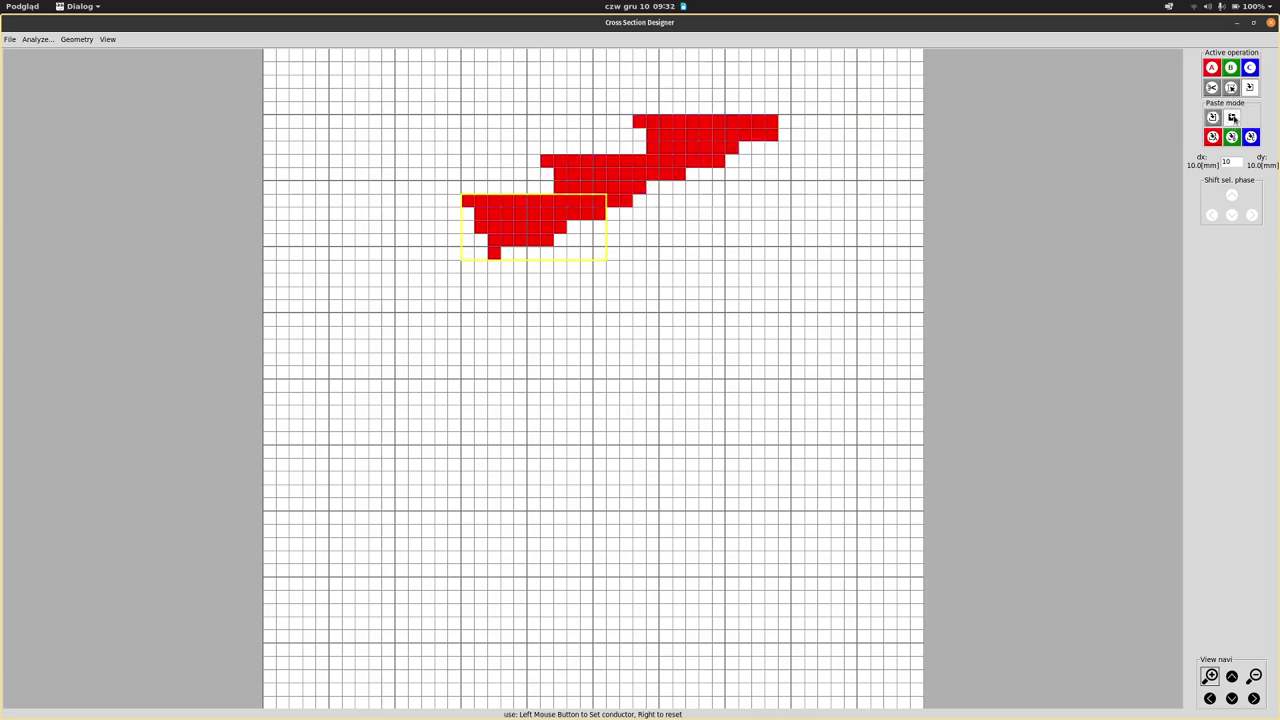
{"action": "left_click", "coordinate": [508, 126]}
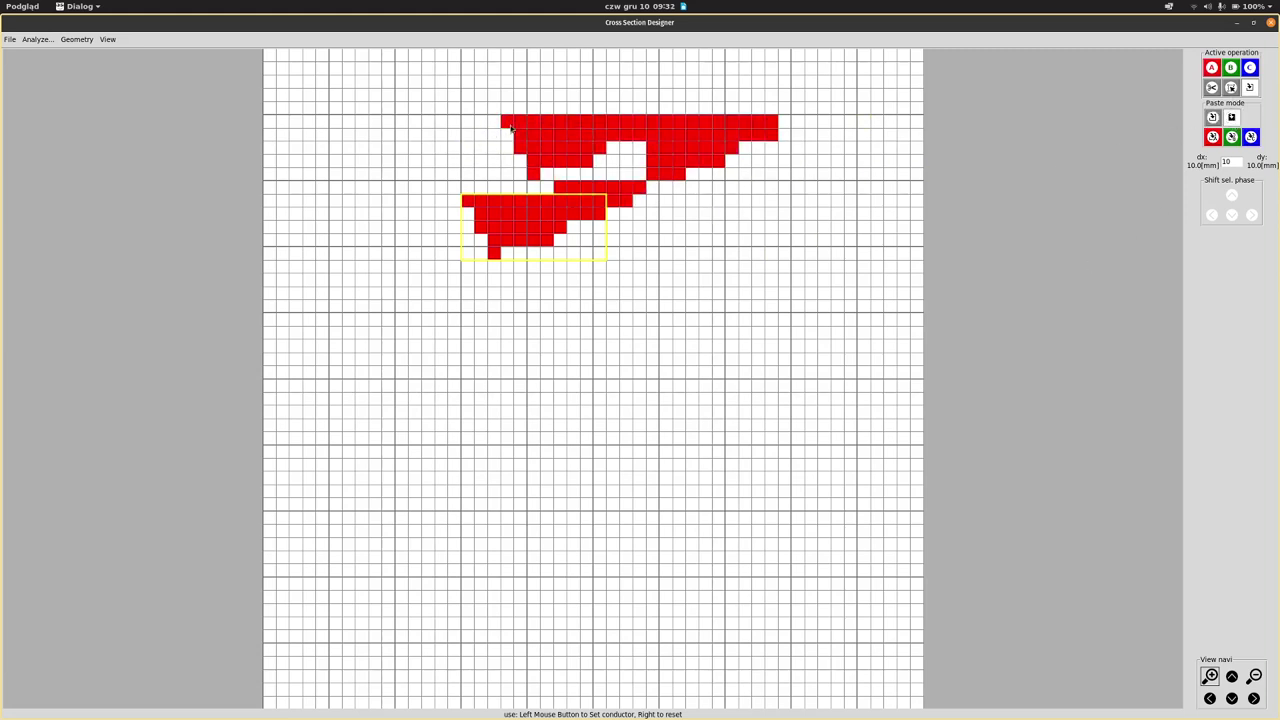
{"action": "left_click", "coordinate": [500, 258]}
Paste a green copy below and a blue copy right, then erase holes in the top red copies
{"action": "left_click", "coordinate": [1214, 140]}
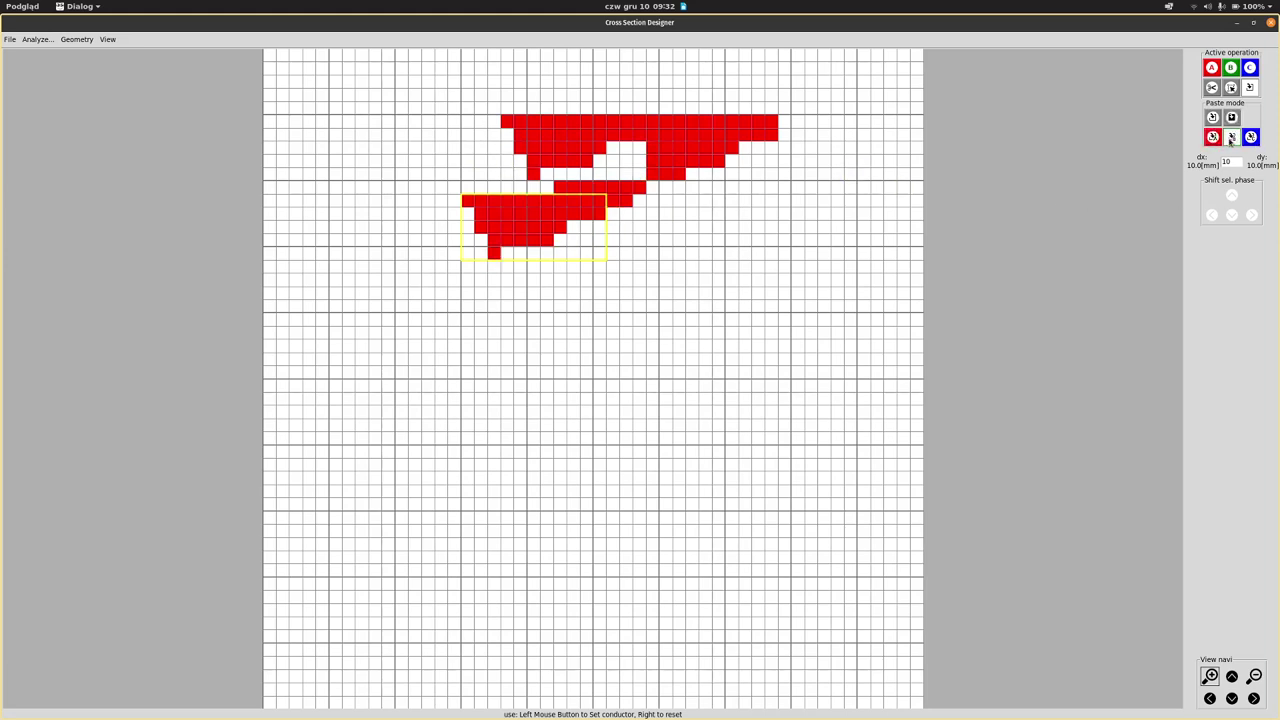
{"action": "left_click", "coordinate": [587, 293]}
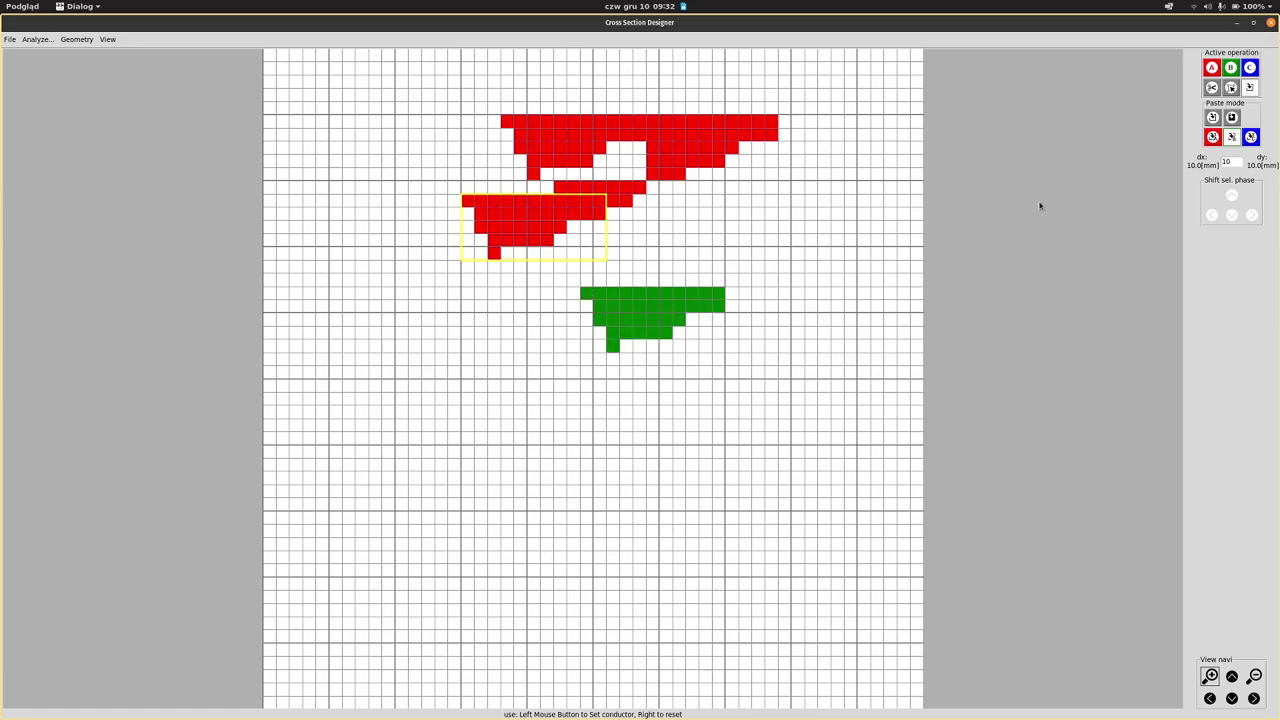
{"action": "left_click", "coordinate": [1250, 137]}
{"action": "left_click", "coordinate": [717, 214]}
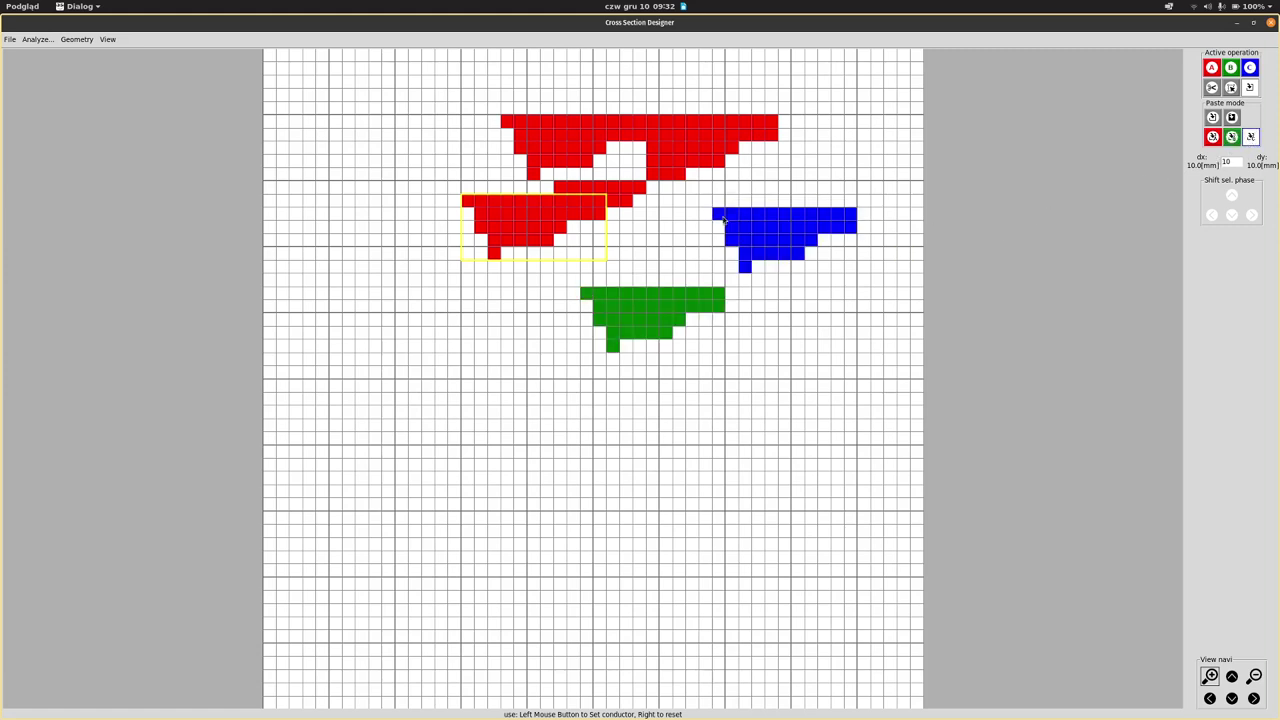
{"action": "left_click", "coordinate": [1210, 88]}
{"action": "mouse_move", "coordinate": [612, 130]}
{"action": "left_mouse_down"}
{"action": "mouse_move", "coordinate": [720, 135]}
{"action": "mouse_move", "coordinate": [650, 147]}
{"action": "mouse_move", "coordinate": [625, 133]}
{"action": "mouse_move", "coordinate": [522, 136]}
{"action": "mouse_move", "coordinate": [572, 136]}
{"action": "mouse_move", "coordinate": [556, 149]}
{"action": "left_mouse_up"}
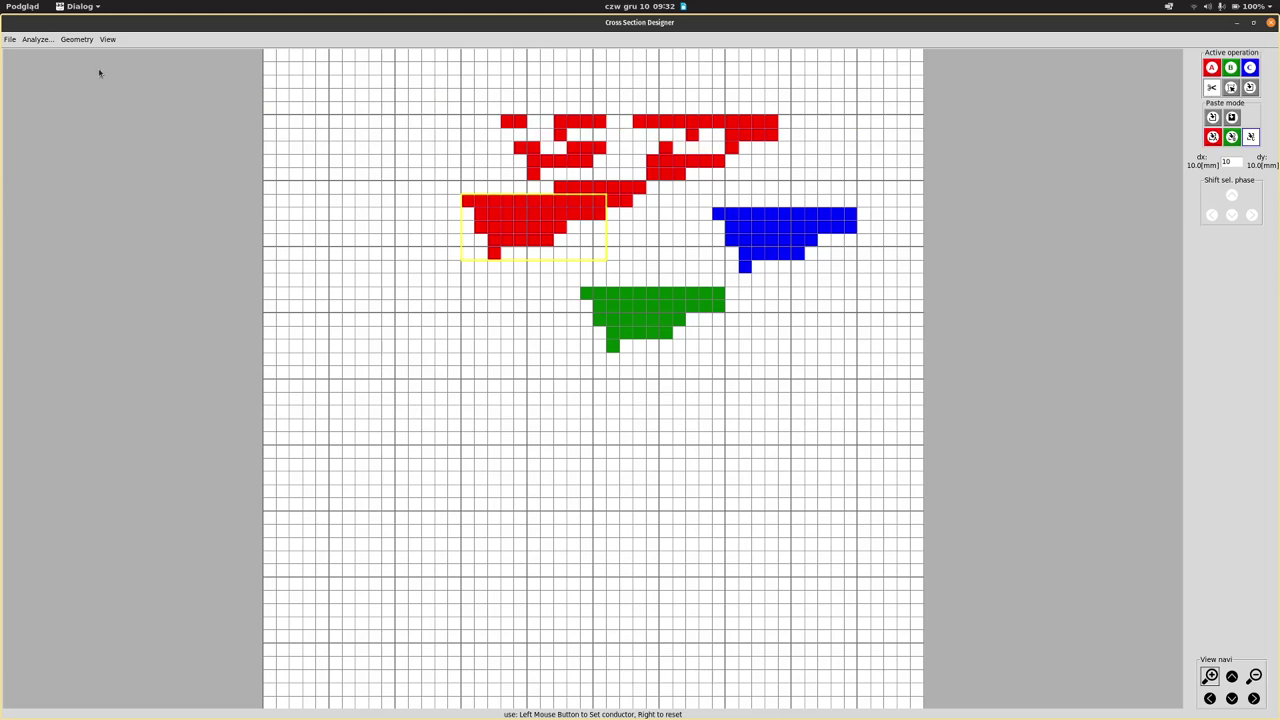
Subdivide the sketch to 5 mm cells, then simplify twice to 20 mm cells
{"action": "left_click", "coordinate": [77, 39]}
{"action": "left_click", "coordinate": [81, 91]}
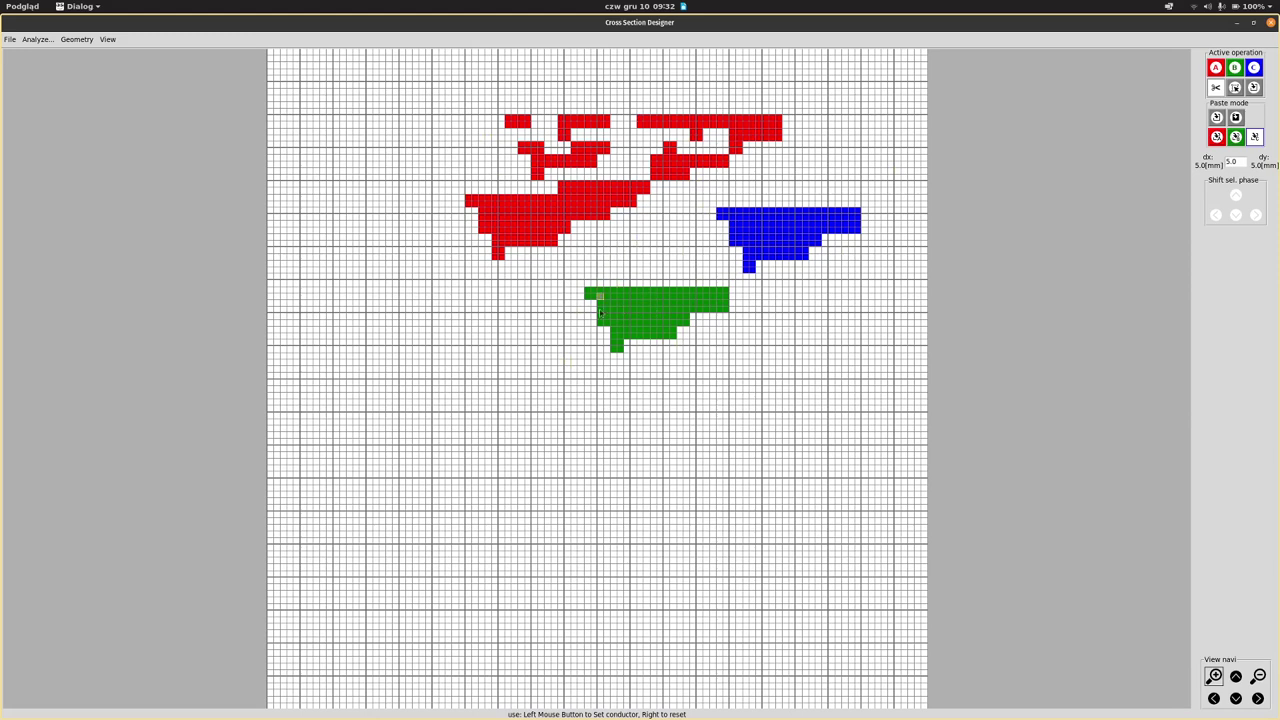
{"action": "left_click", "coordinate": [76, 39]}
{"action": "left_click", "coordinate": [78, 103]}
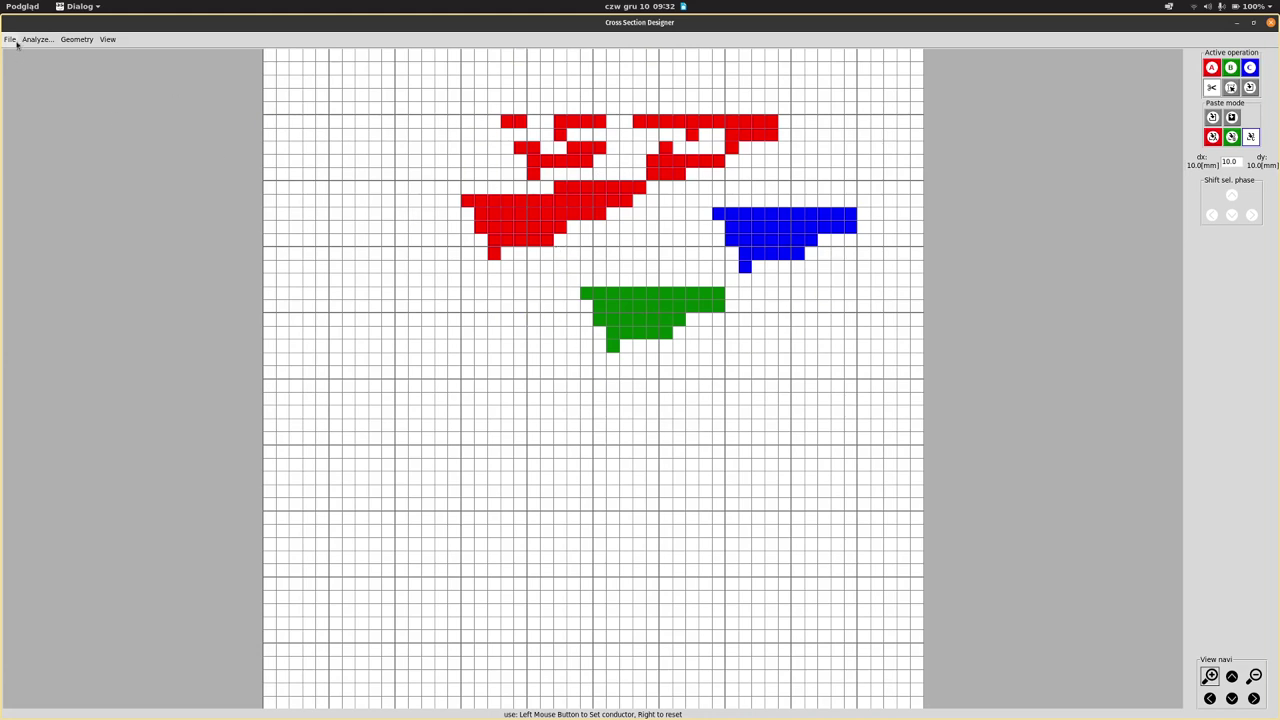
{"action": "left_click", "coordinate": [76, 39]}
{"action": "left_click", "coordinate": [80, 103]}
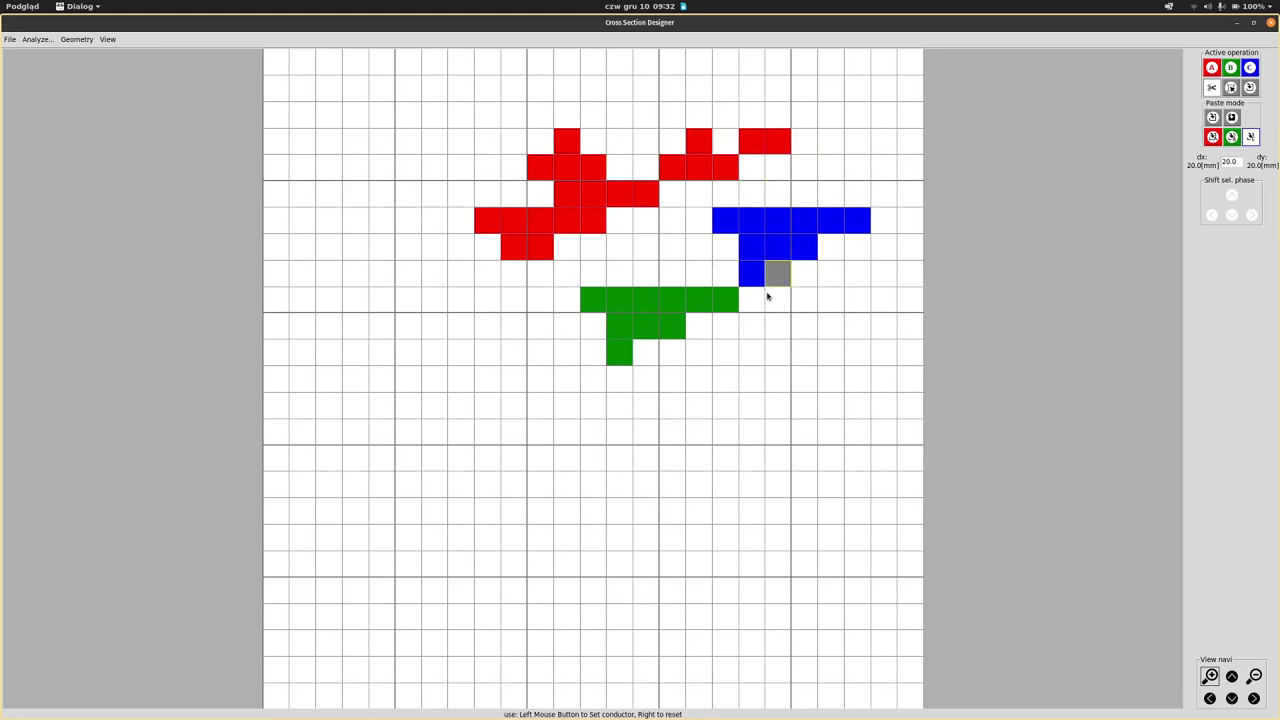
Open the Analyze and Geometry menus and dismiss them without choosing anything
{"action": "left_click", "coordinate": [716, 216]}
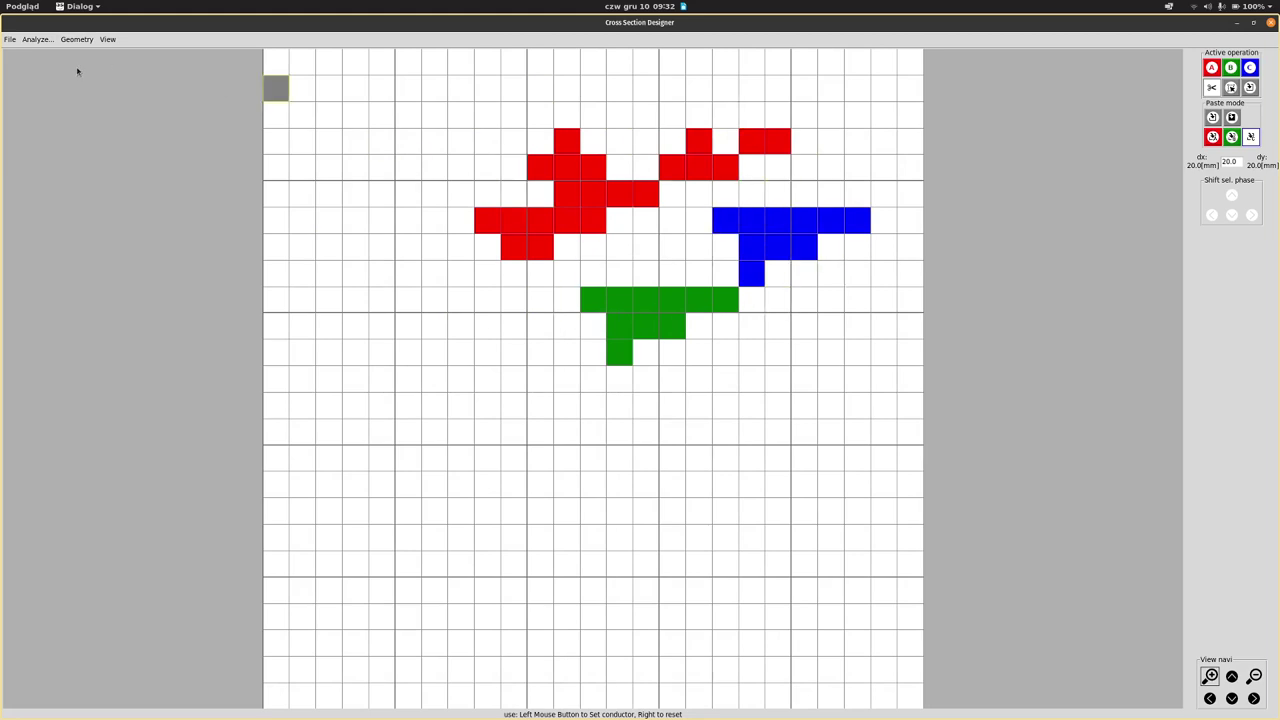
{"action": "left_click", "coordinate": [38, 40]}
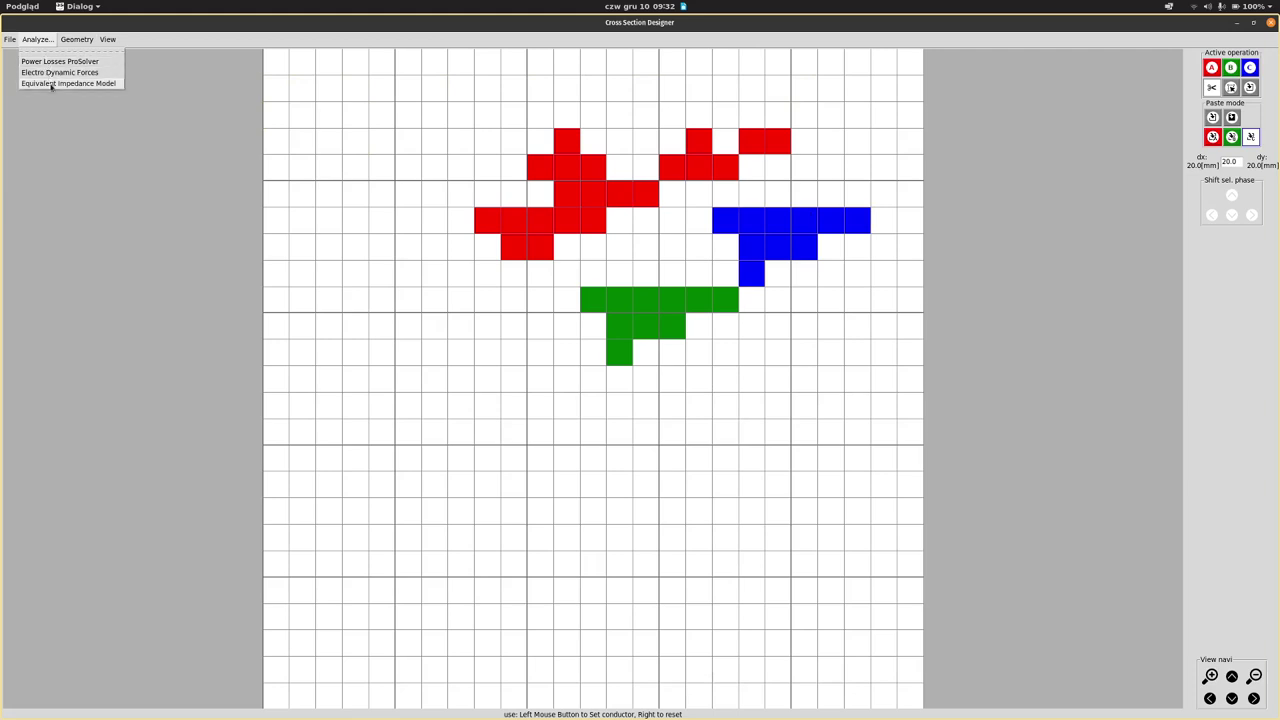
{"action": "mouse_move", "coordinate": [75, 41]}
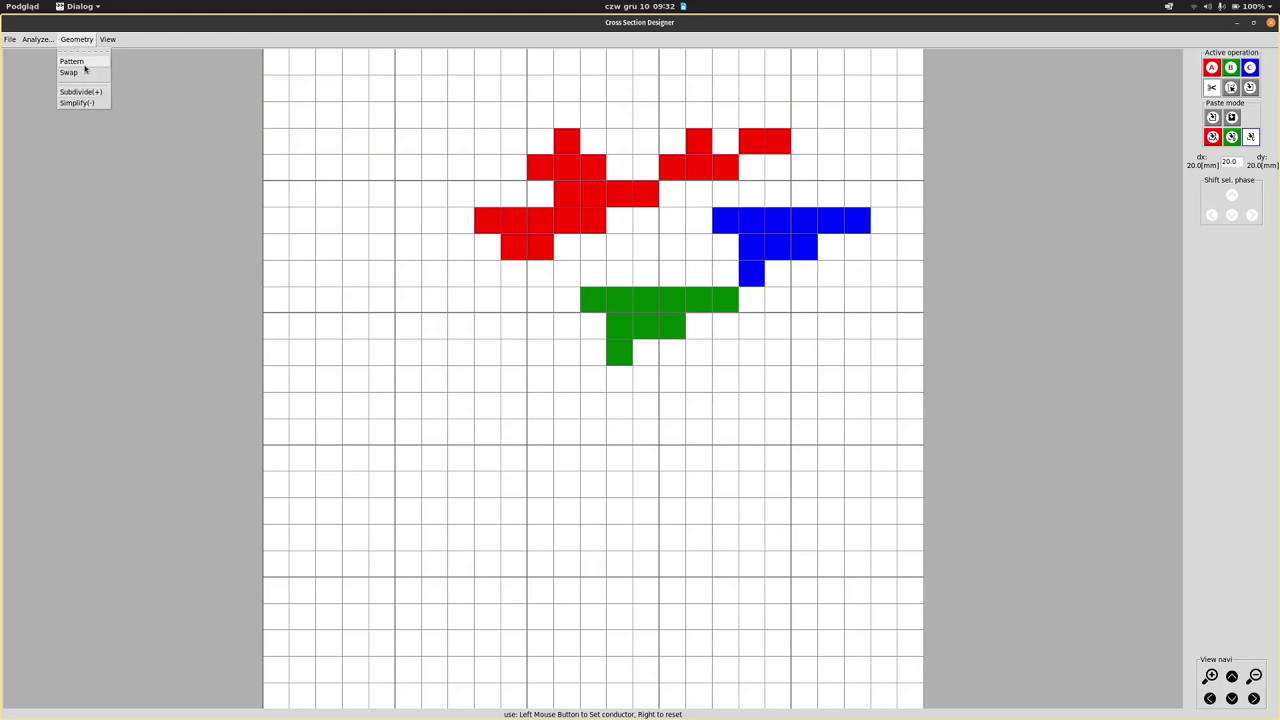
{"action": "left_click", "coordinate": [225, 43]}
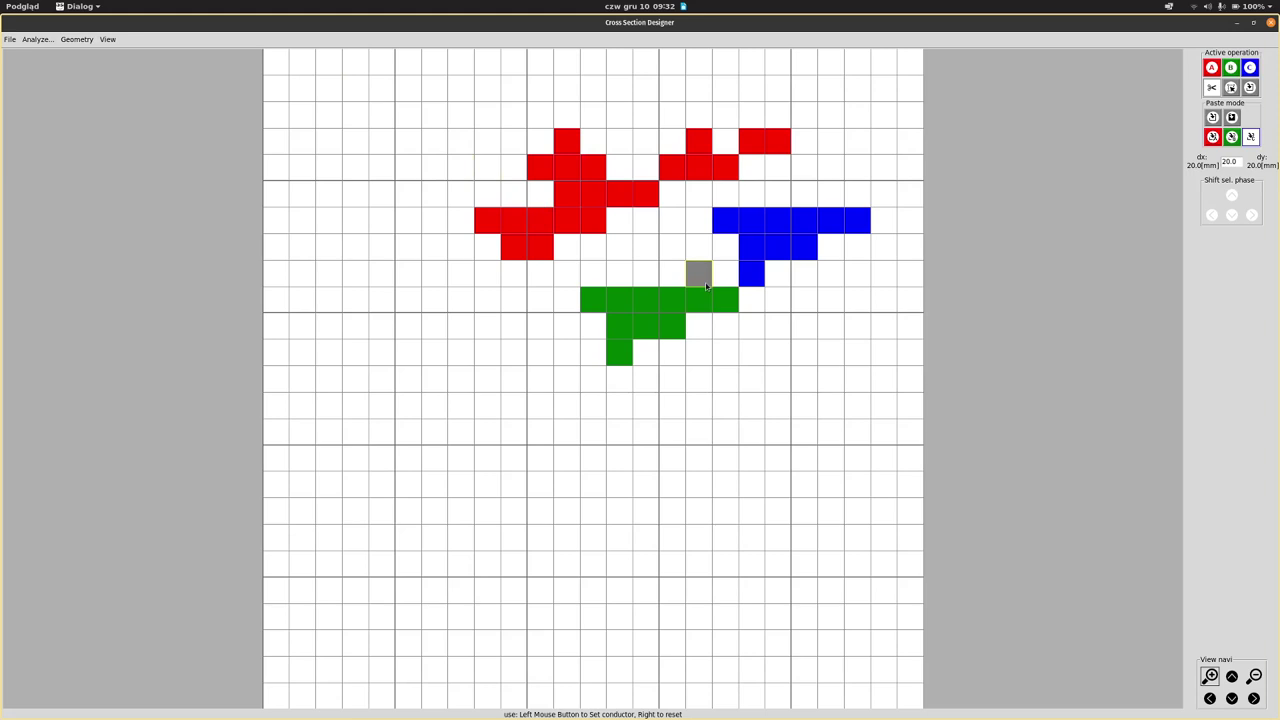